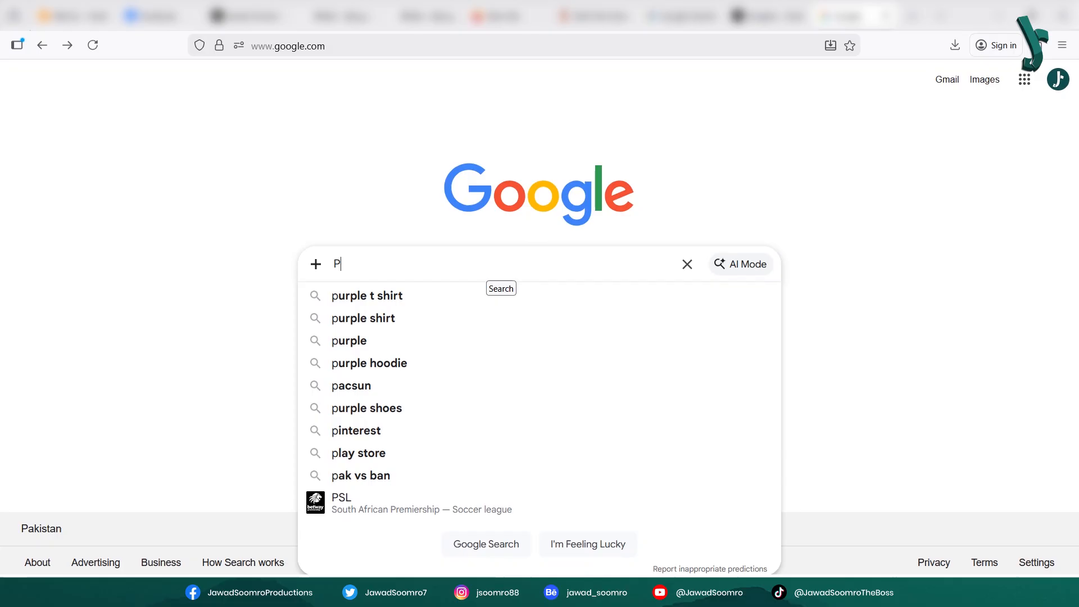
- Search Google Images for "Purple Graphic T shirt Men" and browse the results
text(urple )
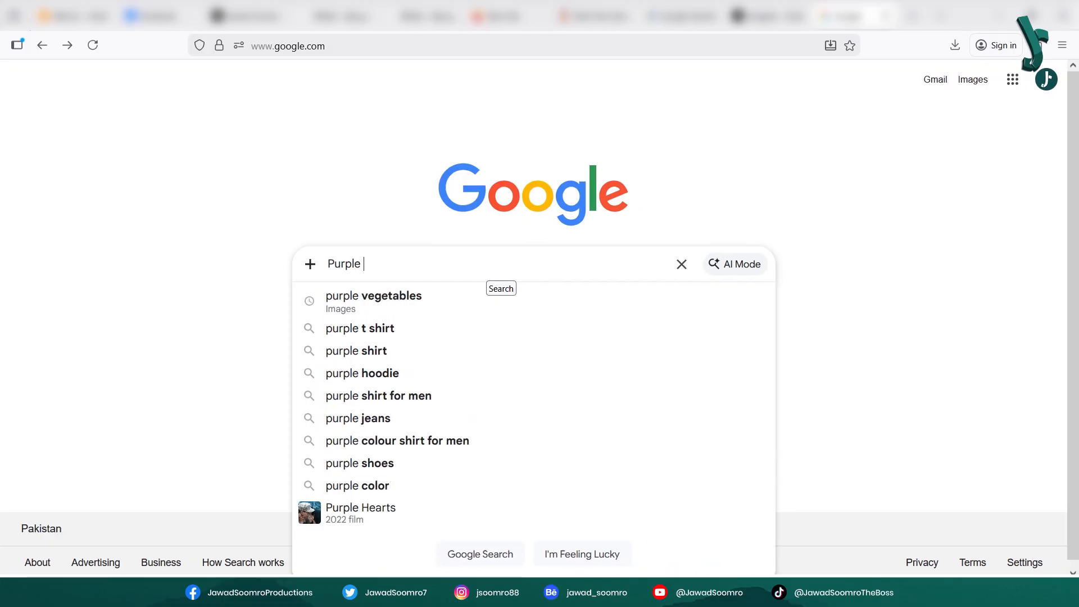
text(Graphic T shirt Men)
key(Return)
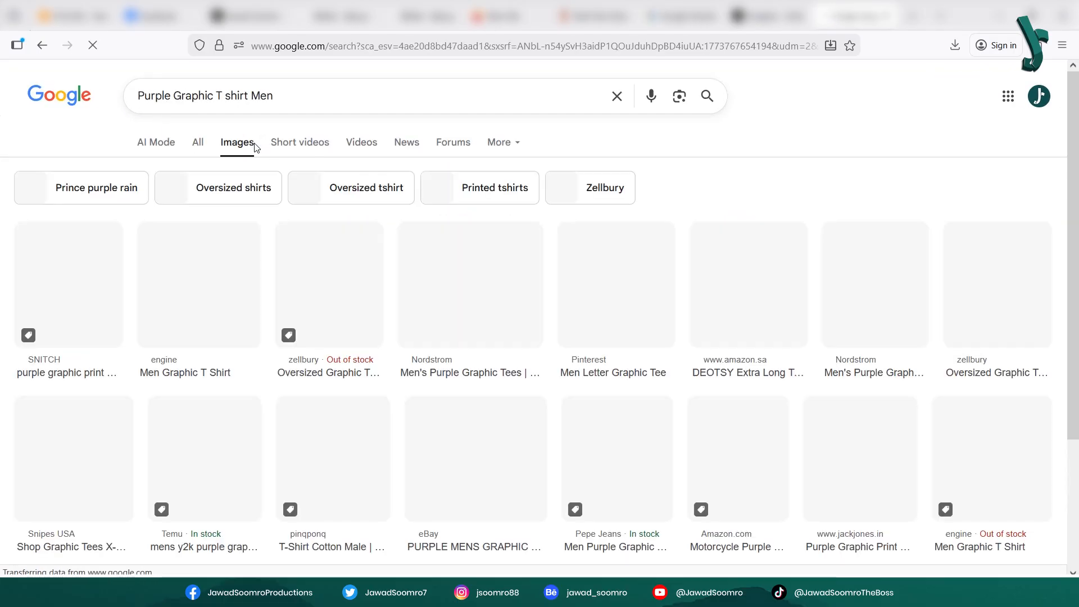
scroll(166, 241, down, 20)
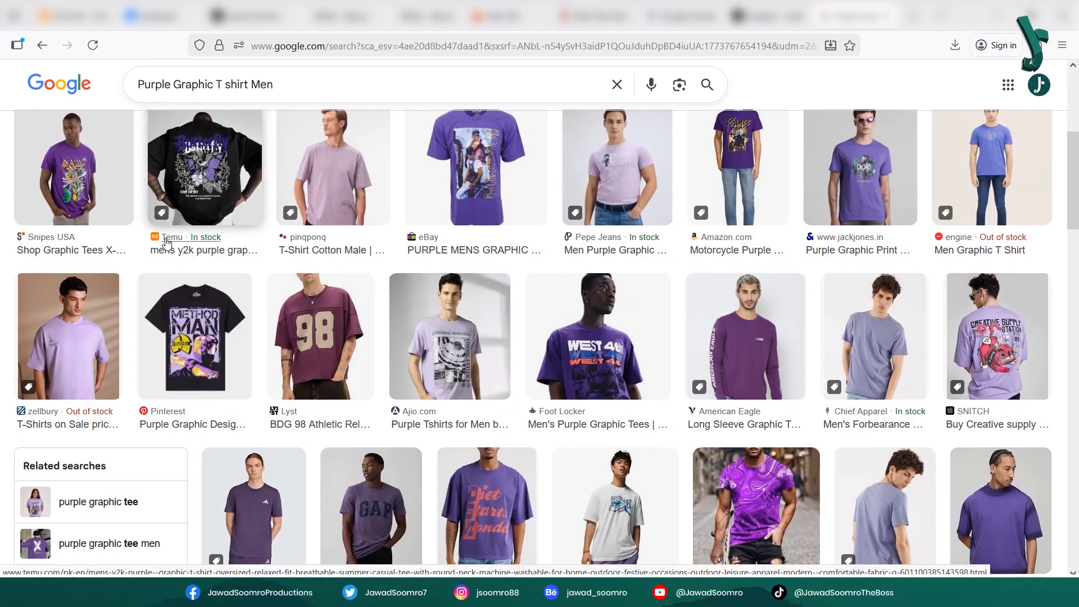
scroll(166, 241, down, 20)
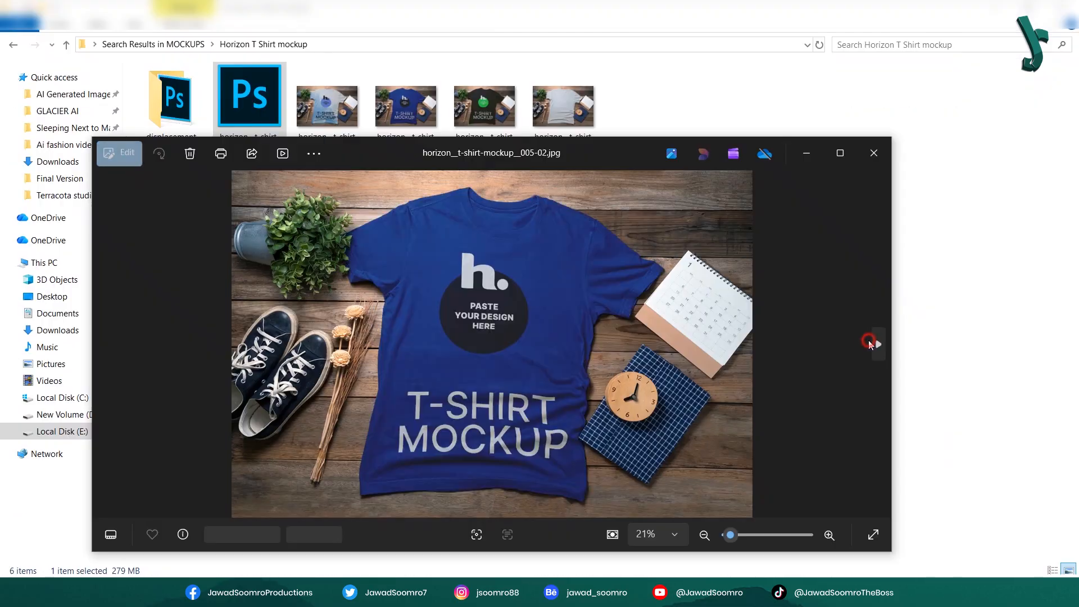
- View the preview images in the Horizon T Shirt mockup folder and close the image viewer
click(874, 343)
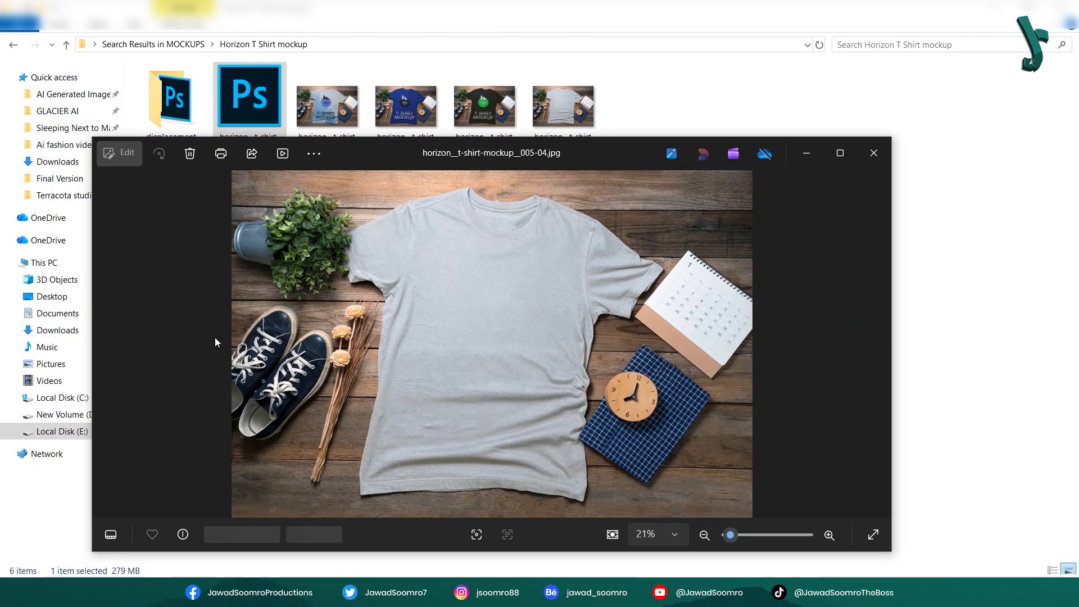
click(121, 336)
click(114, 338)
click(114, 338)
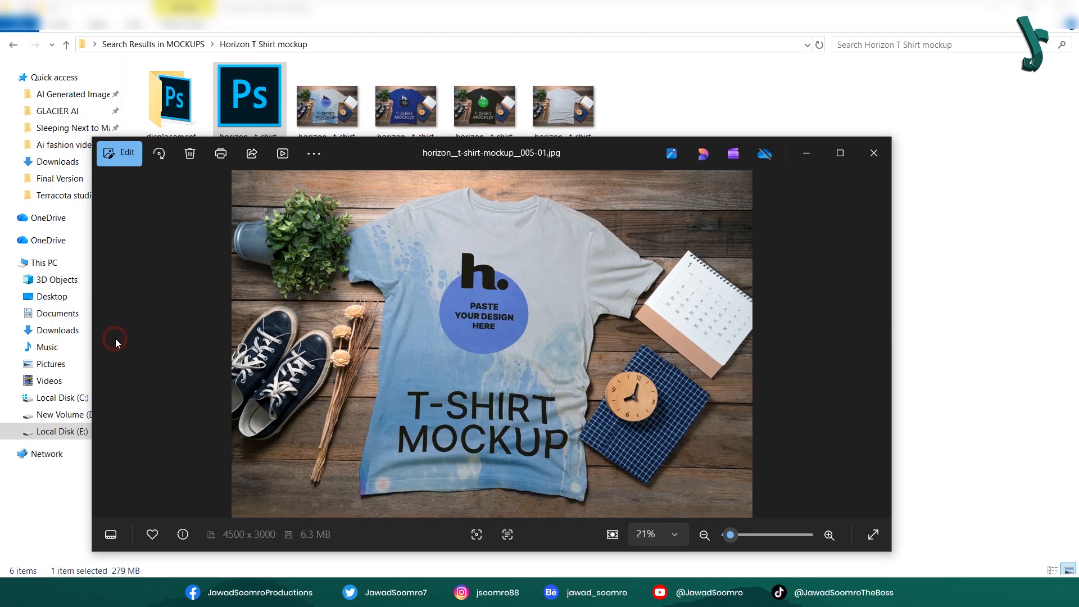
click(889, 165)
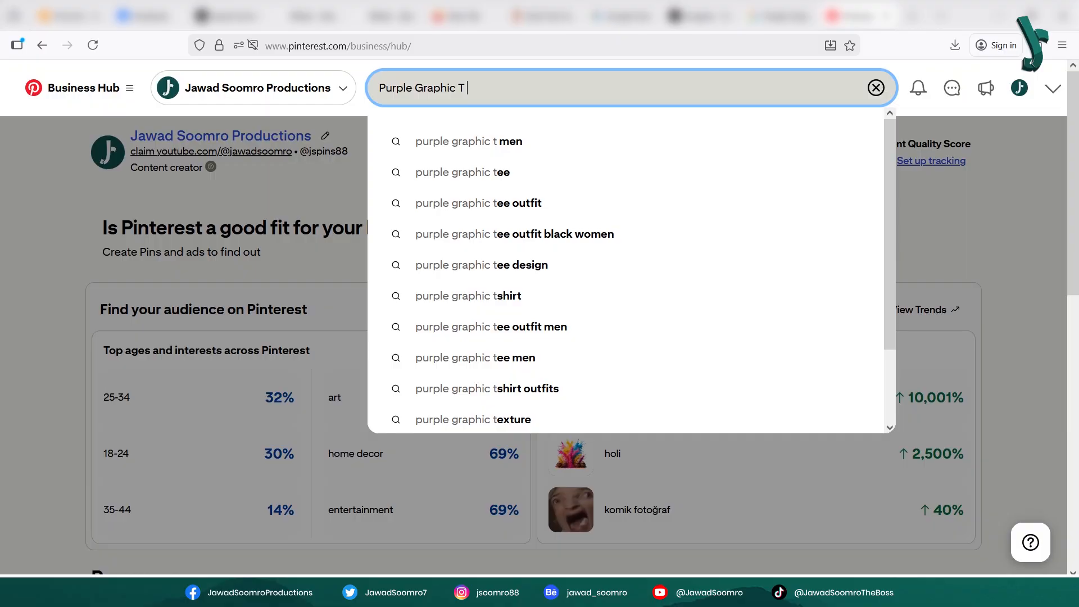
- Search Pinterest for "Purple Graphic T Men" and browse the resulting T-shirt pins
text(Men)
key(Return)
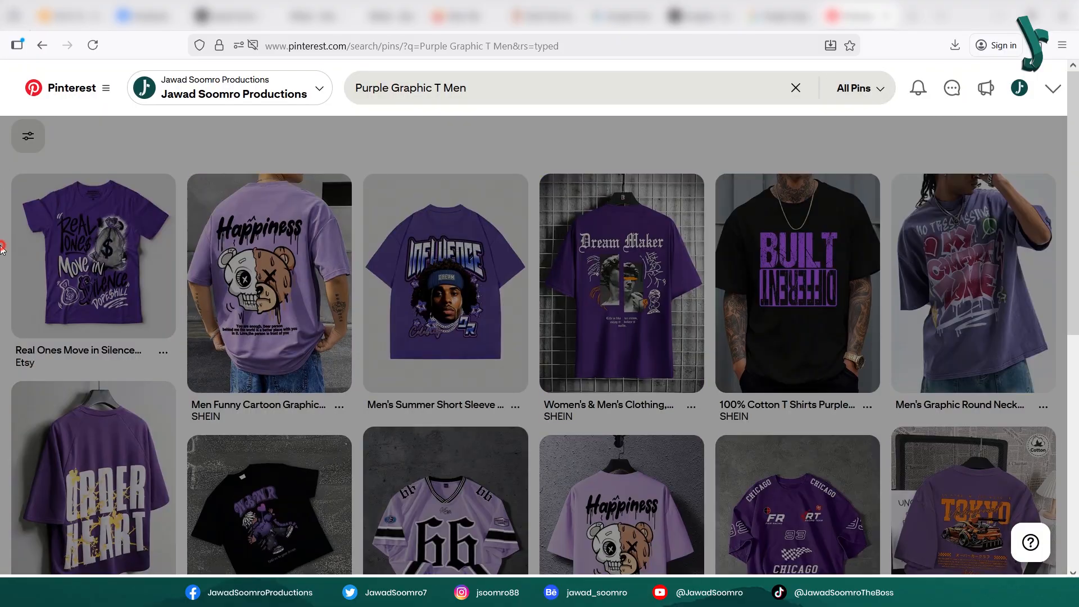
click(551, 137)
scroll(1021, 176, down, 10)
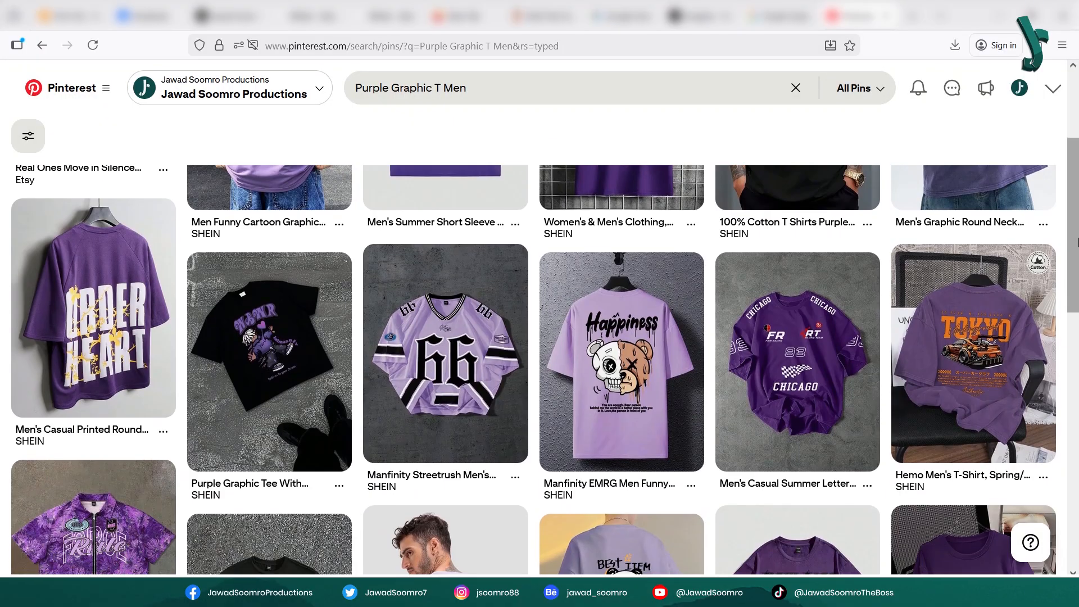
scroll(1022, 270, down, 5)
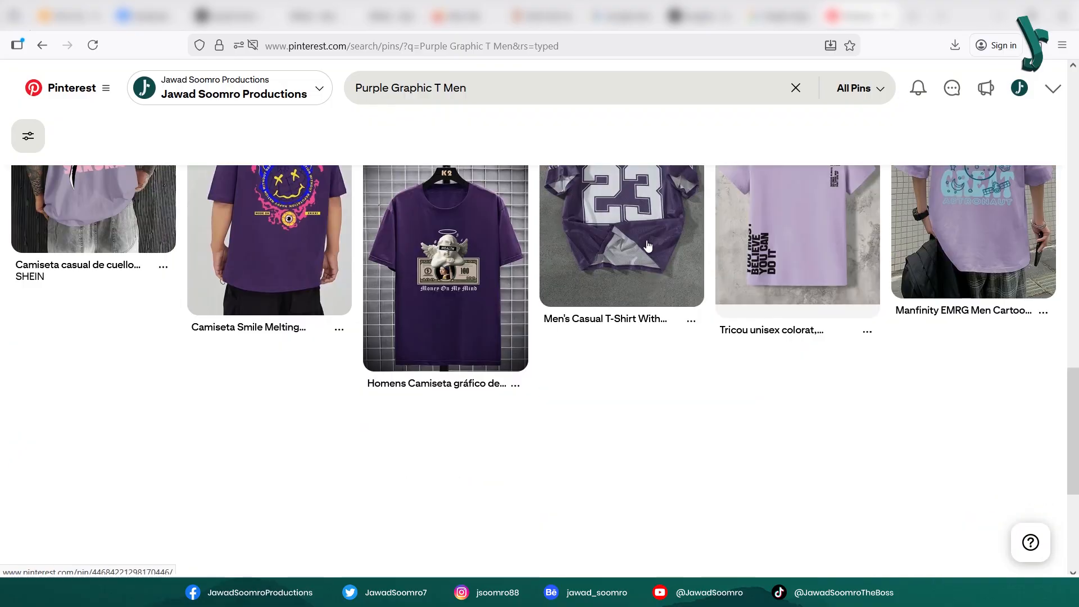
- Save the purple statue-print T-shirt pin's image as a JPEG in Downloads and return to the search results
click(1022, 270)
right_click(327, 286)
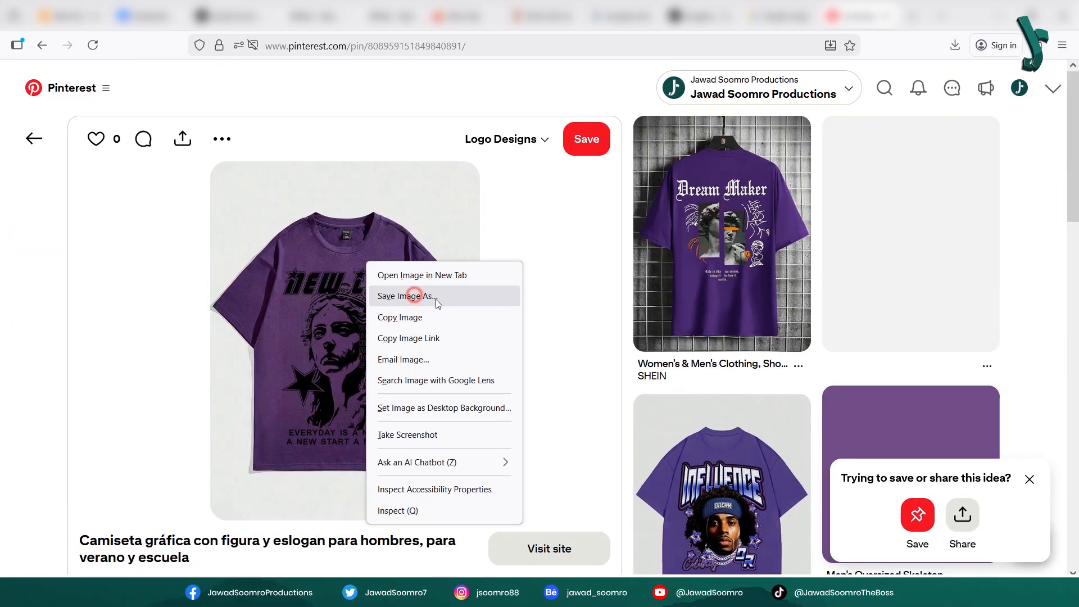
click(389, 269)
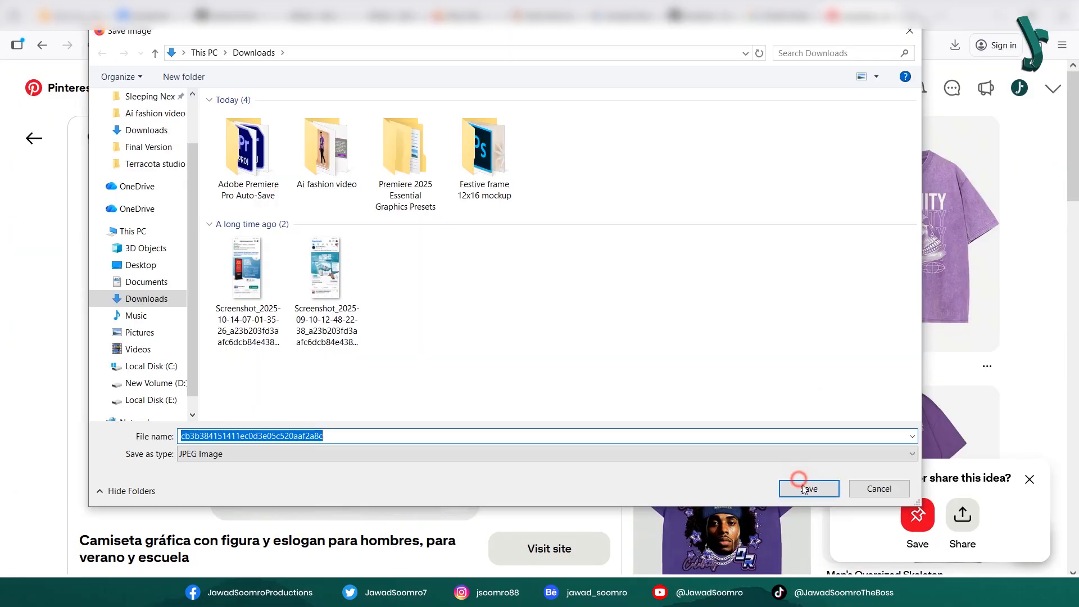
click(798, 479)
click(42, 45)
click(93, 239)
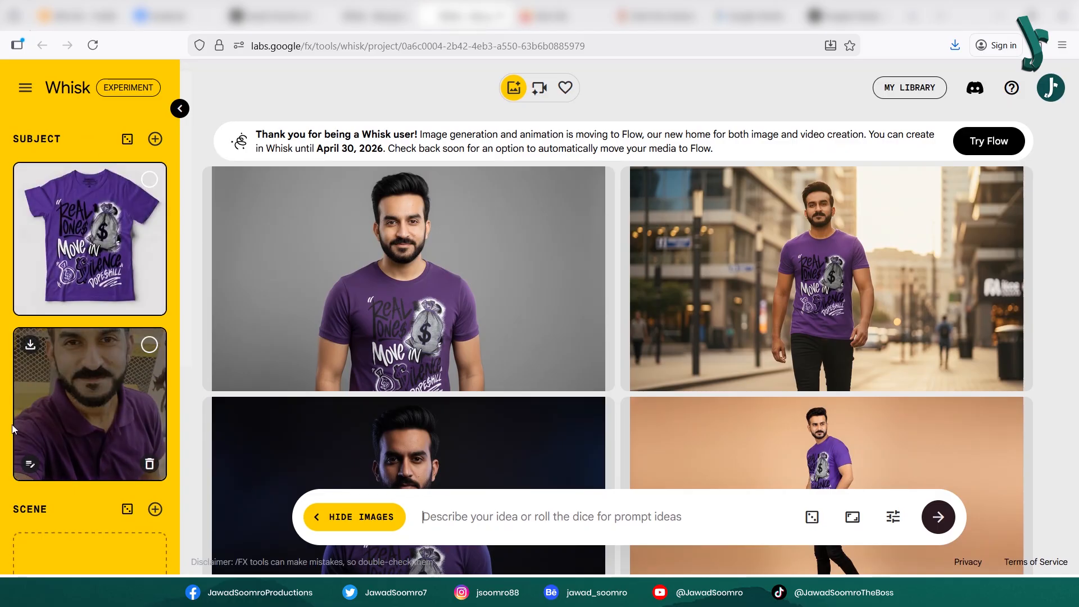
- In Whisk, enable the purple T-shirt as a subject and check the details of both subject reference images
click(112, 240)
click(29, 464)
click(952, 85)
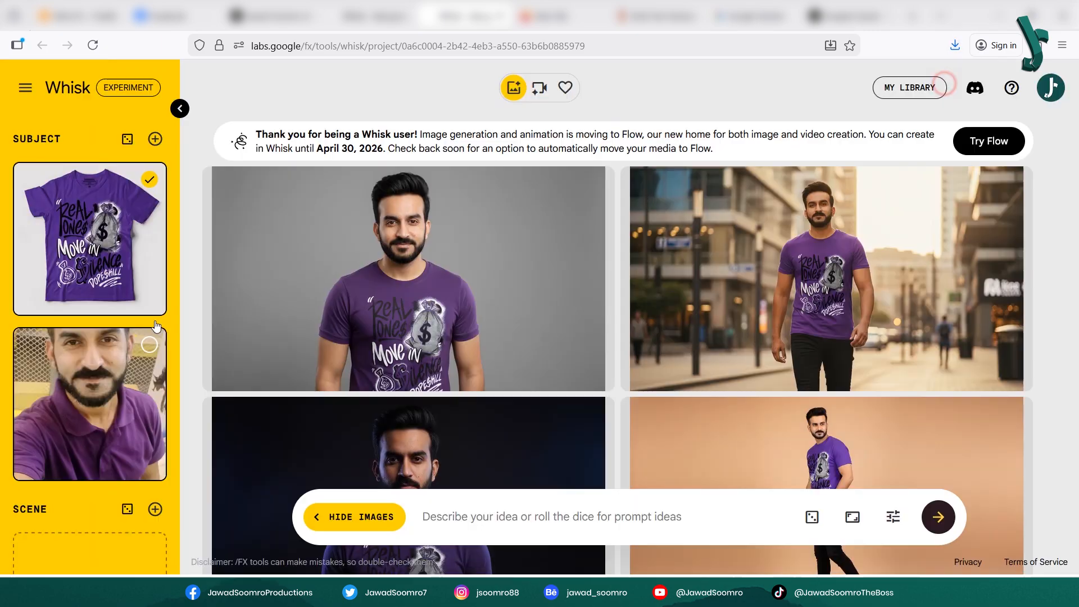
click(32, 294)
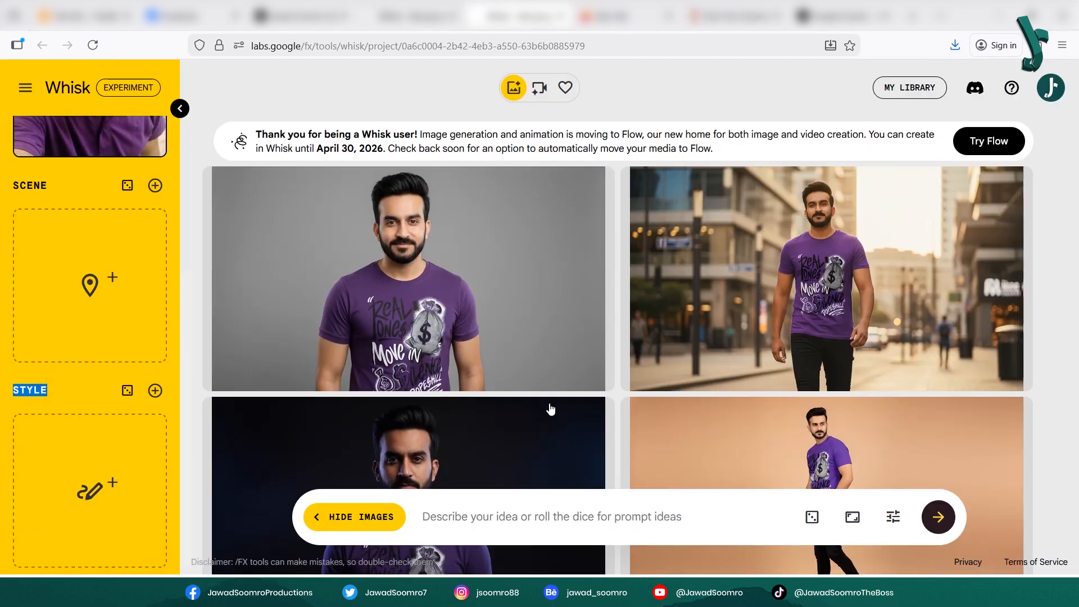
- Hide the reference images, show them again and look over the generated model images
click(403, 528)
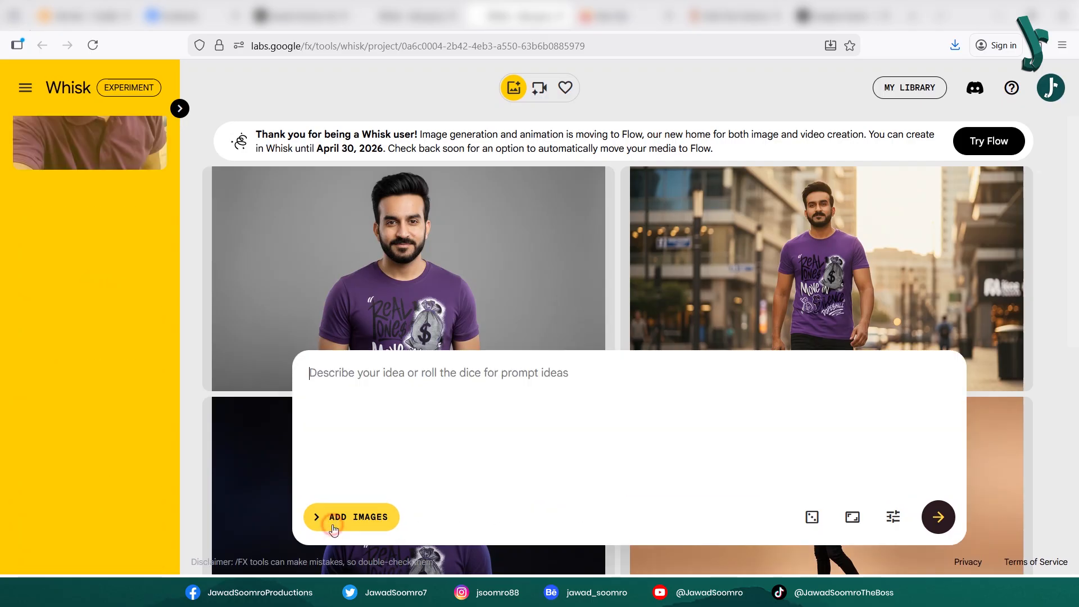
click(313, 520)
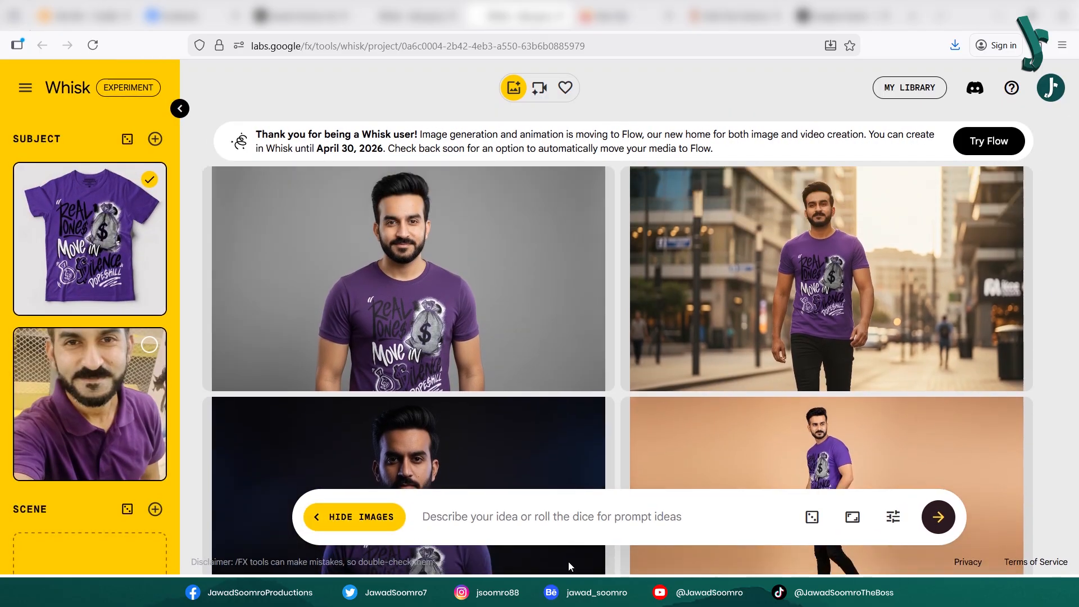
scroll(569, 561, down, 5)
scroll(266, 216, up, 5)
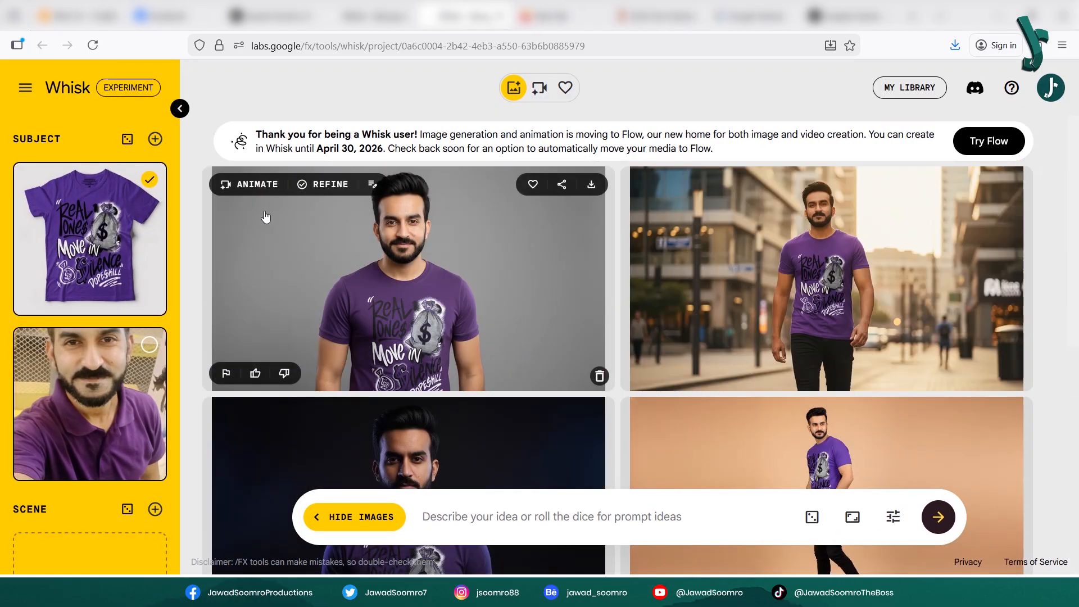
- Review the prompts behind the gray-background studio portrait and the golden-hour city walking shot
click(448, 244)
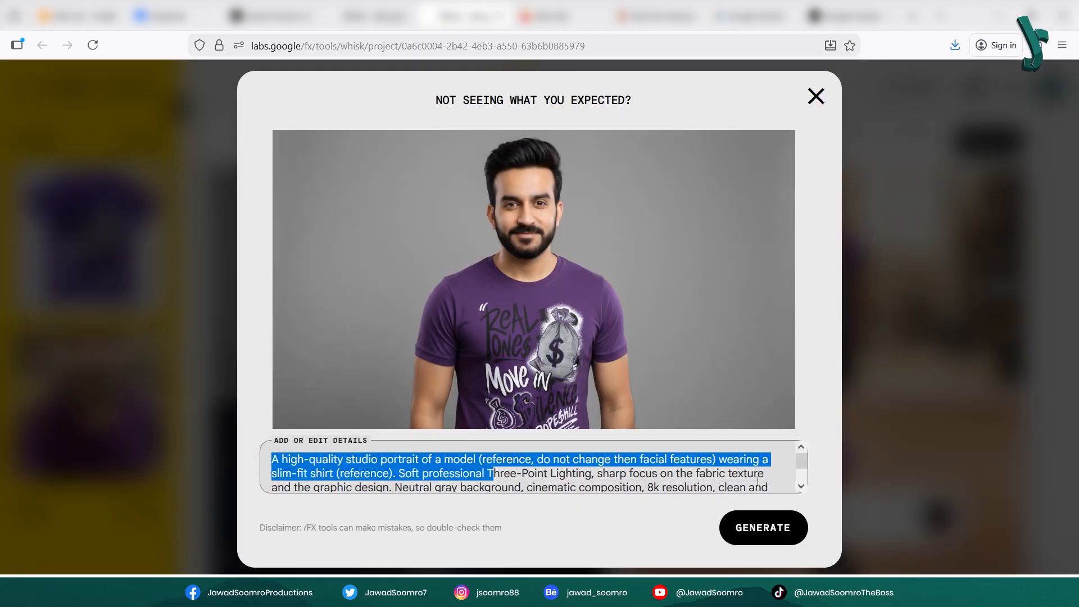
scroll(456, 475, up, 2)
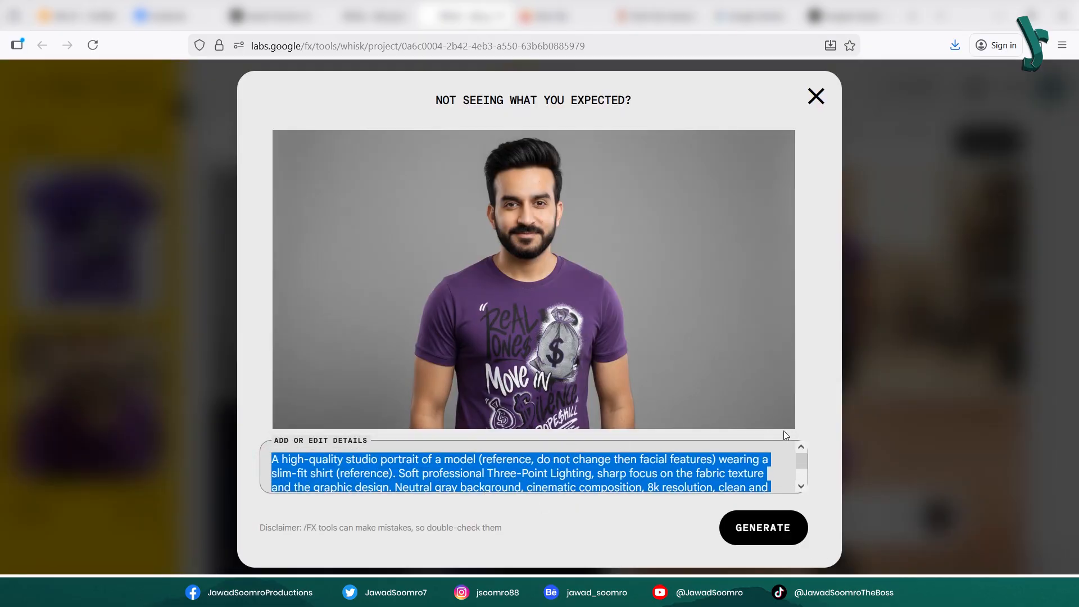
click(813, 422)
click(814, 99)
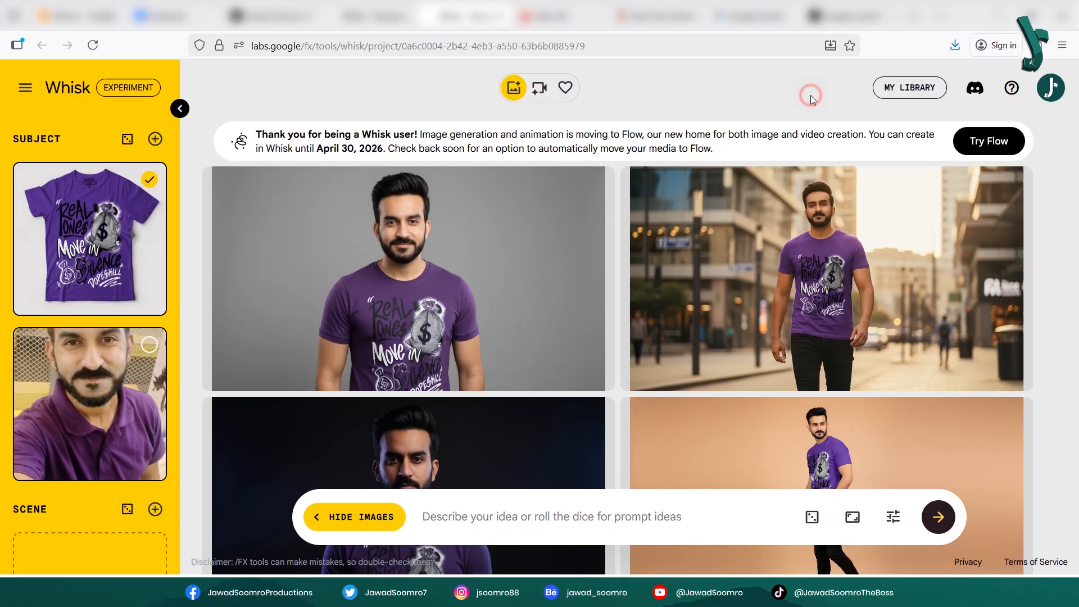
click(879, 223)
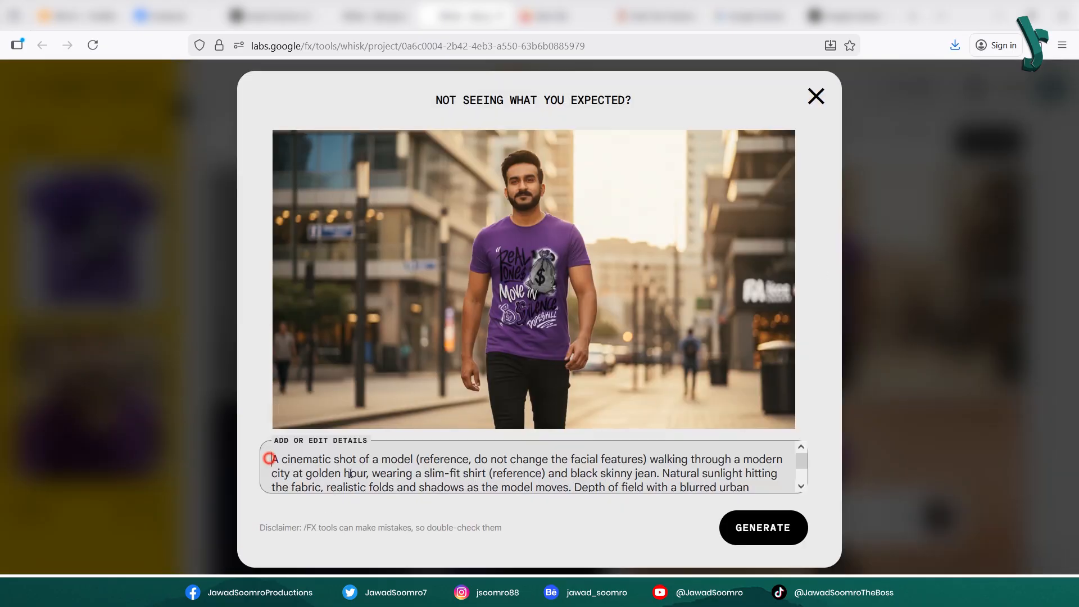
drag(350, 473, 843, 512)
drag(824, 441, 812, 446)
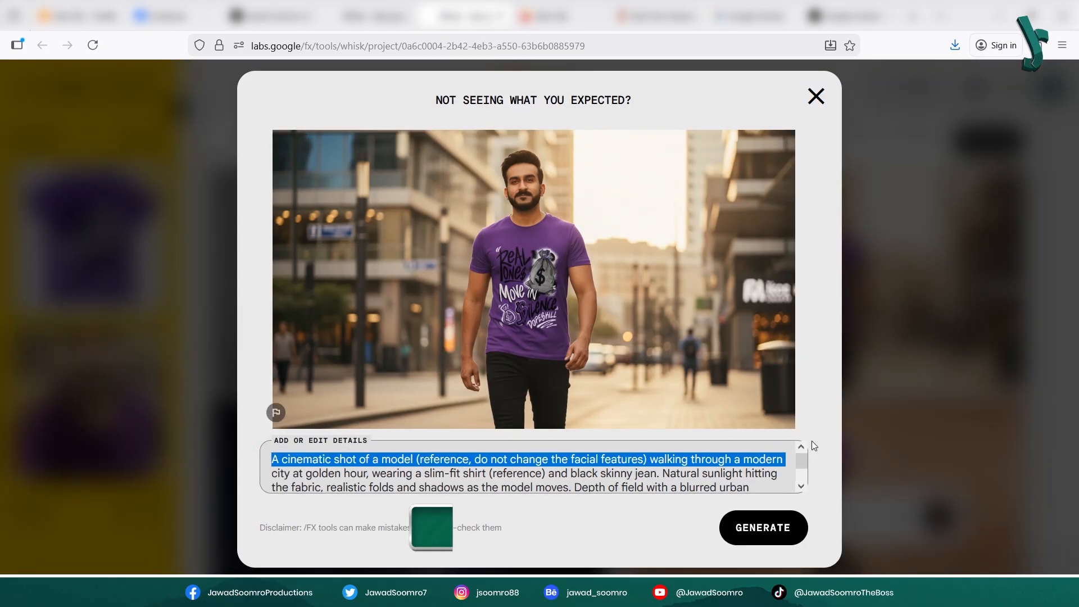
click(824, 108)
- Review the prompts behind the dark studio close-up and the full-body walking pose on the beige background
click(477, 259)
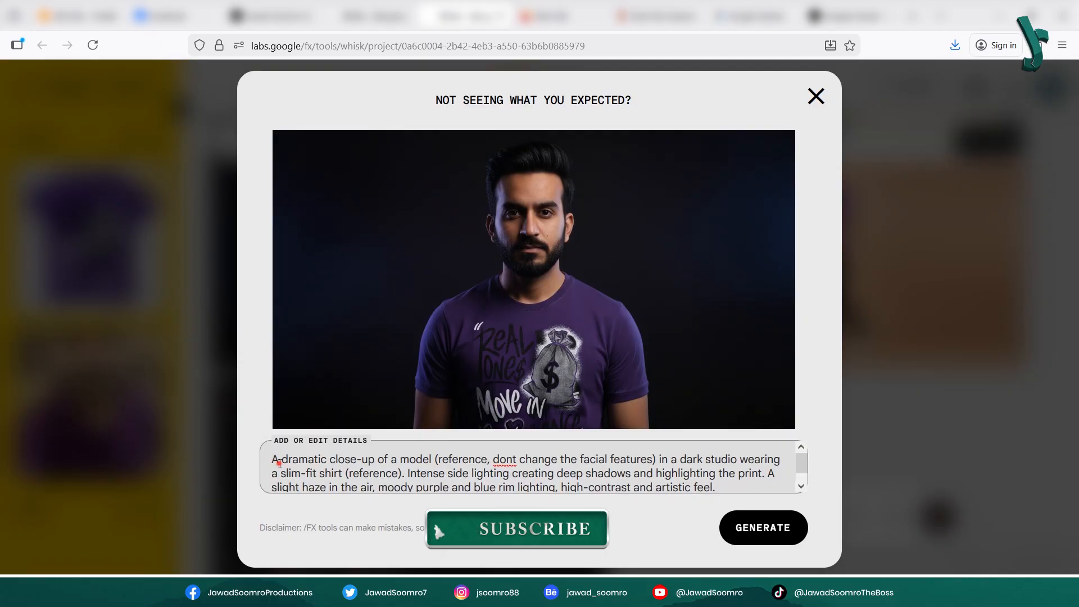
drag(279, 462, 618, 559)
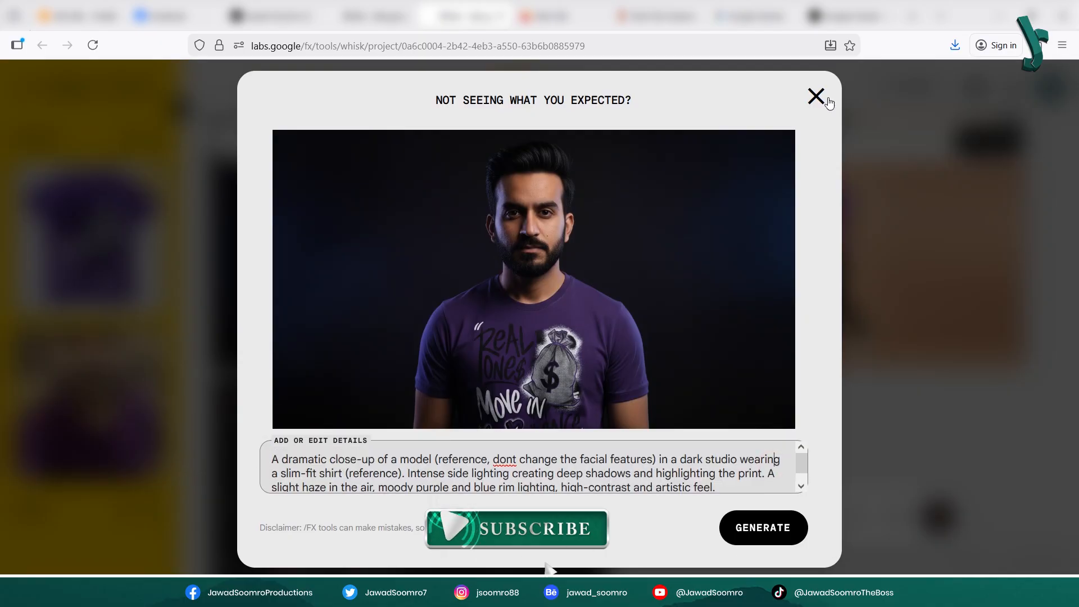
click(816, 96)
click(891, 268)
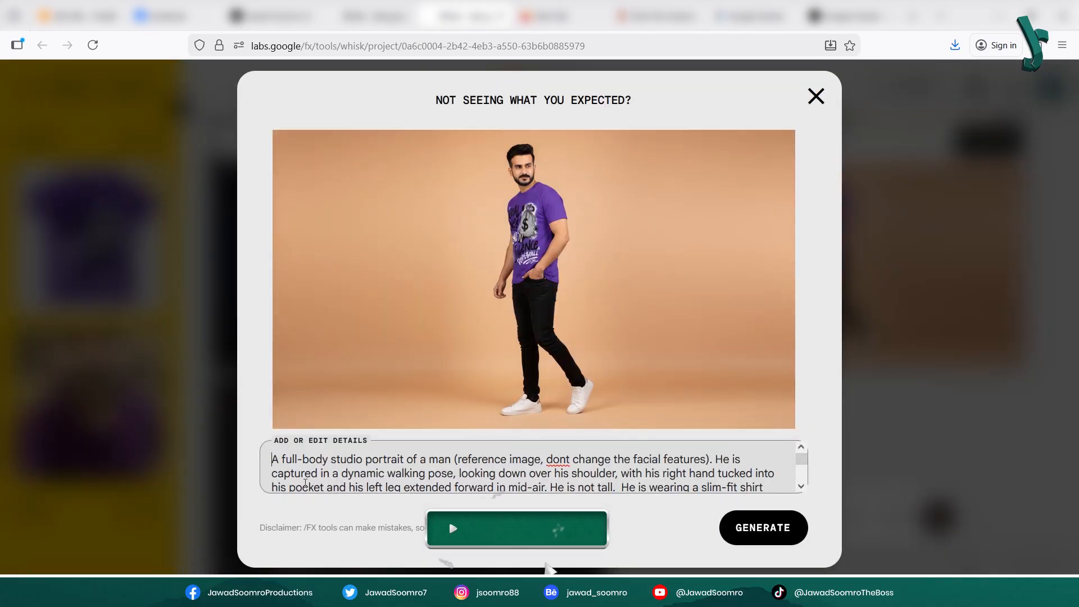
scroll(338, 450, down, 1)
scroll(339, 449, up, 3)
click(816, 94)
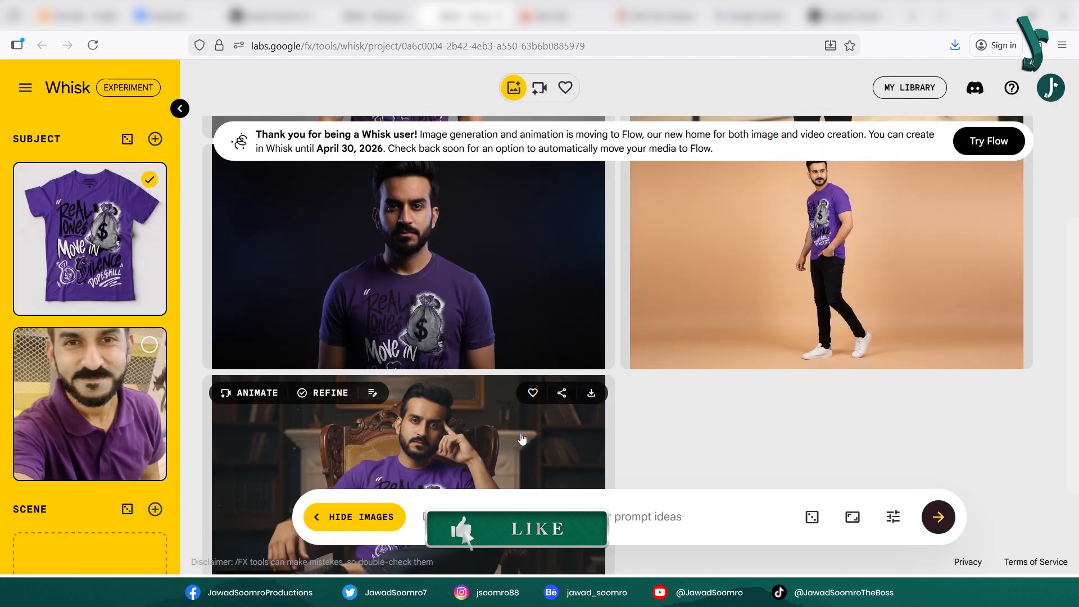
- Read through the full prompt behind the image of the man seated in the ornate armchair
click(521, 436)
drag(272, 458, 611, 479)
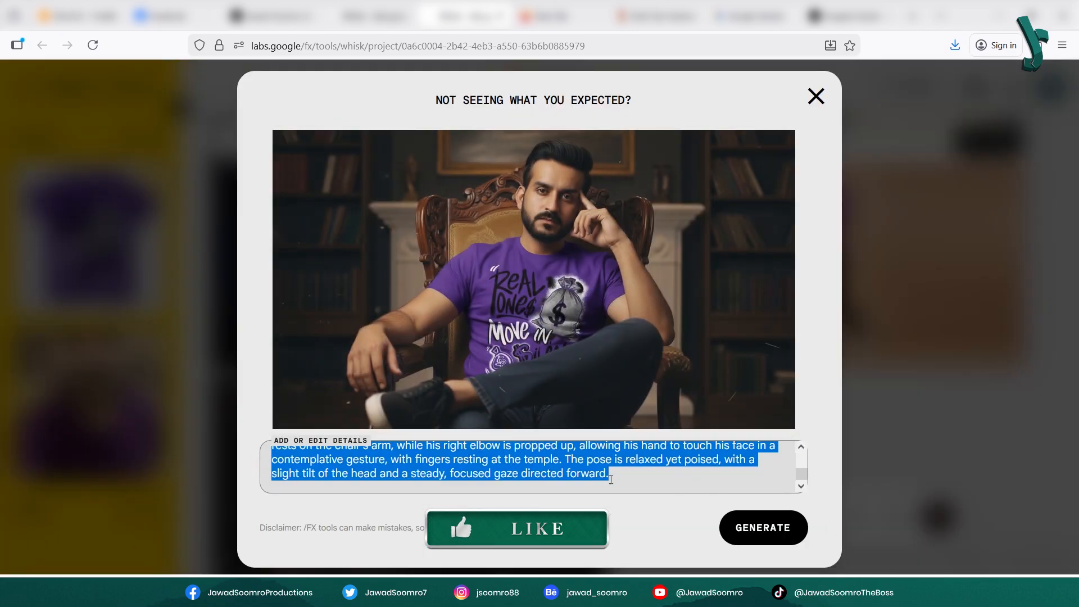
scroll(663, 482, up, 3)
click(816, 97)
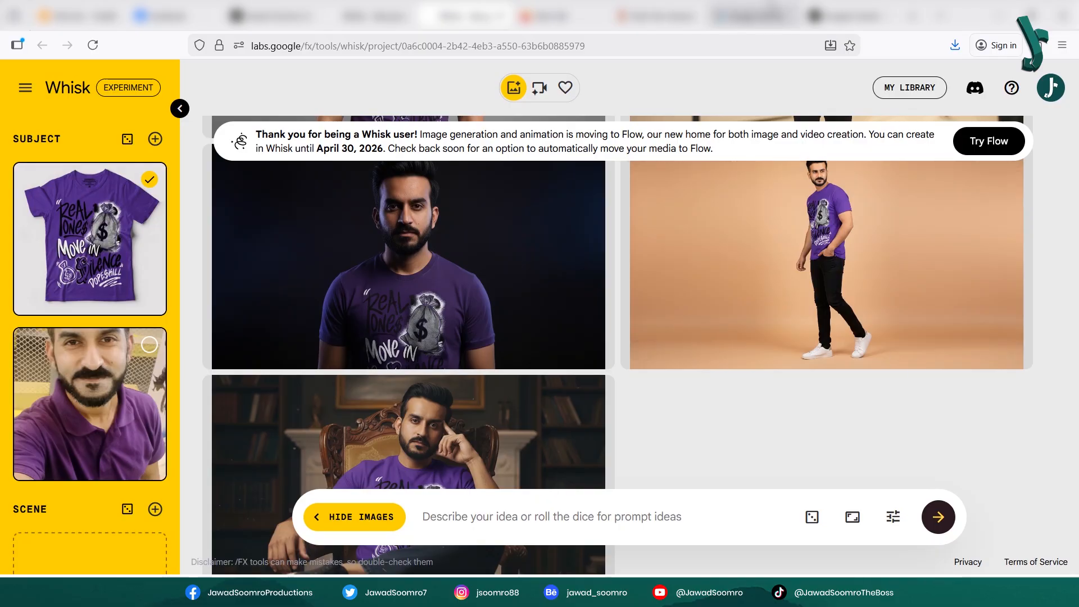
- Switch to Grok Imagine's saved creations, open the gray-background model video and replay its "subtle swaying" version from the start
key(ctrl+Tab)
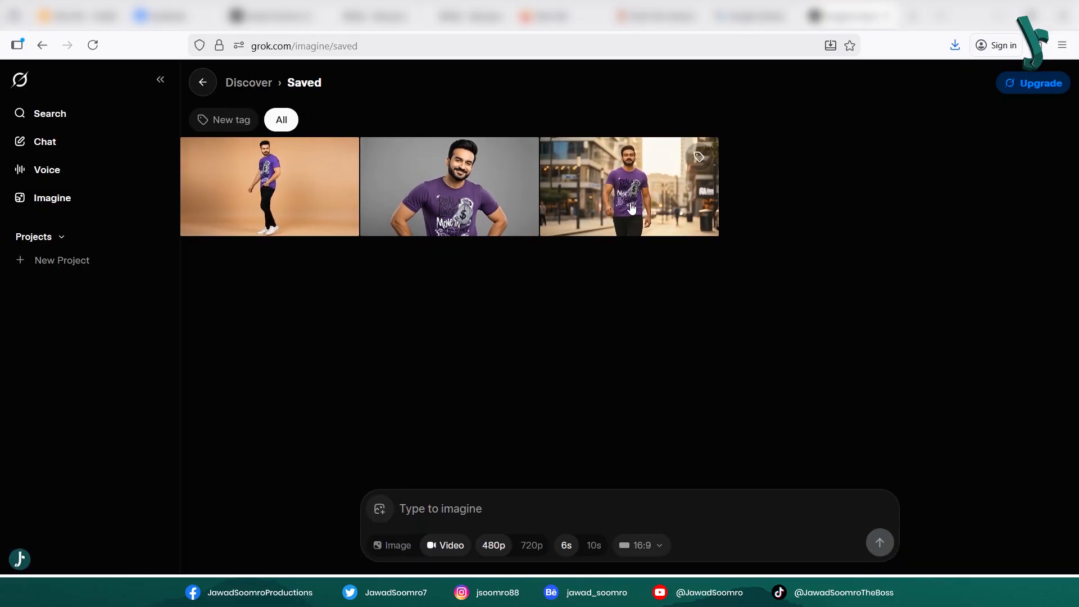
click(426, 202)
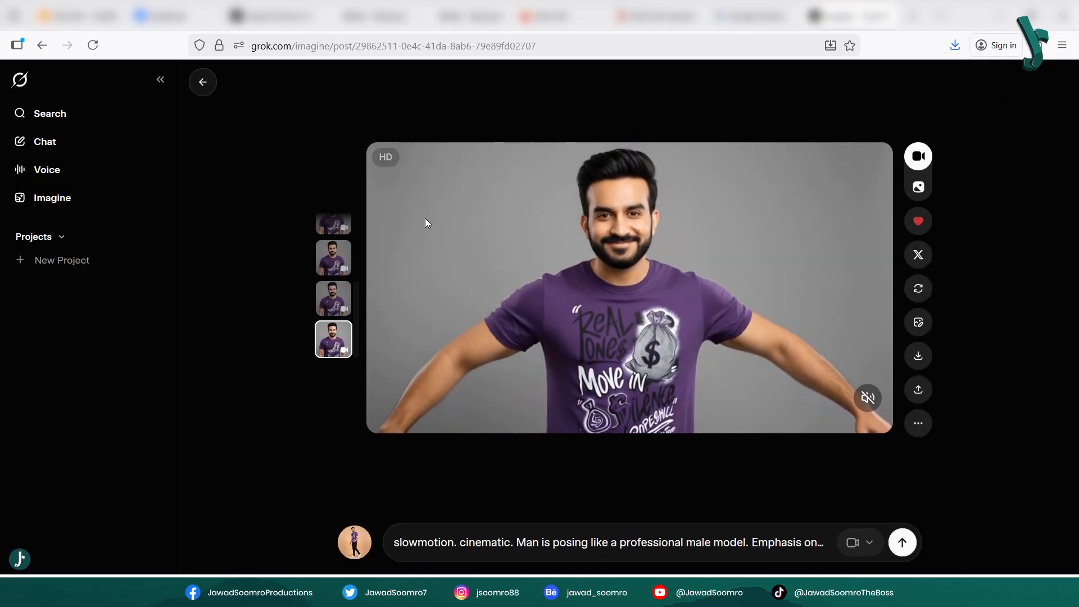
click(344, 246)
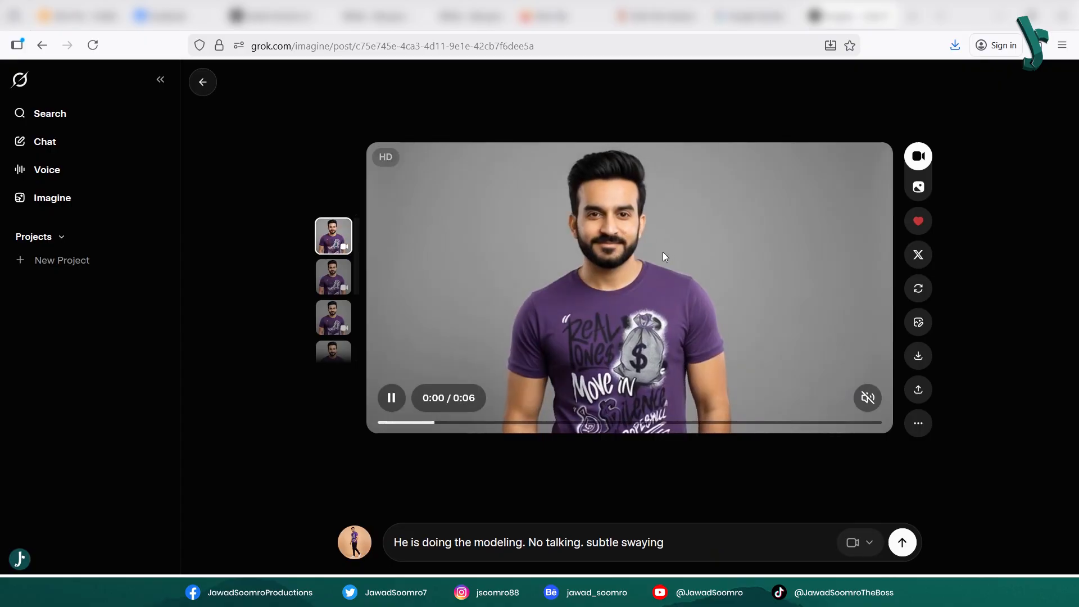
click(391, 399)
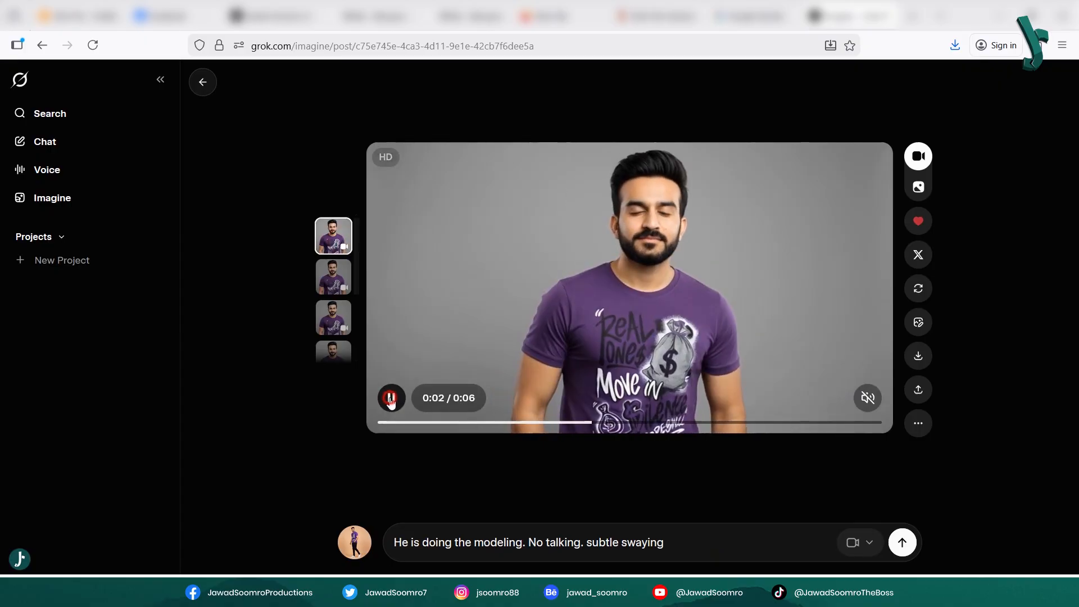
click(387, 425)
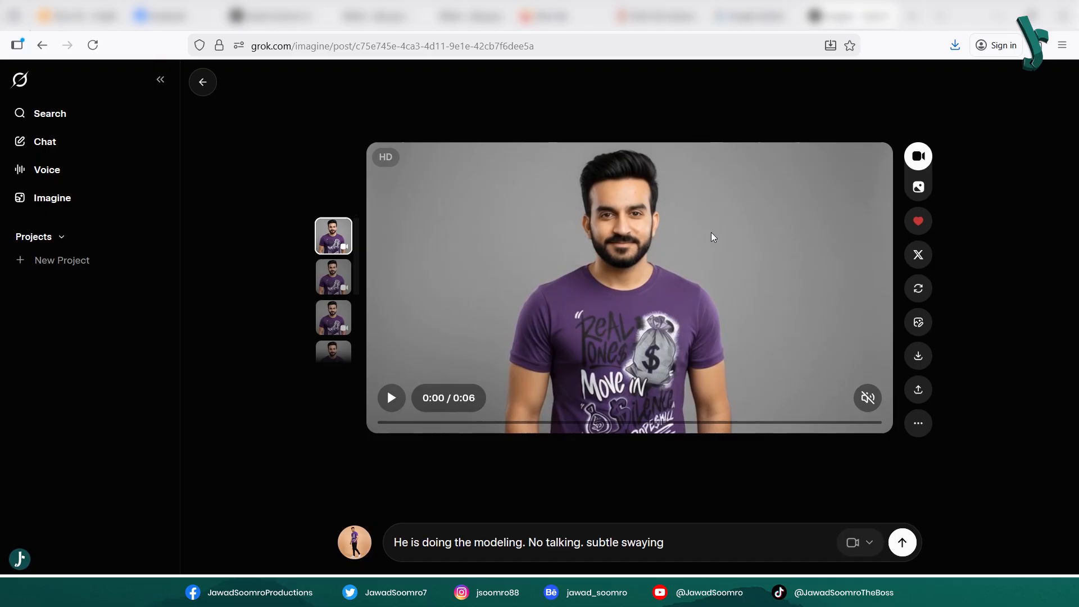
click(426, 400)
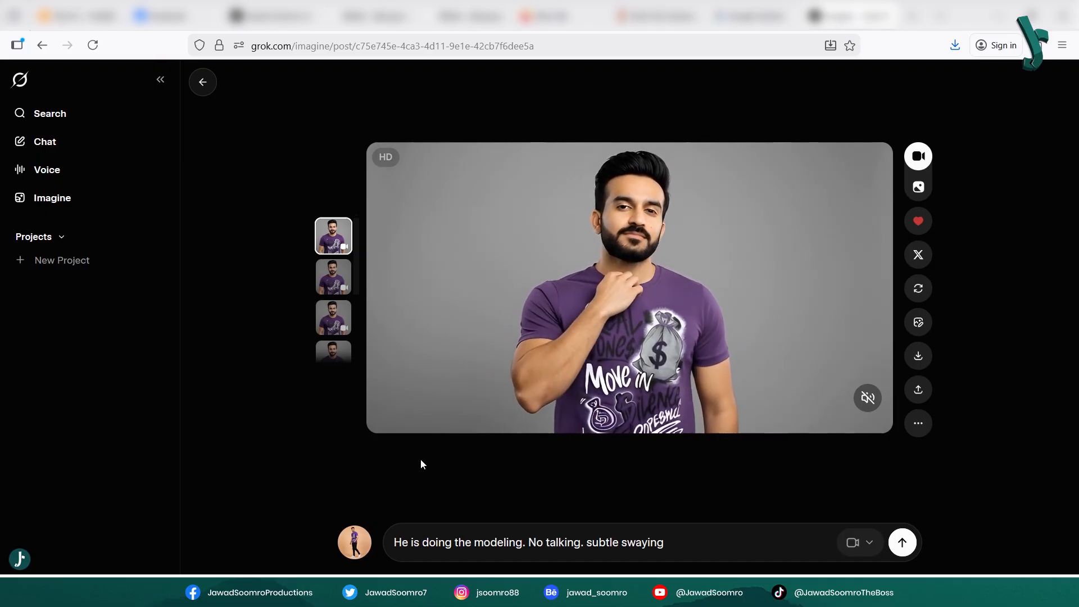
- Play through the remaining versions of the gray-background model video, one after another down to the last one
click(332, 279)
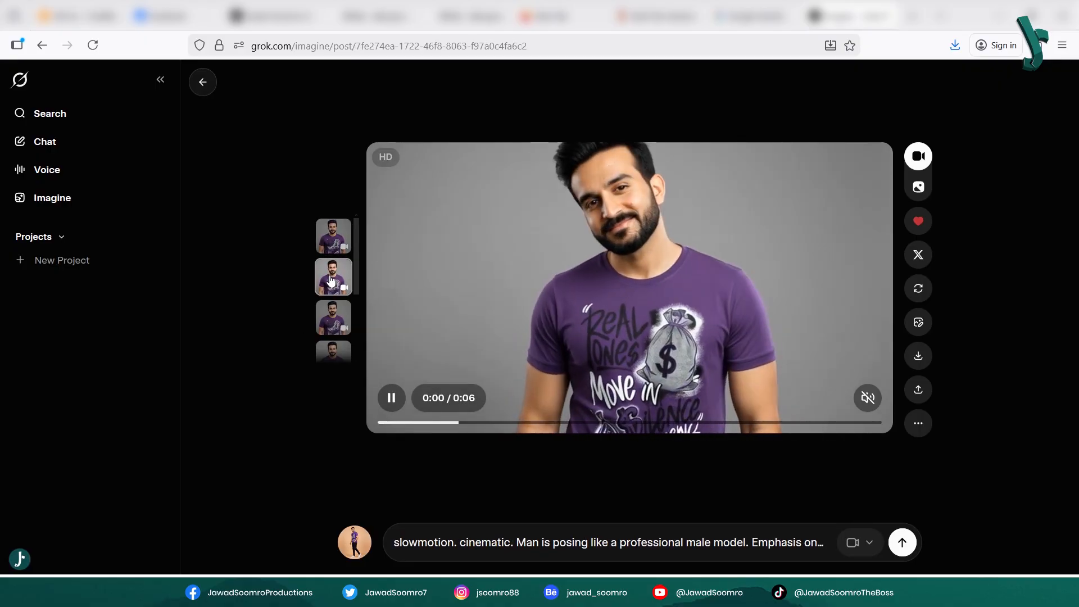
click(331, 319)
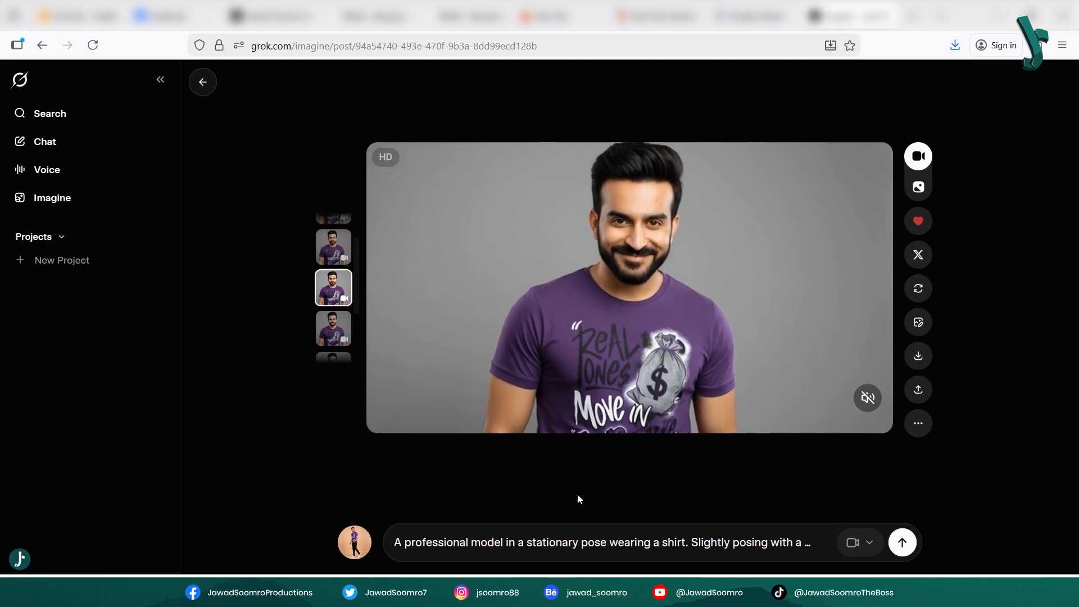
click(331, 331)
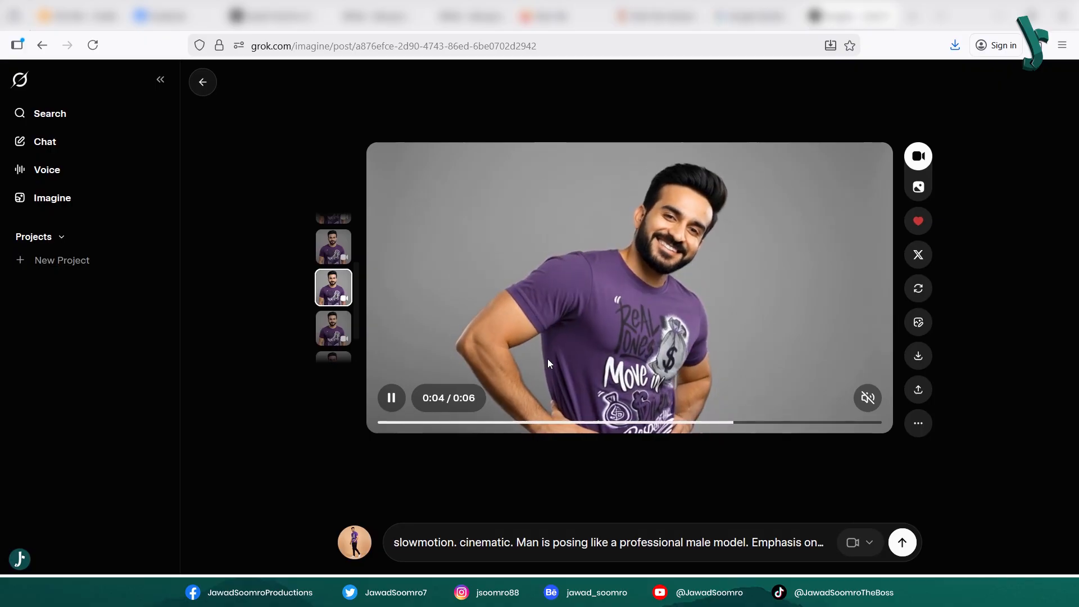
click(330, 331)
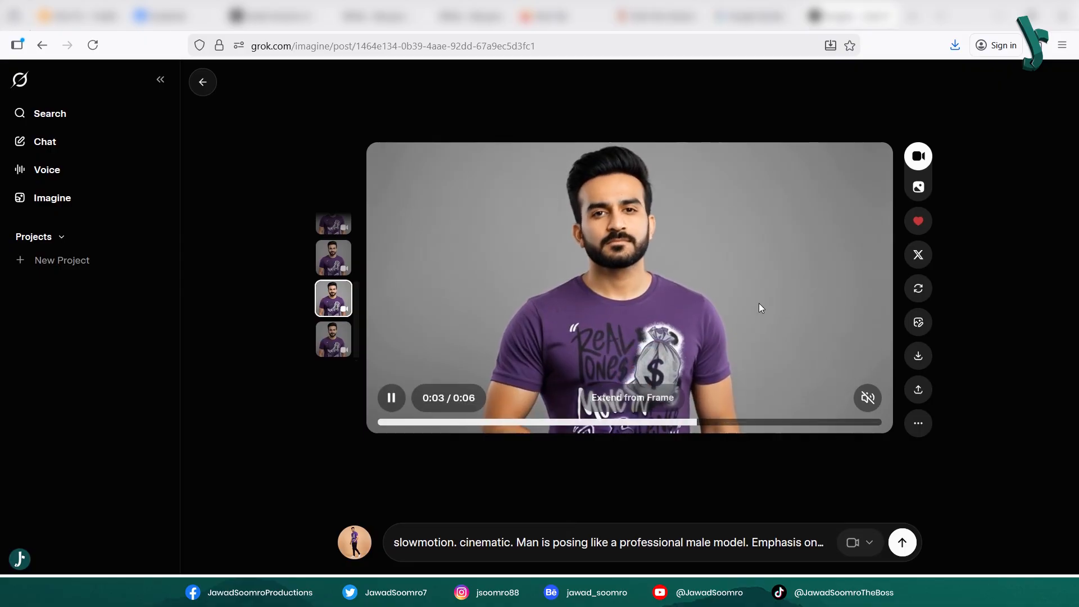
click(339, 342)
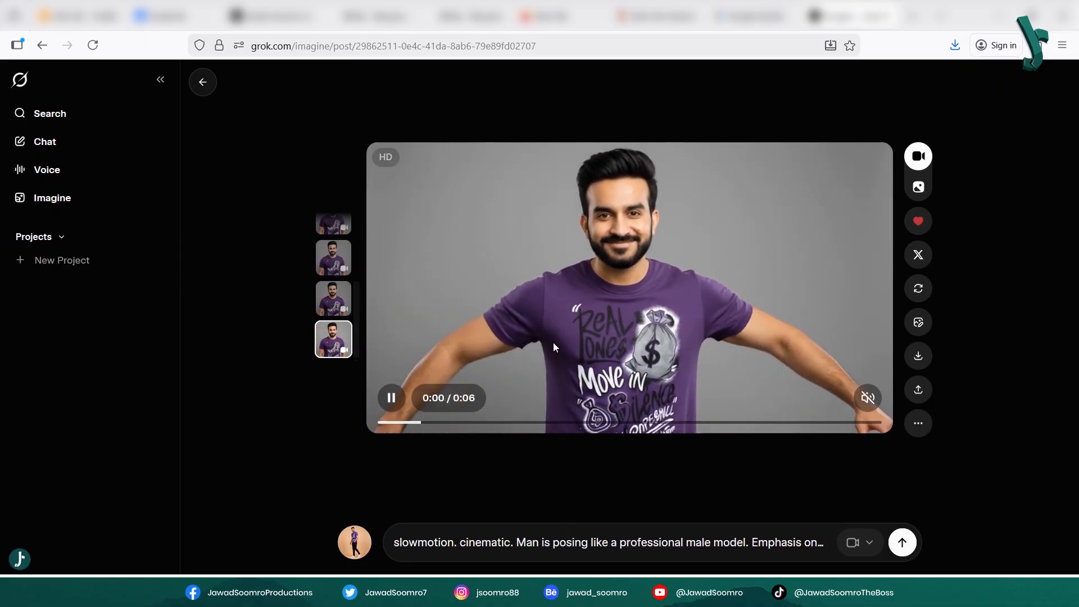
- Read the full "slowmotion. cinematic." prompts of the last two gray-background versions, highlighting "Man is not muscular." in the second-to-last one
click(741, 541)
click(747, 503)
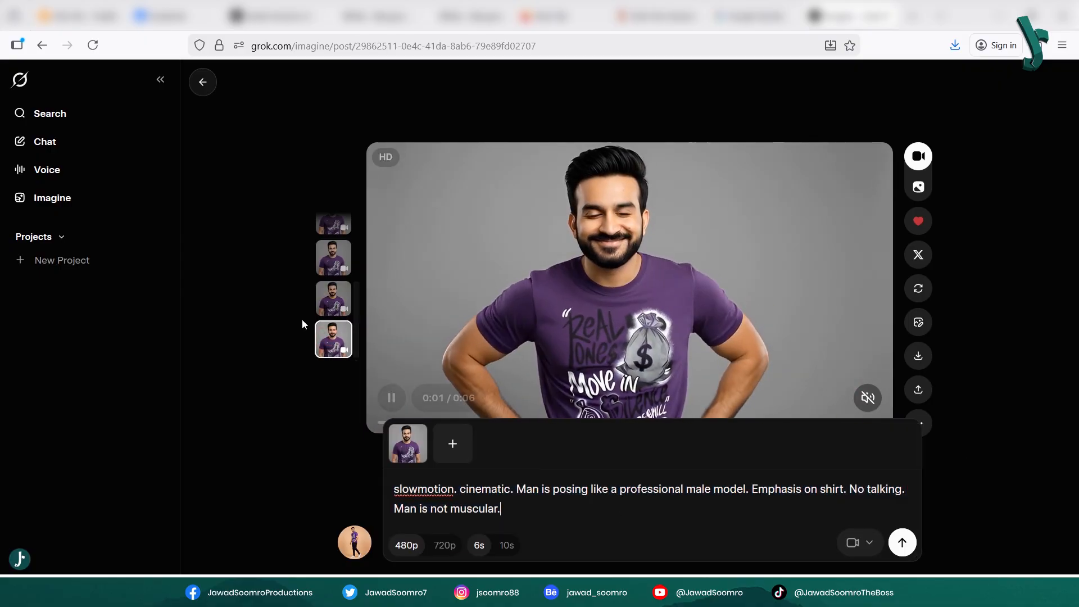
click(334, 296)
click(541, 528)
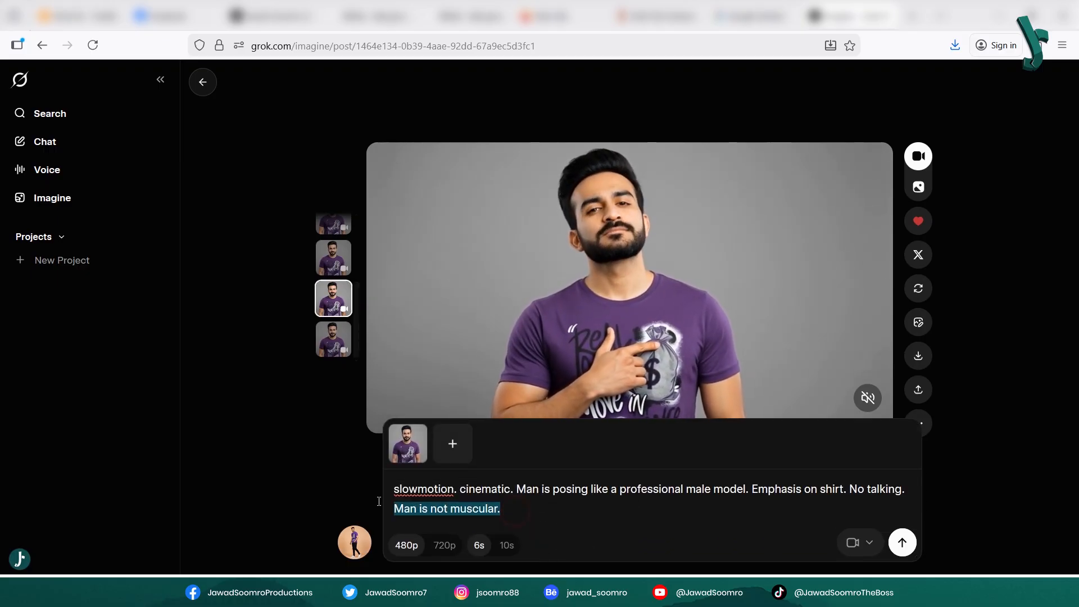
click(290, 451)
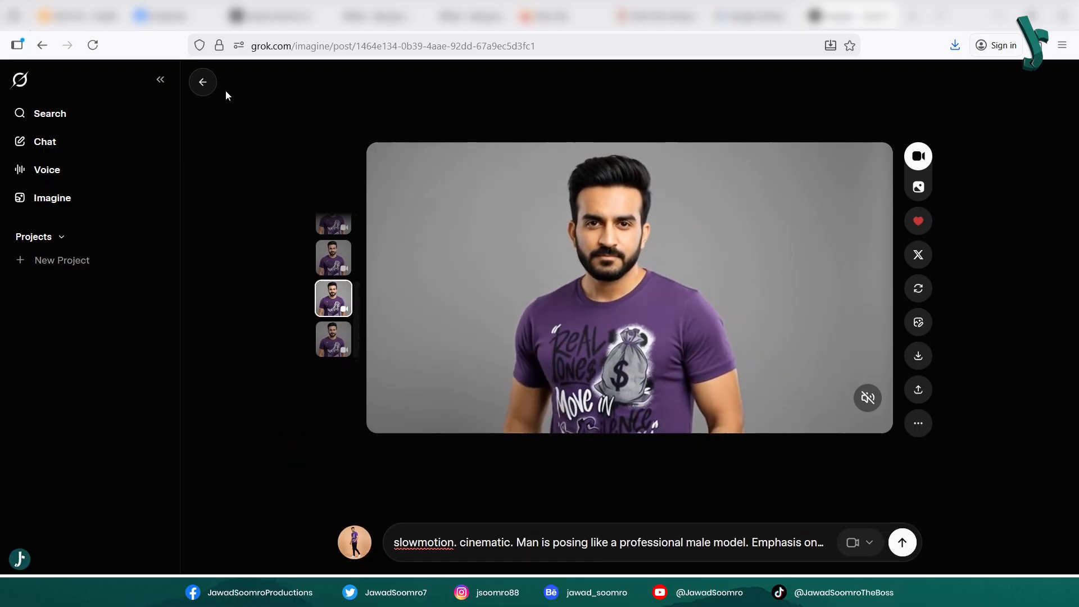
- Reopen the last gray-background version and highlight "Man is not muscular." in its expanded prompt
click(334, 339)
click(501, 549)
drag(417, 510, 806, 514)
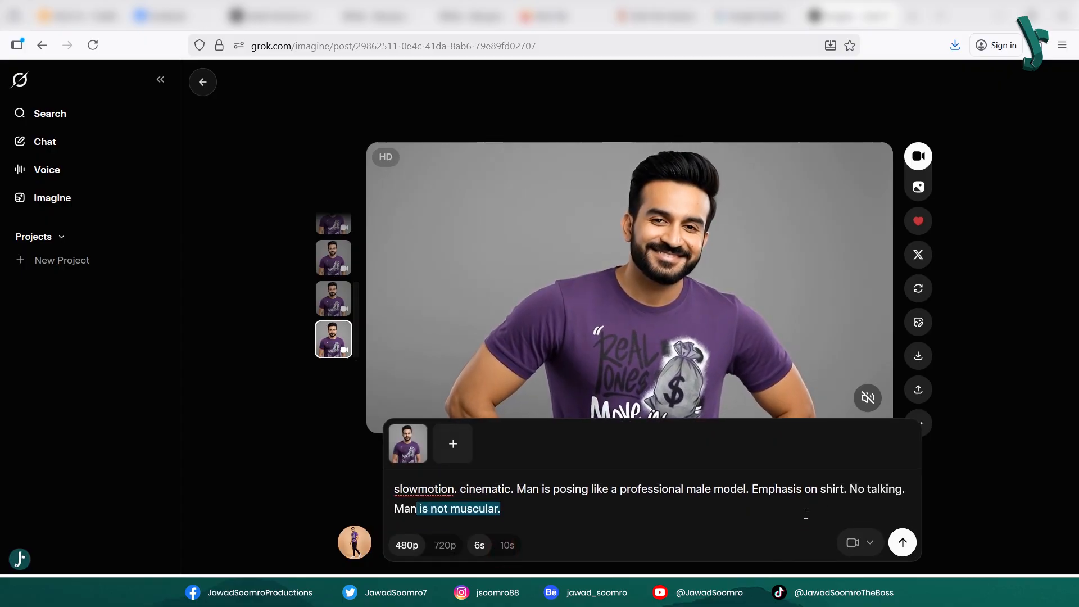
click(436, 504)
drag(505, 509, 357, 470)
click(746, 502)
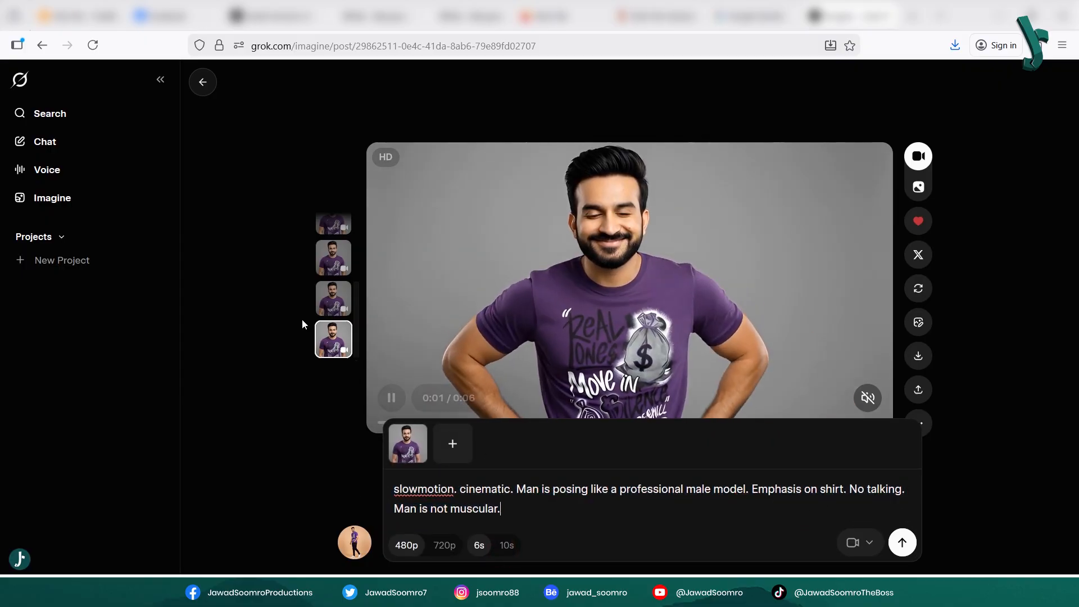
- Go back to the second-to-last gray-background version and recheck the final sentence of its prompt
click(334, 297)
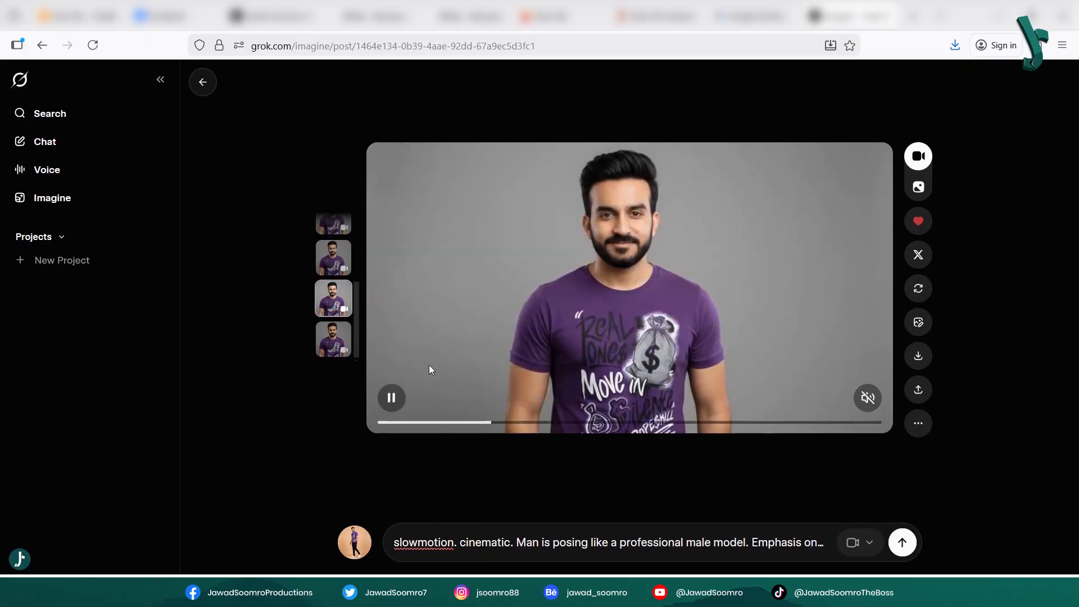
click(541, 529)
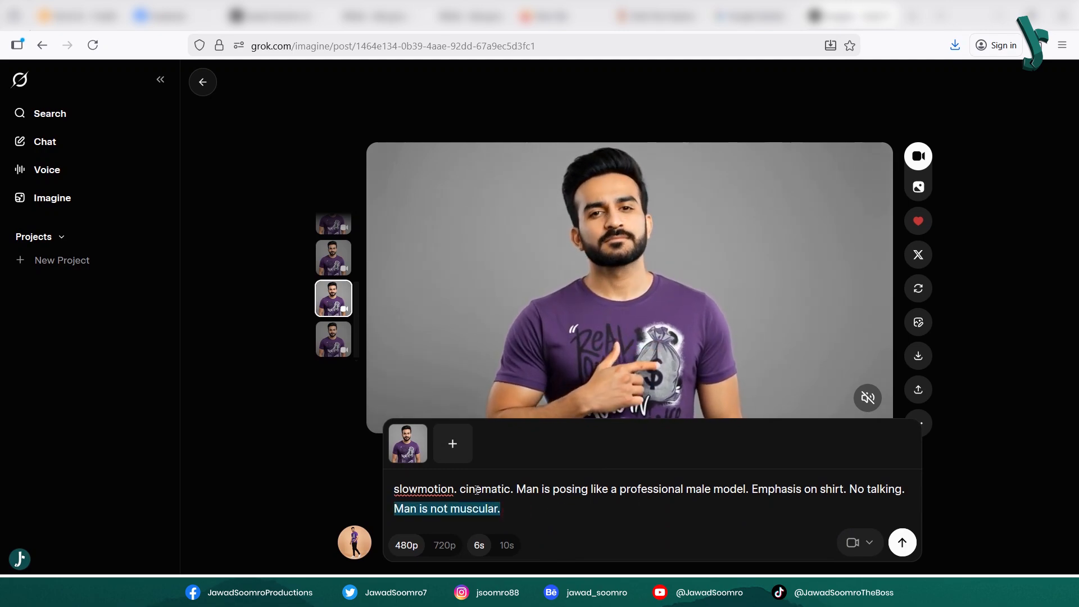
click(291, 453)
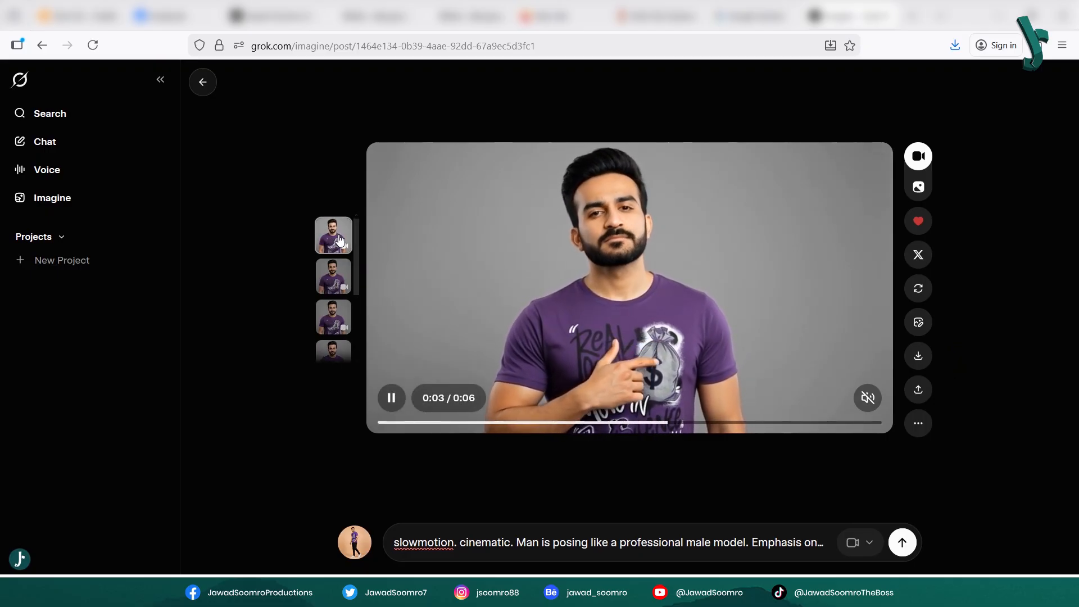
- Return to the first gray-background version and highlight its whole "subtle swaying" prompt
click(337, 250)
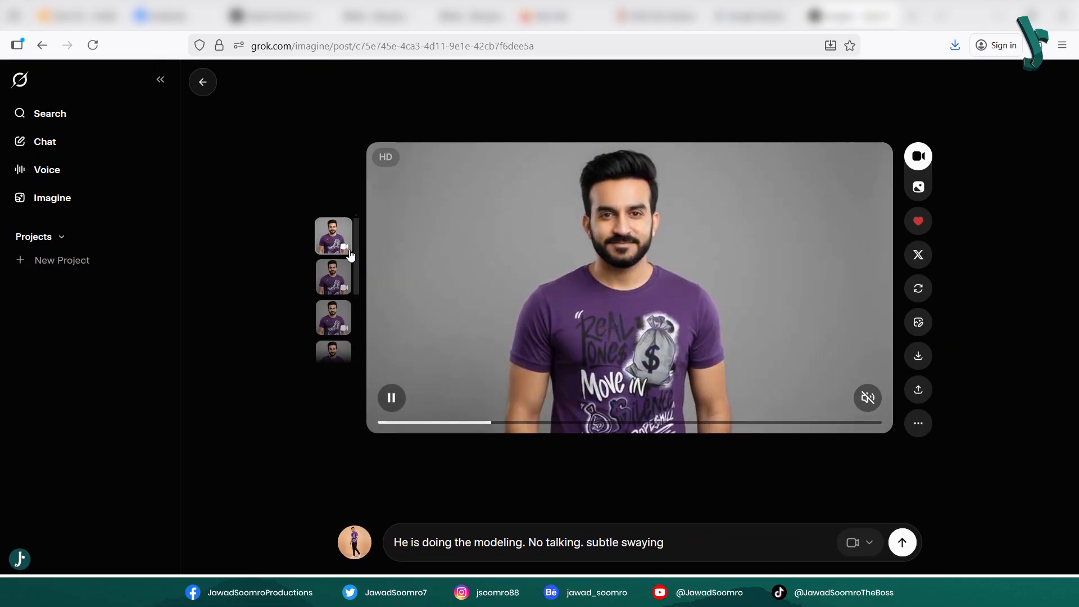
click(672, 543)
drag(680, 508, 170, 515)
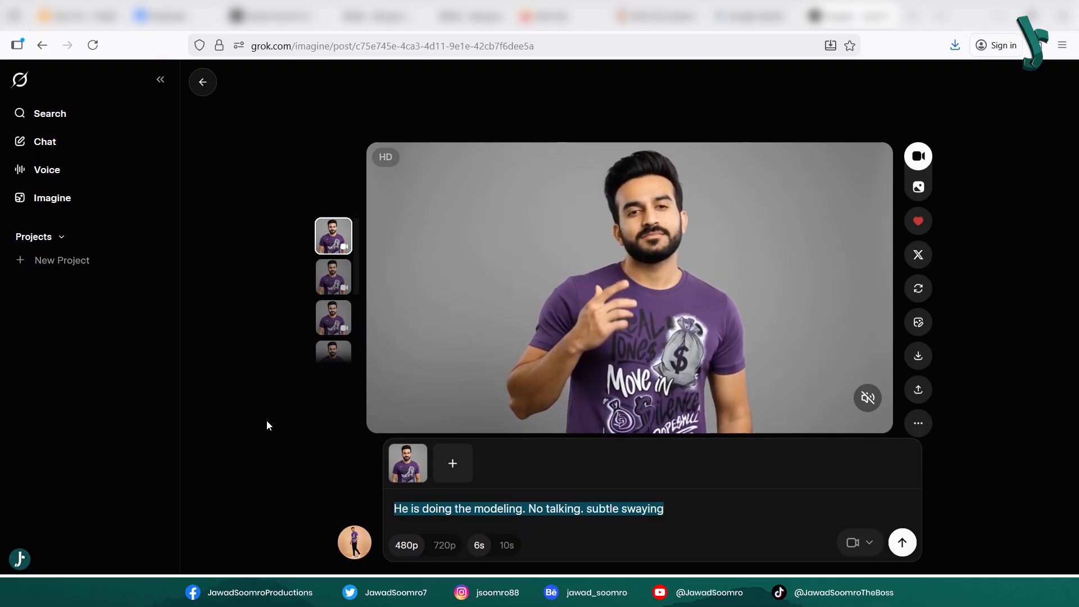
- Go back to the saved creations, open the city street walking video and highlight its full prompt
click(190, 84)
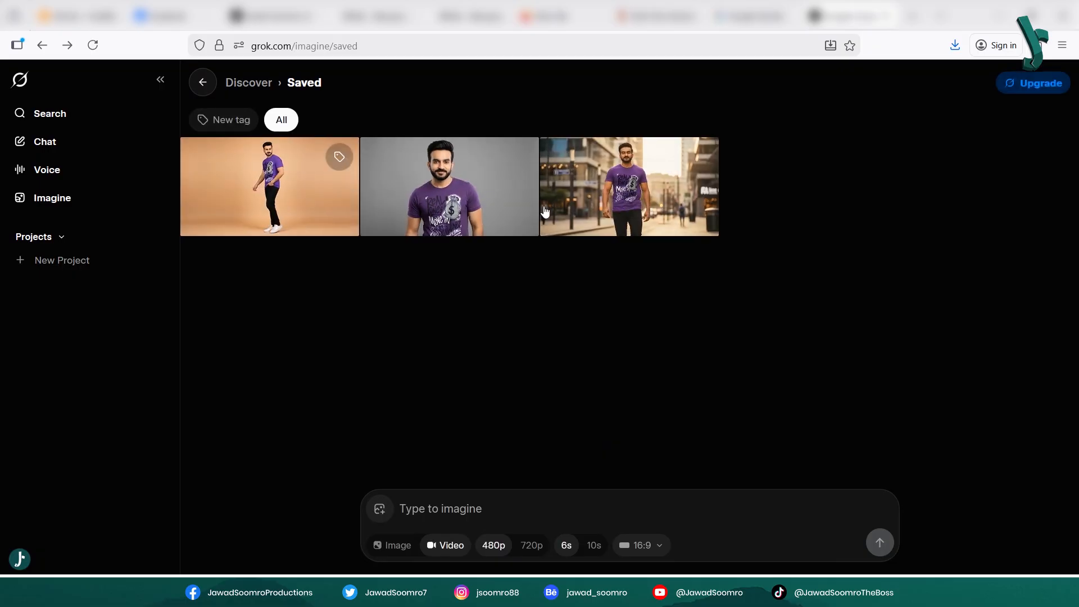
click(632, 214)
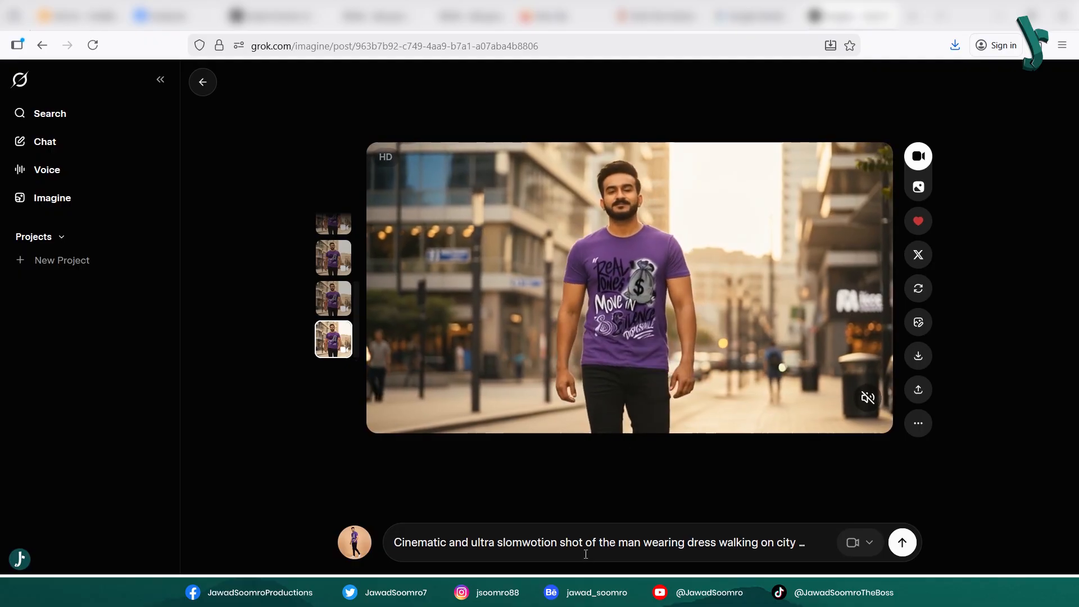
click(466, 470)
key(ctrl+a)
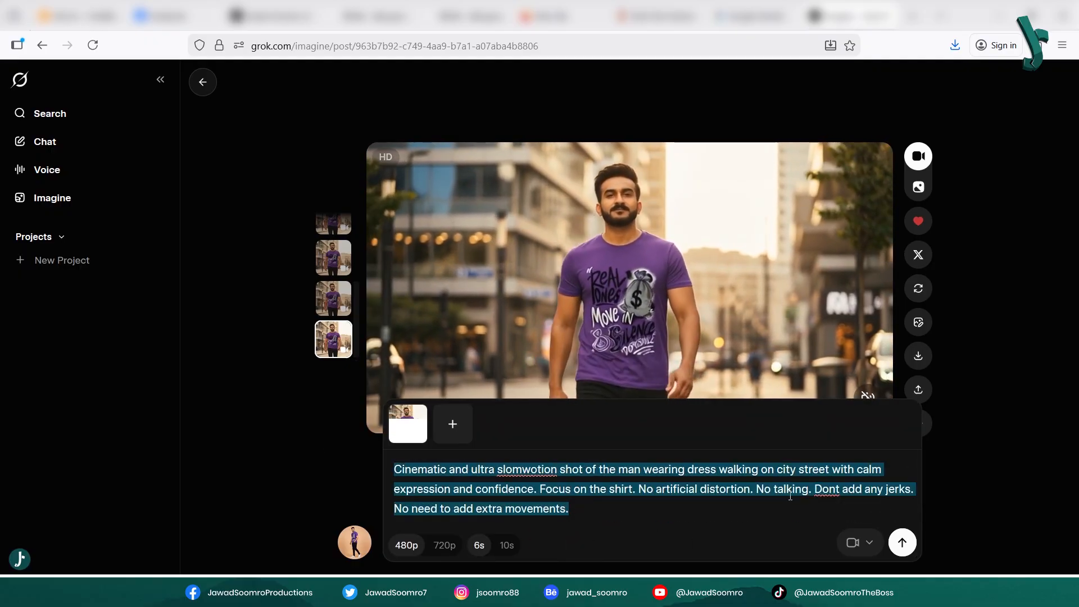
- Open the second-to-last city walking version and examine its prompt, focusing on the "Dont add any jerks" and "extra animations" instructions
click(343, 304)
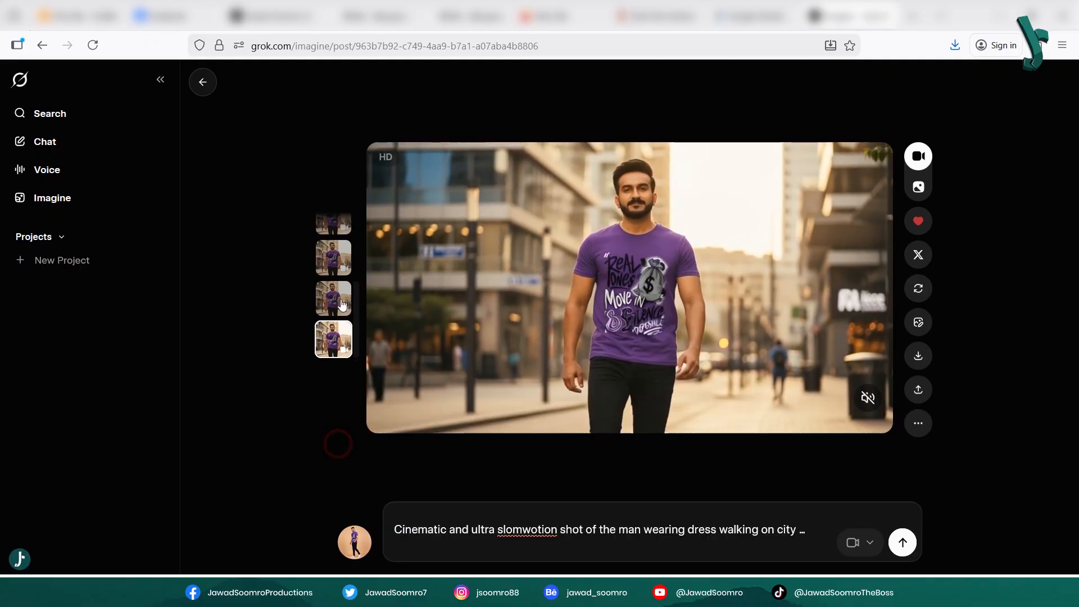
click(343, 304)
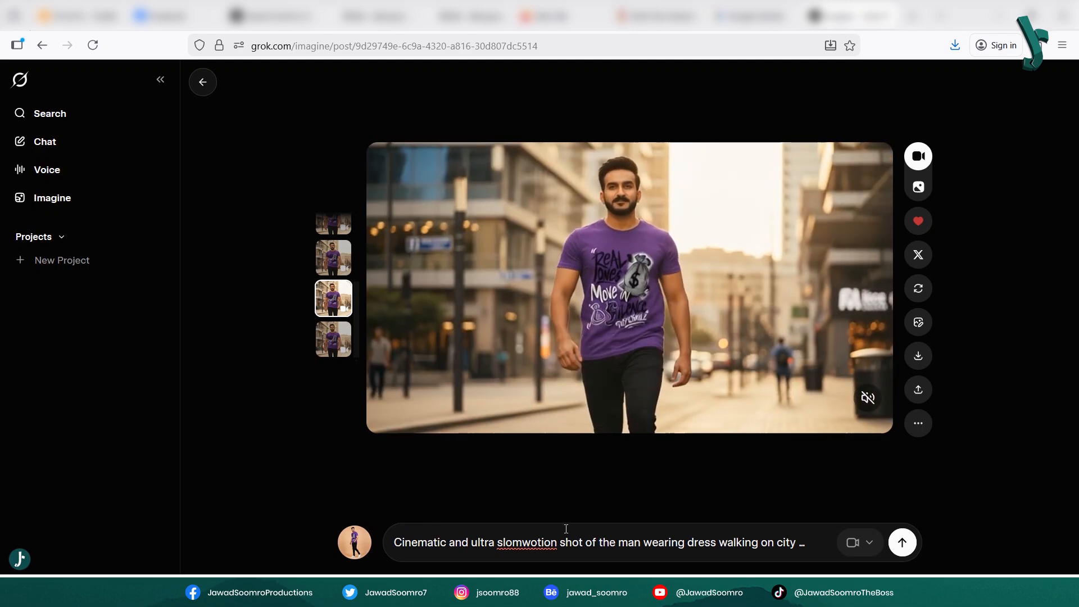
click(565, 534)
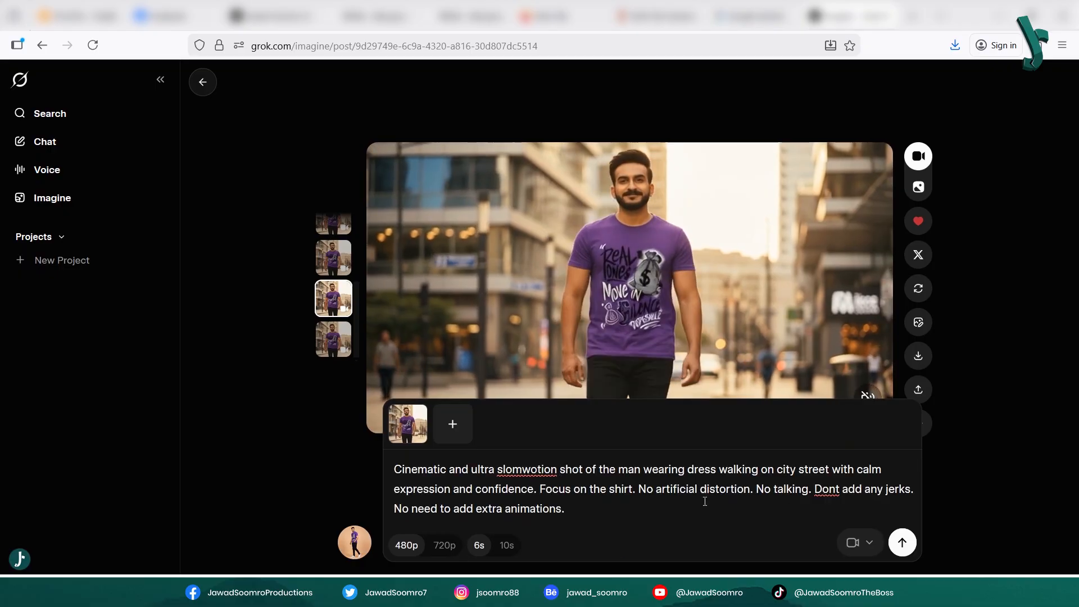
drag(822, 491, 900, 505)
click(826, 491)
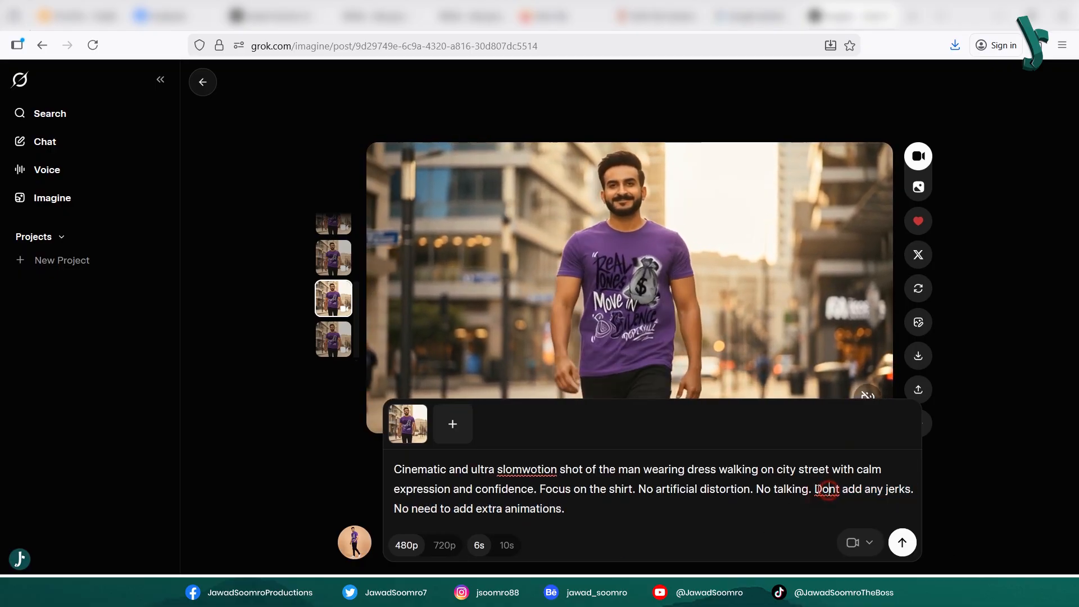
- Review the prompts of the earlier city walking versions and play the first version
click(549, 546)
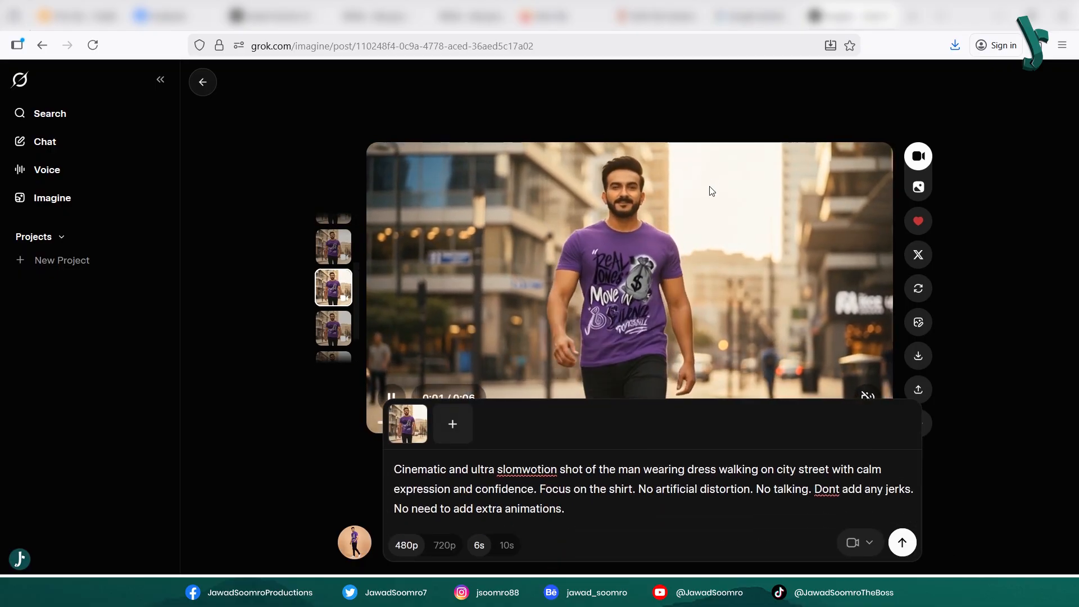
key(ctrl+a)
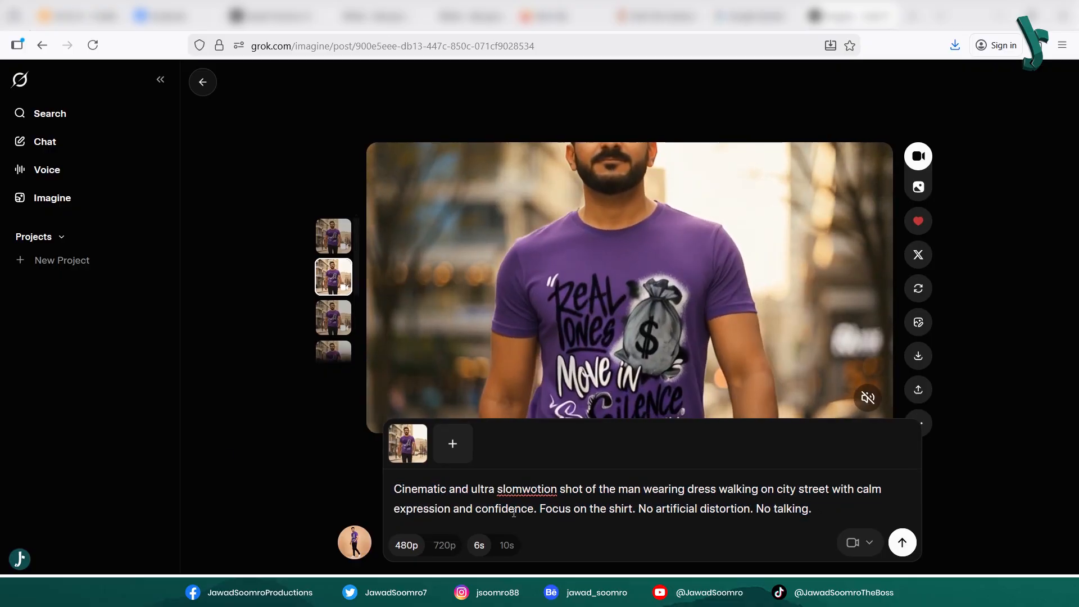
click(1010, 437)
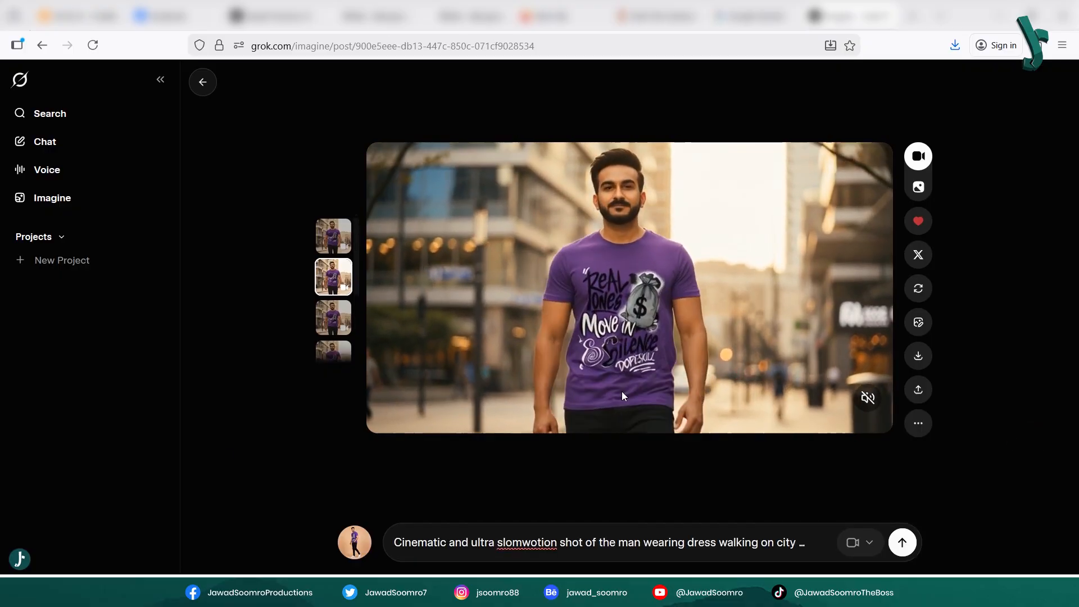
click(334, 238)
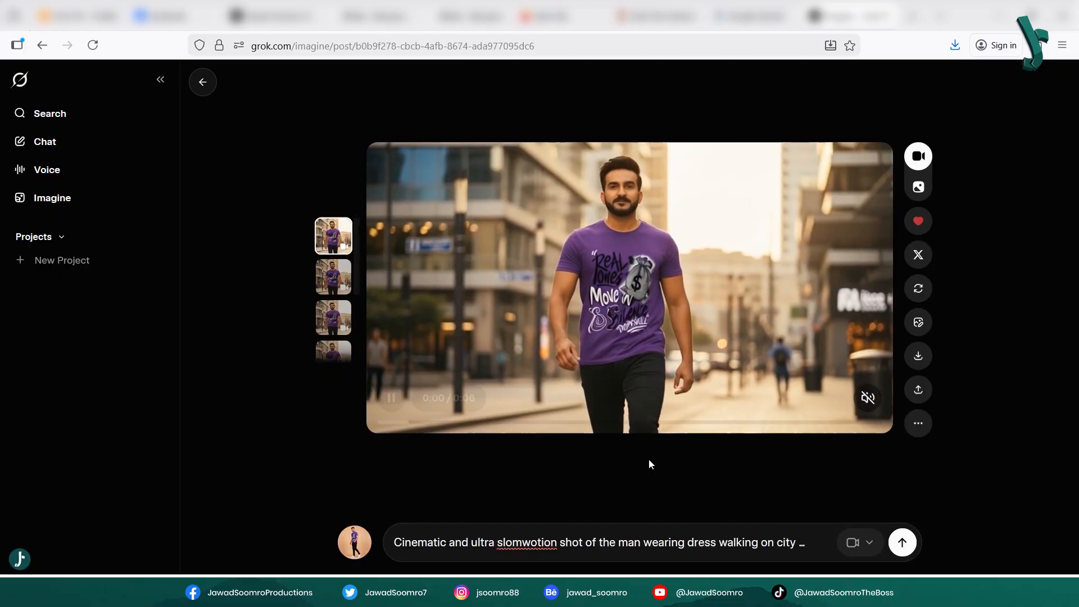
- Return to the saved creations, open the beige-background walking video and highlight its full "Subtle movement. Ultraslowmotion." prompt
click(203, 82)
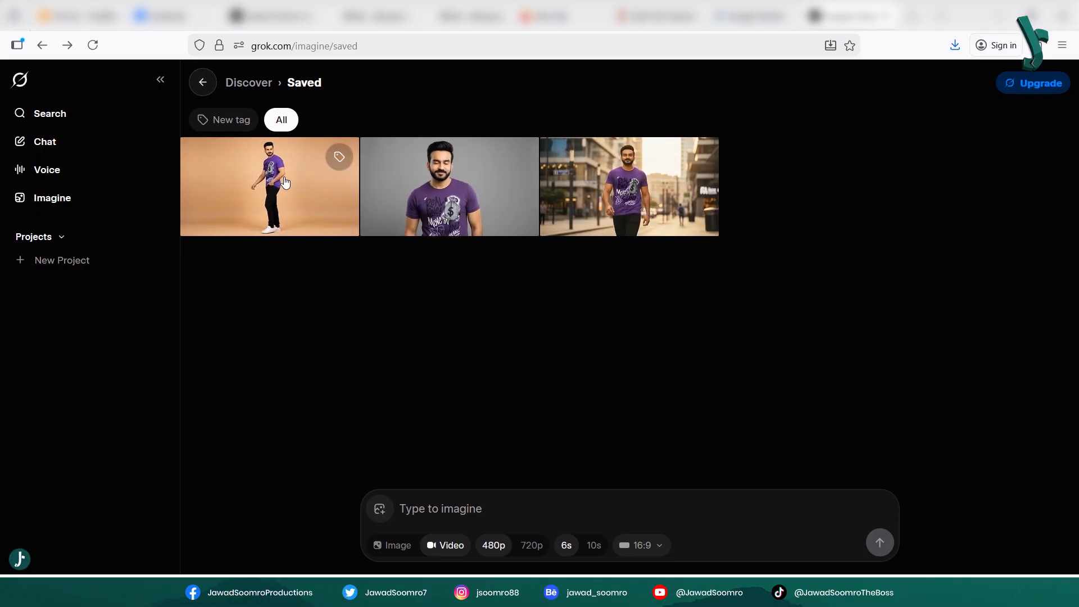
click(284, 177)
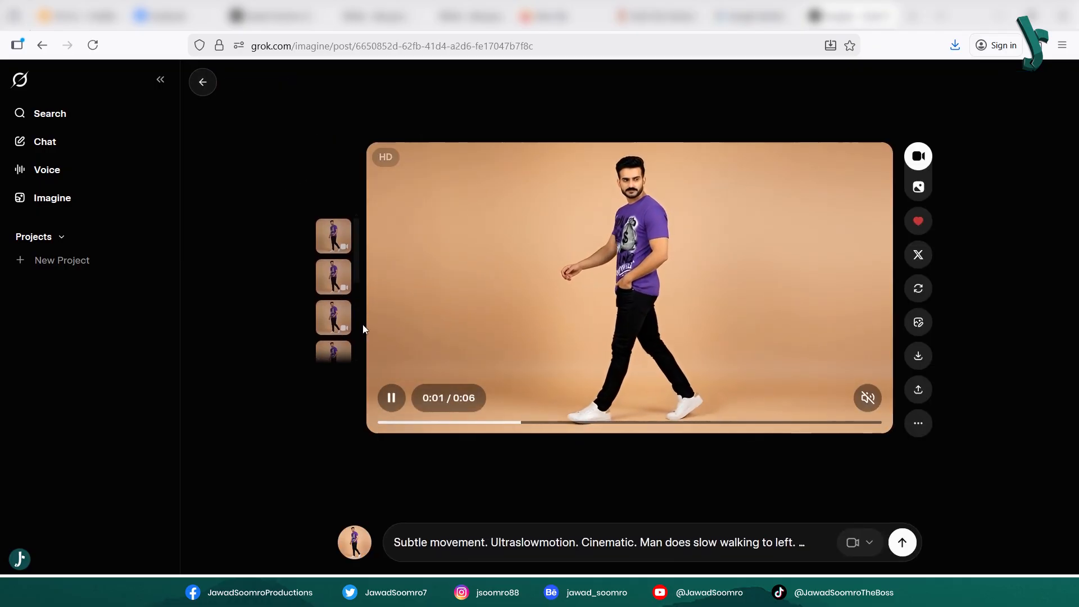
click(690, 540)
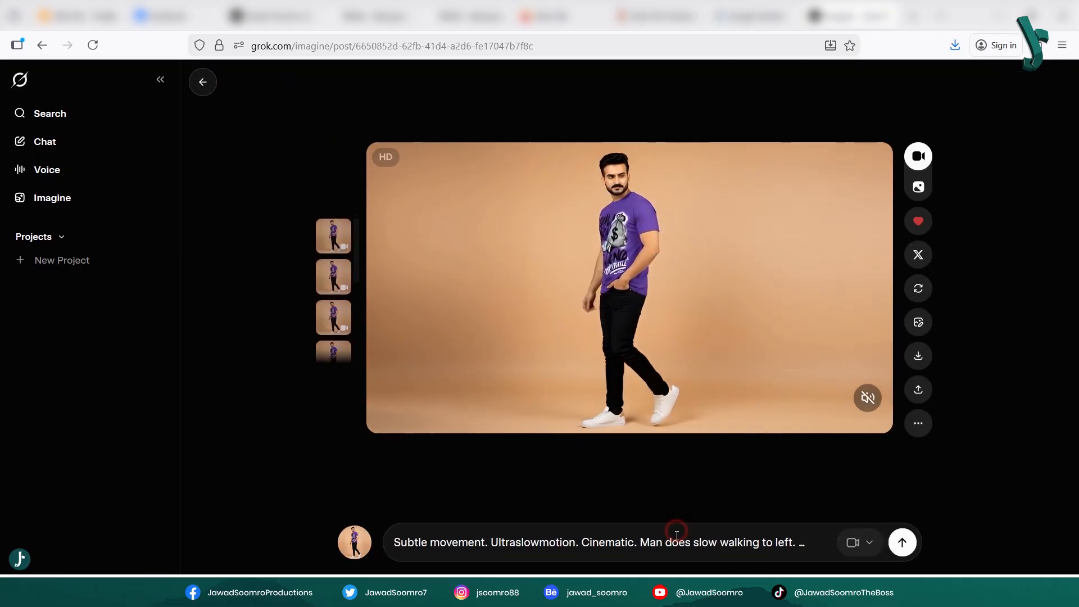
drag(523, 515, 365, 477)
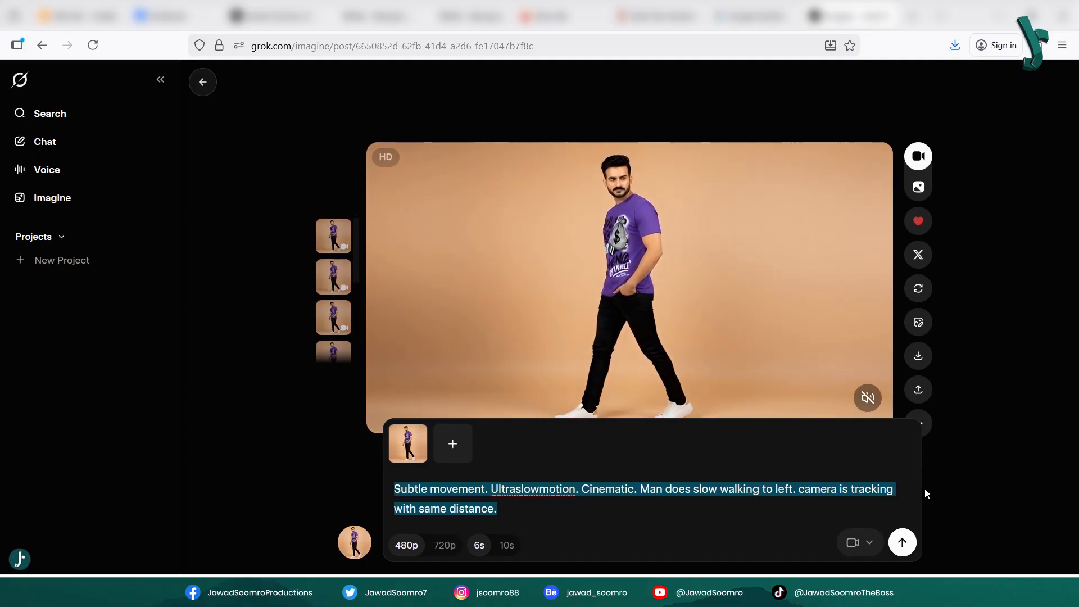
click(970, 378)
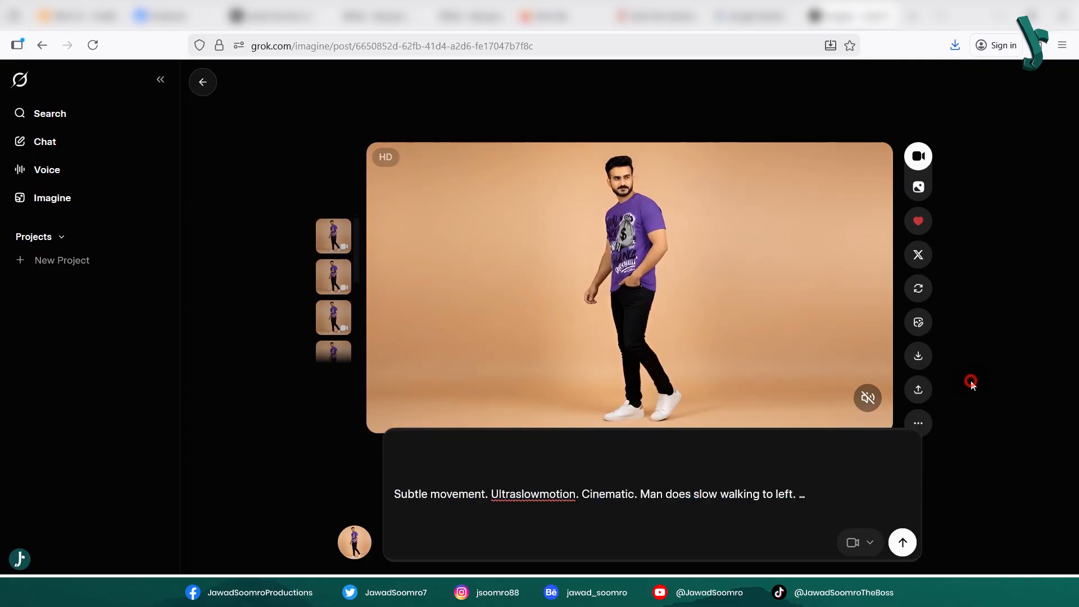
- Play the other versions of the beige-background walking video through to the last one, and return to the saved creations
click(337, 237)
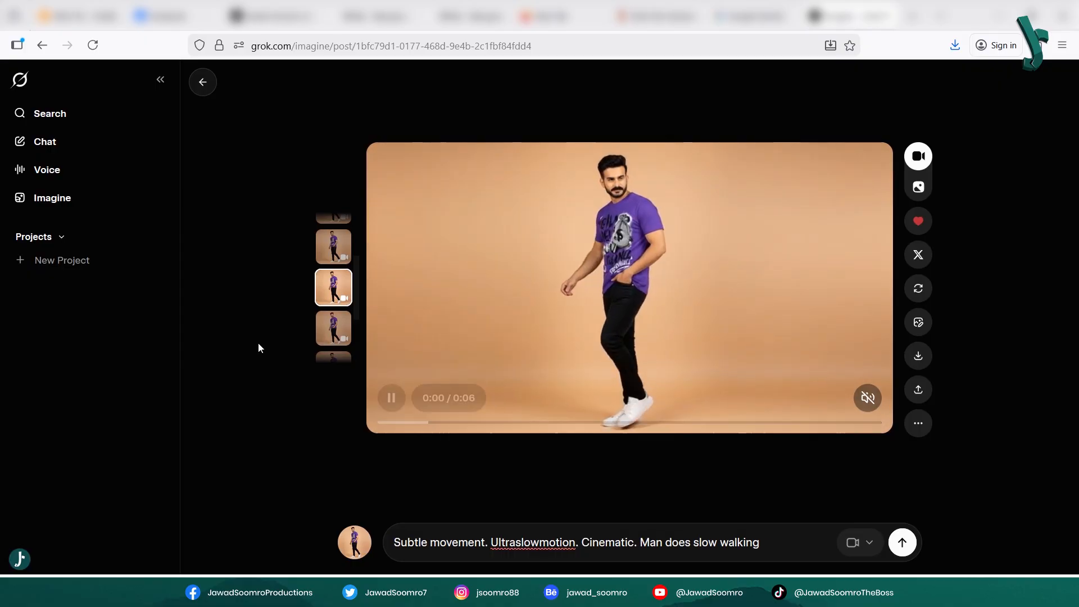
click(329, 335)
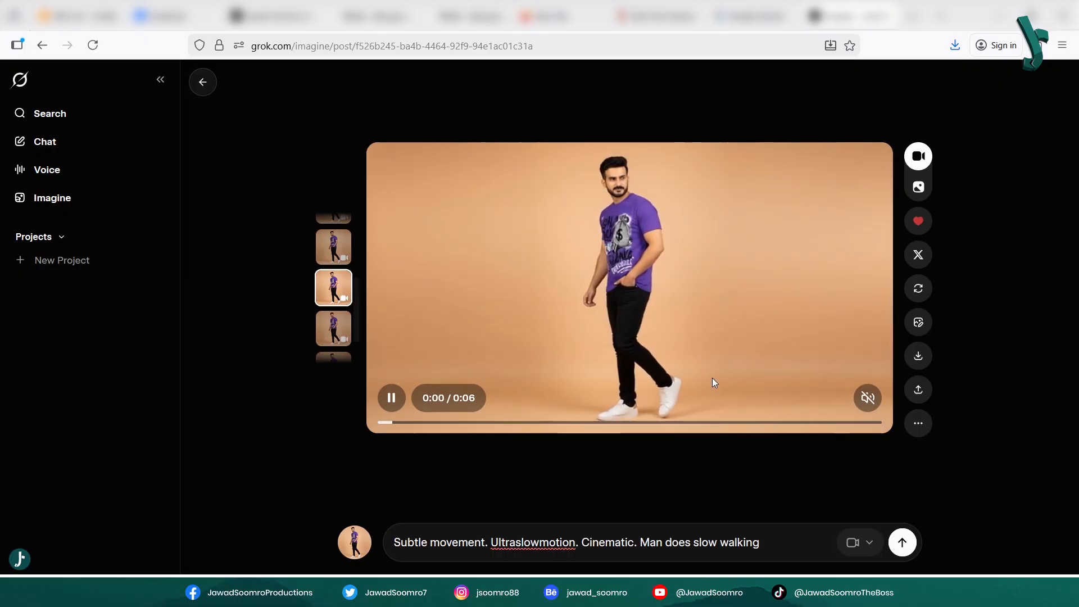
scroll(680, 250, down, 1)
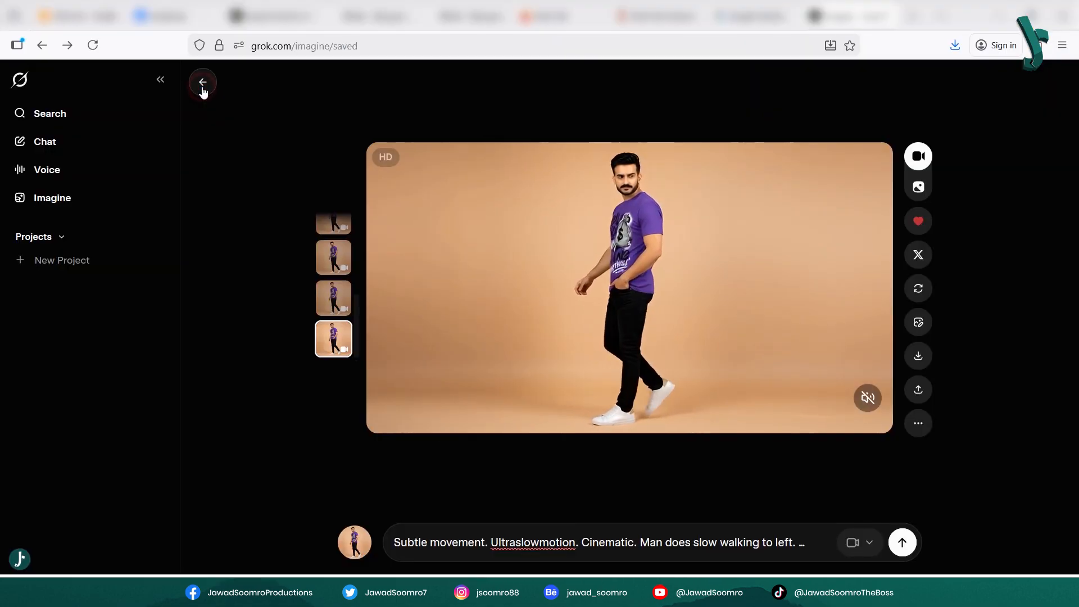
click(203, 84)
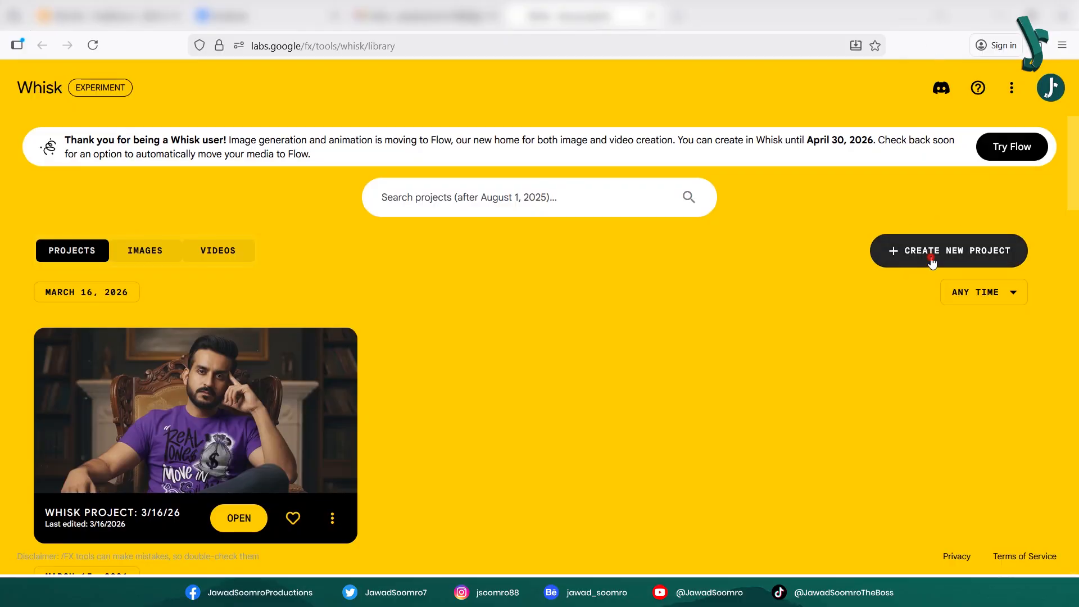
click(932, 263)
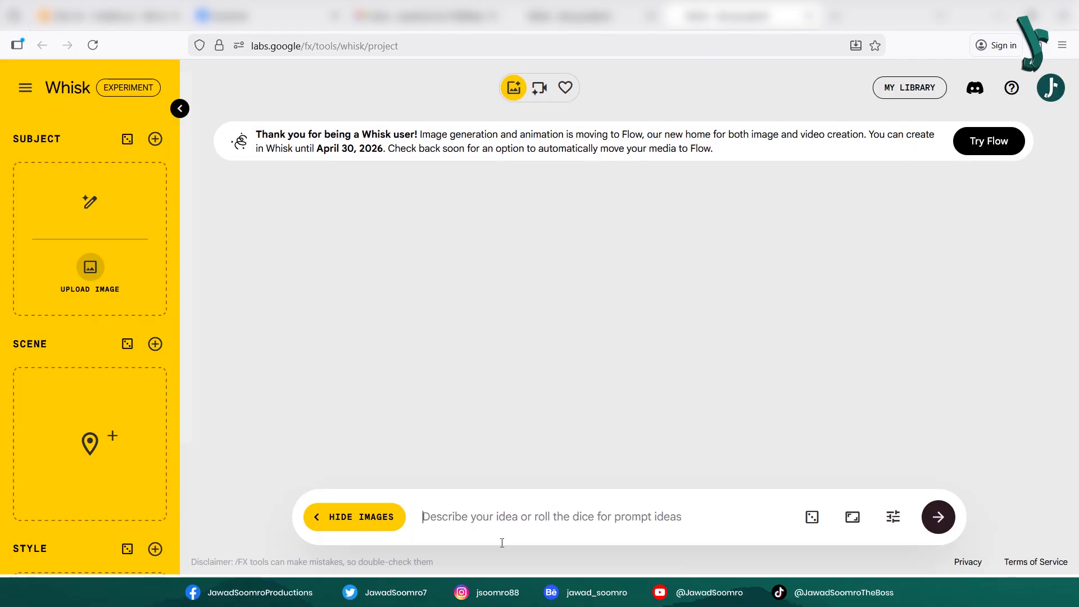
click(68, 268)
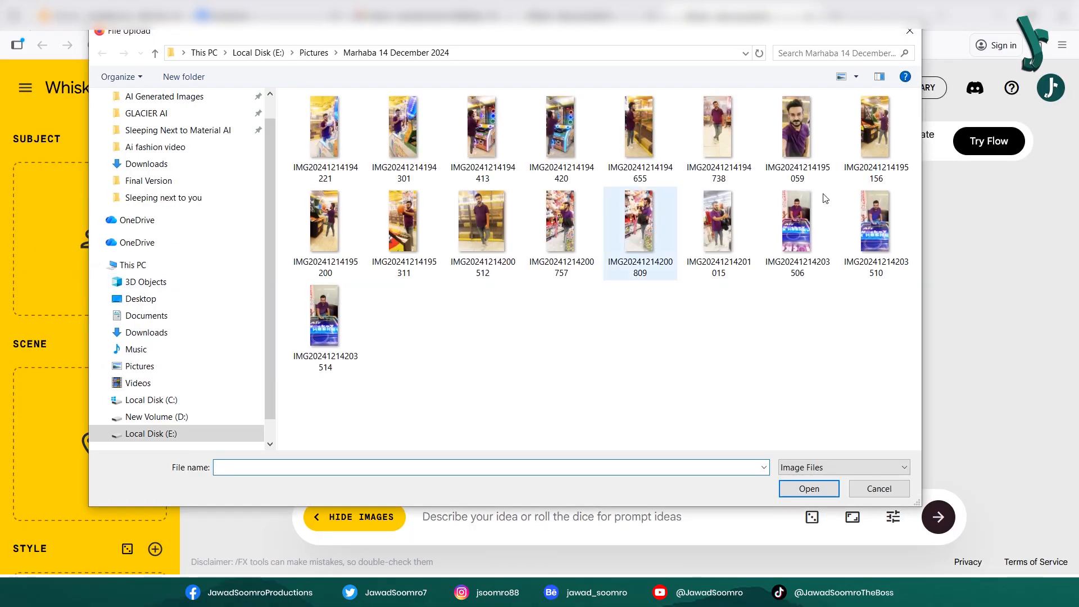
double_click(782, 121)
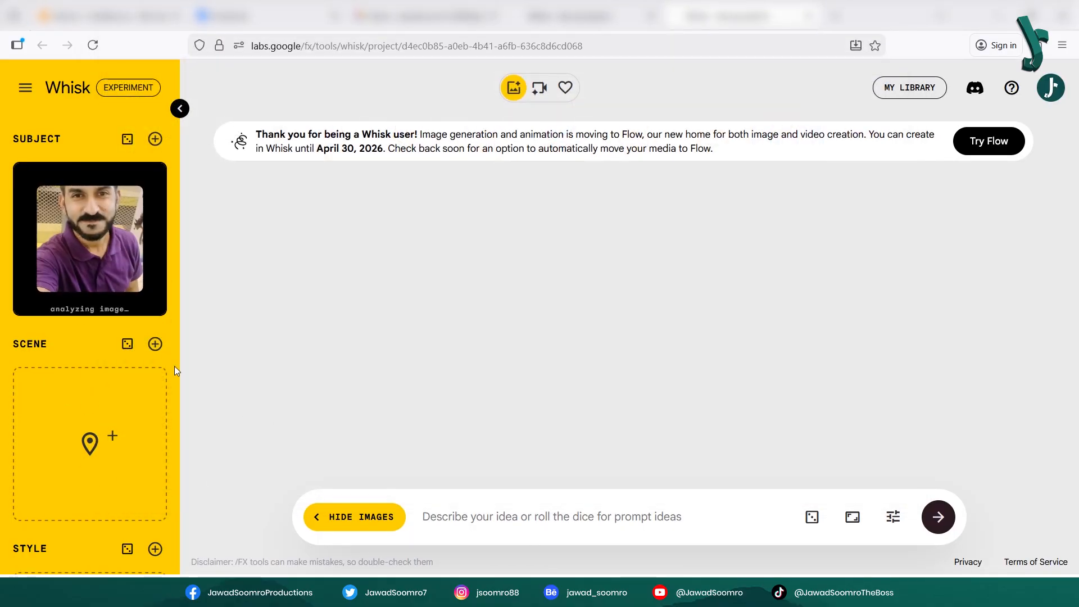
click(96, 344)
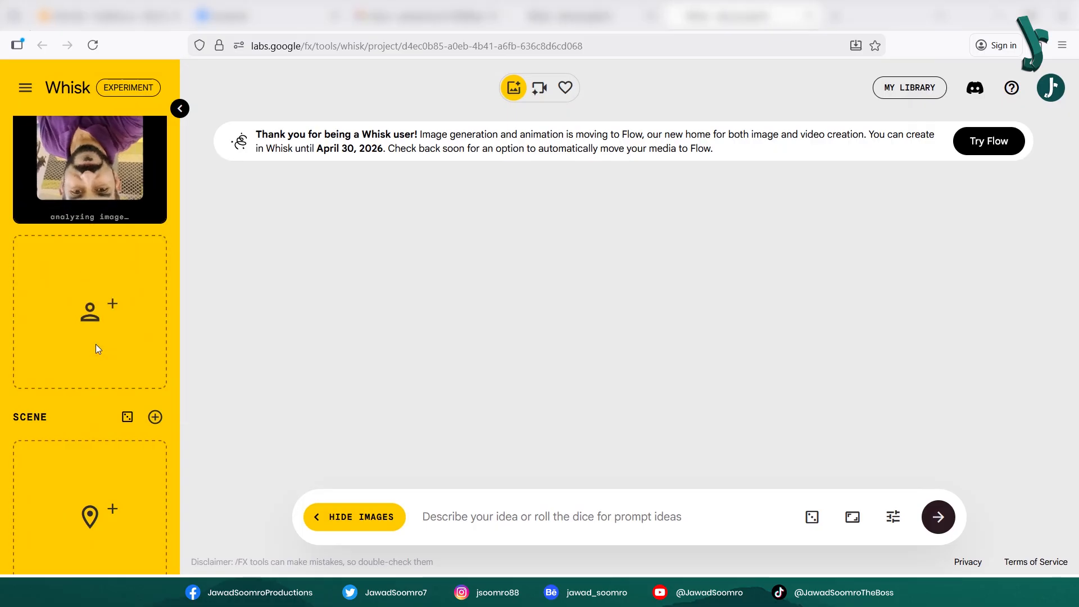
double_click(326, 265)
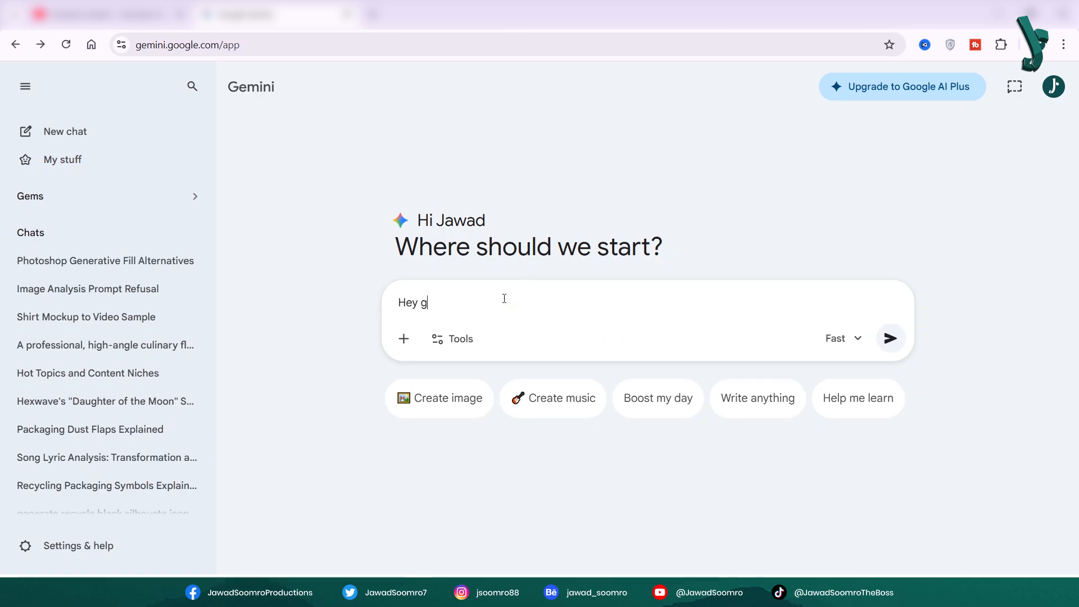
- Ask Gemini to write 3 fashion photography prompts for Whisk that make the uploaded face character wear the shirt mockup
text(i)
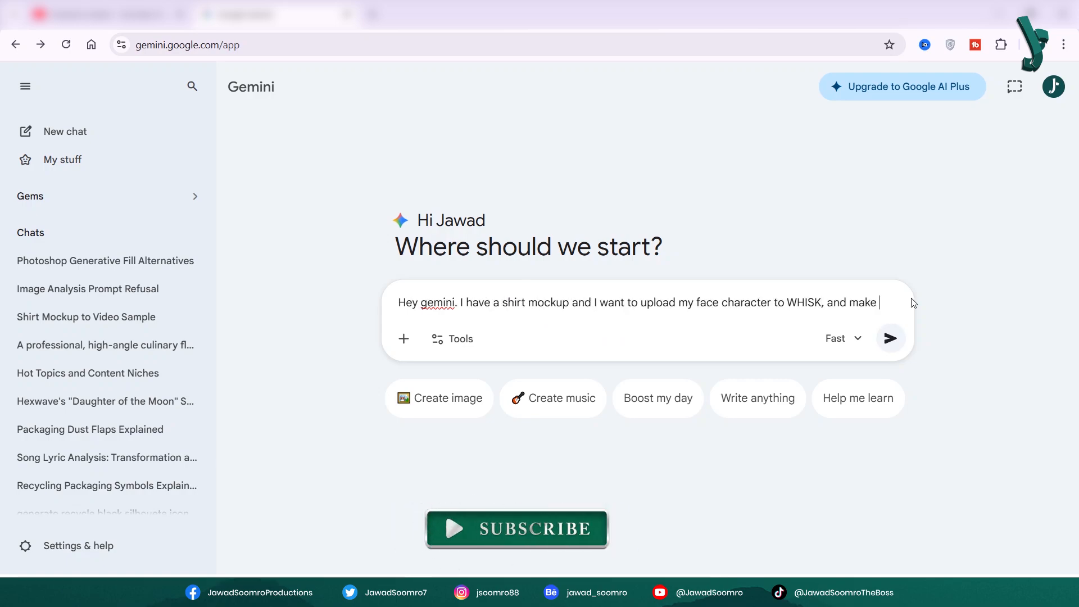
text(the character wear that shirt. Write me 3)
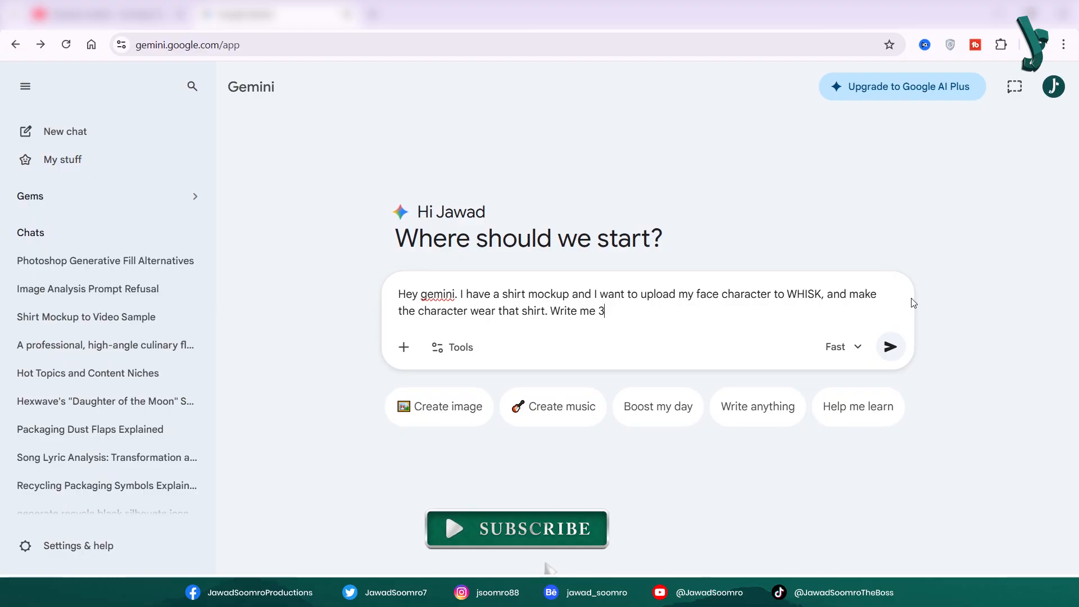
text(n photography.)
key(Return)
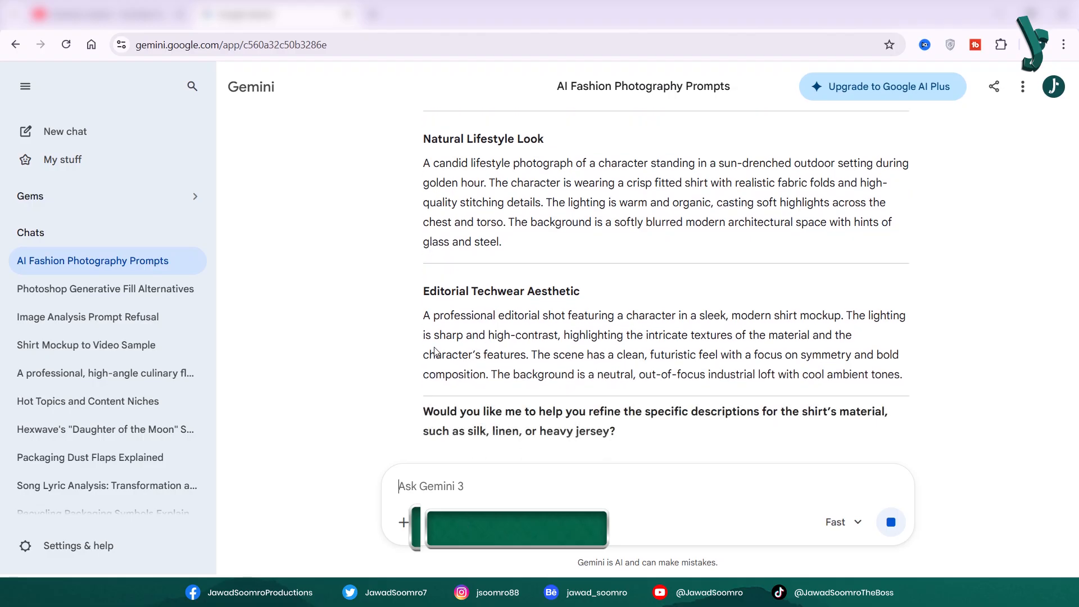
- Copy Gemini's Urban Studio Portrait prompt into the Whisk project's prompt
scroll(434, 353, up, 4)
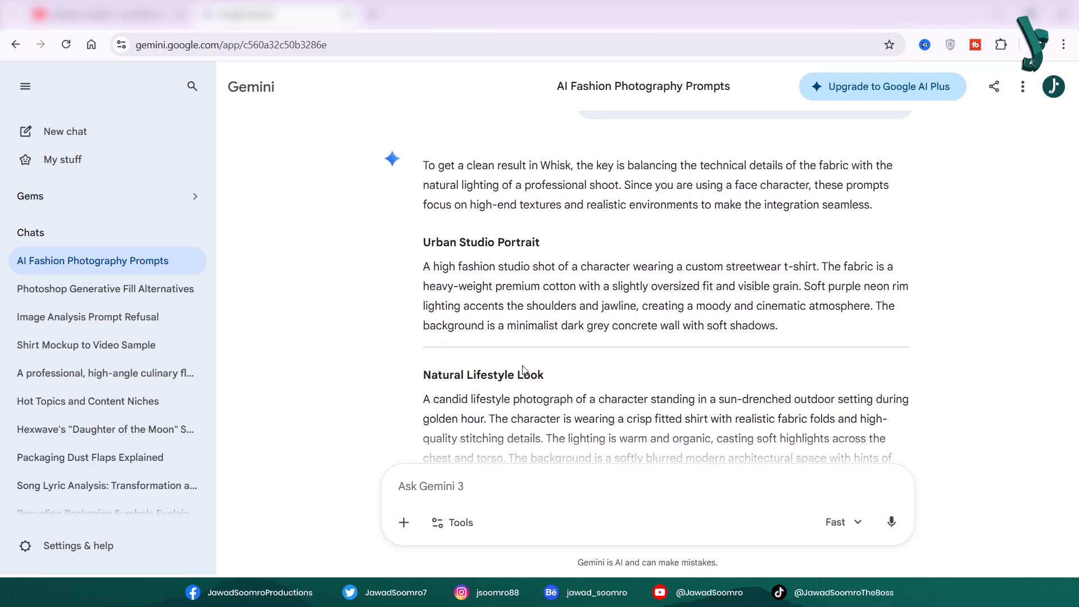
drag(425, 264, 816, 327)
right_click(554, 285)
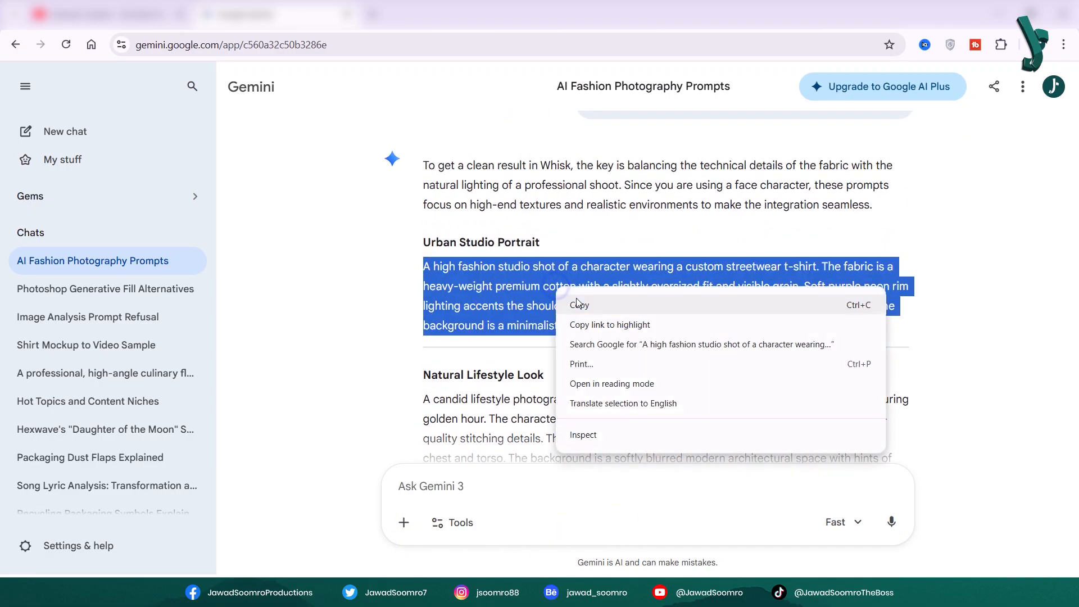
click(579, 309)
click(464, 518)
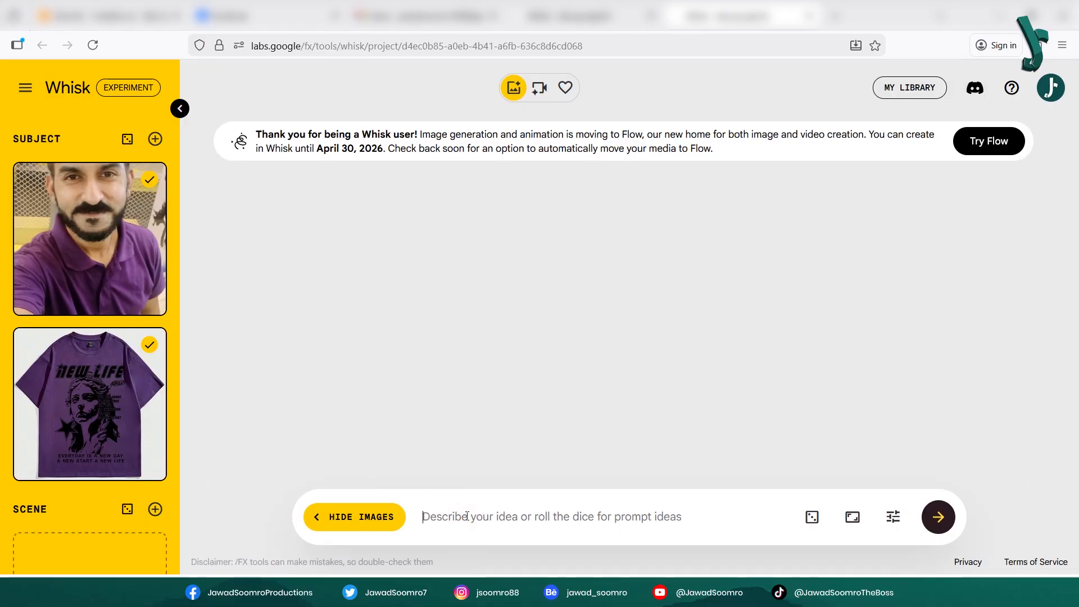
key(ctrl+v)
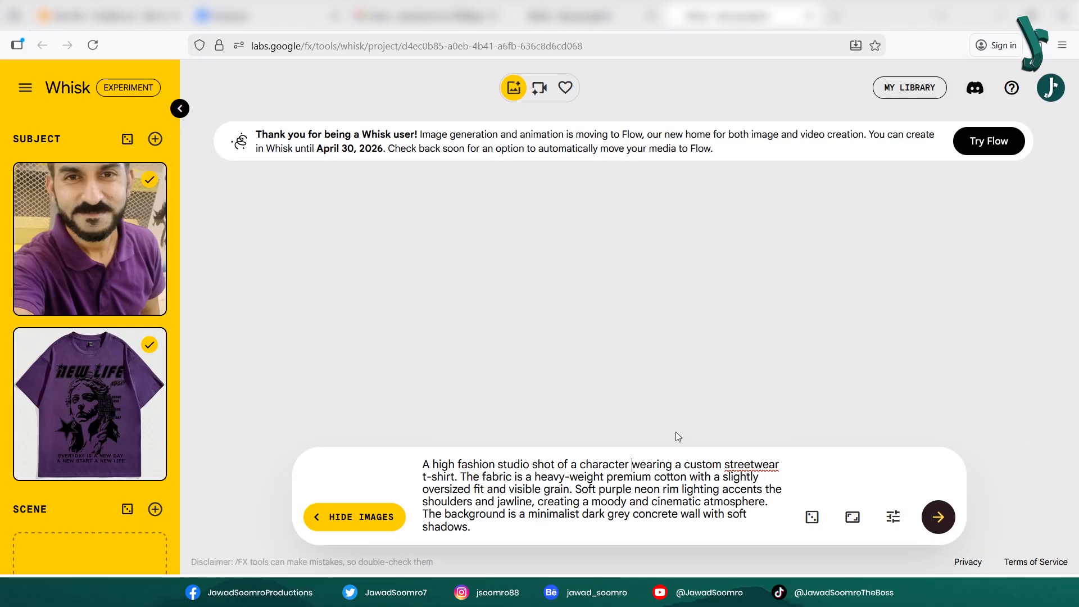
- Add "(reference model, don't change the facial features)", reword to "shirt (reference image)" and "slim-fit", and generate the studio images
text((reference model, don't change the facial w)
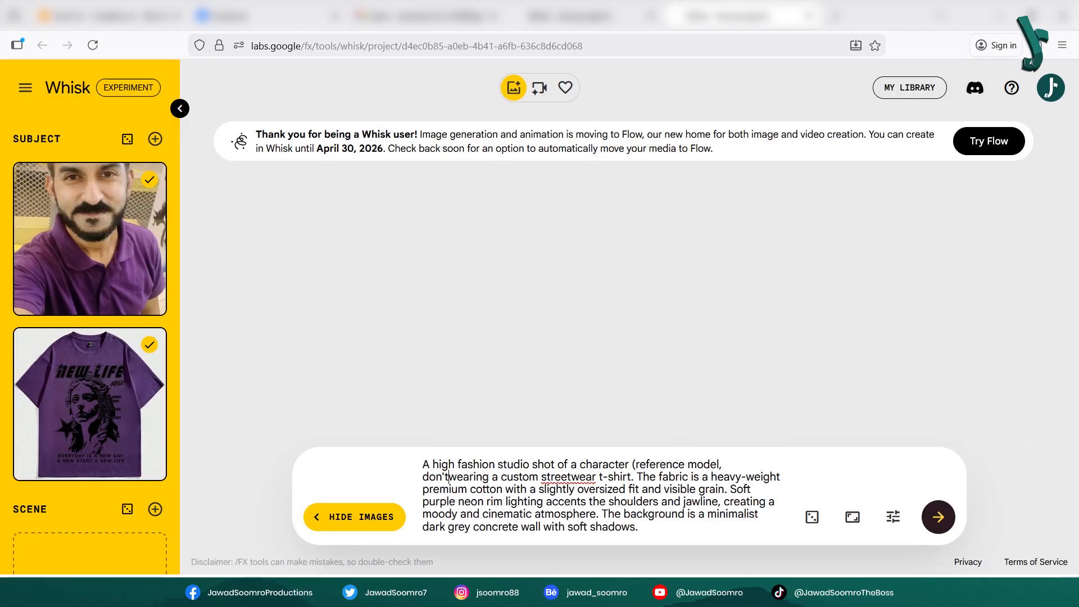
key(BackSpace)
text(featurea)
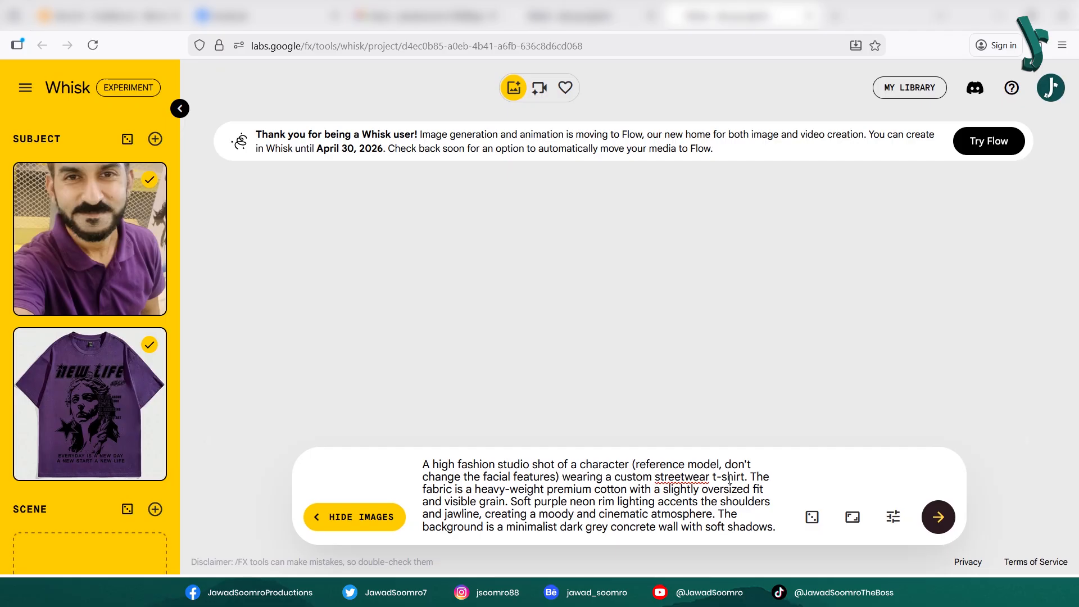
drag(746, 477, 615, 476)
text(shirt (reference image))
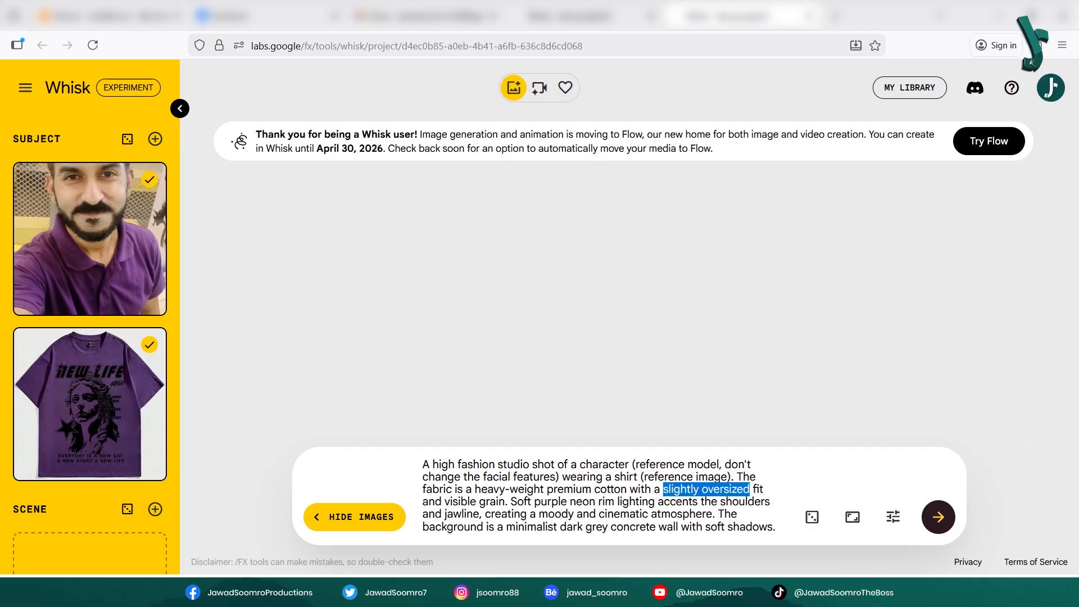
text(sli)
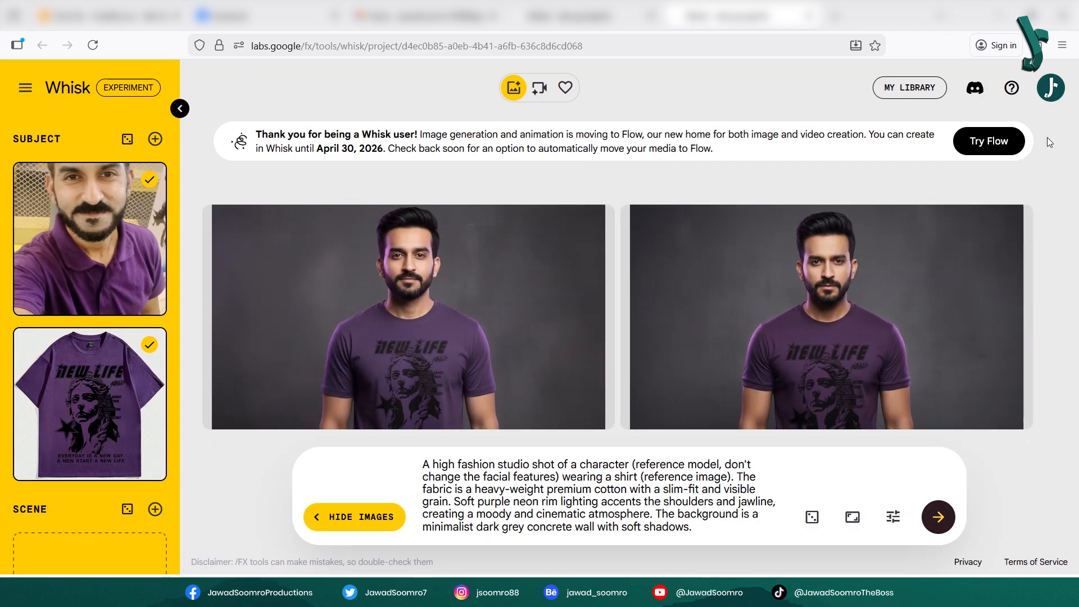
mouse_move(938, 213)
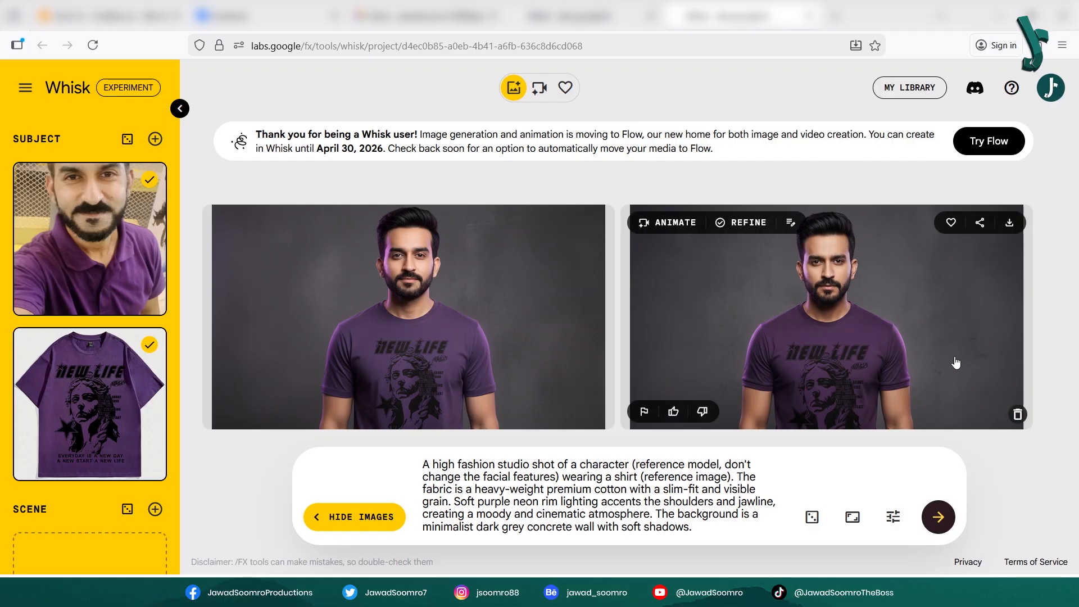
mouse_move(549, 373)
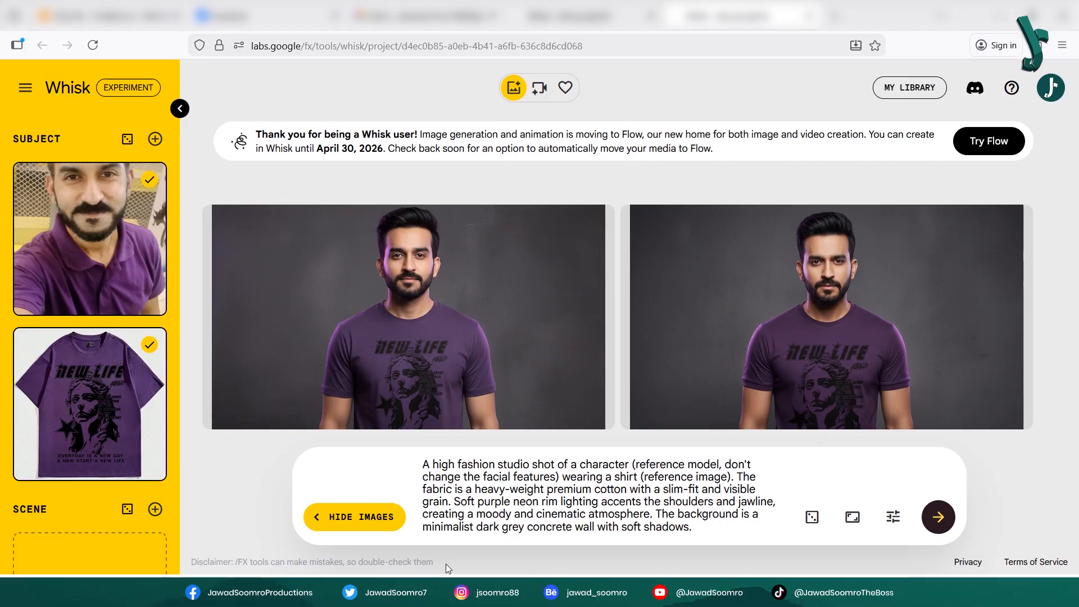
- Copy Gemini's Natural Lifestyle Look prompt and replace the whole Whisk prompt with it
click(447, 591)
scroll(513, 364, down, 1)
scroll(512, 364, down, 2)
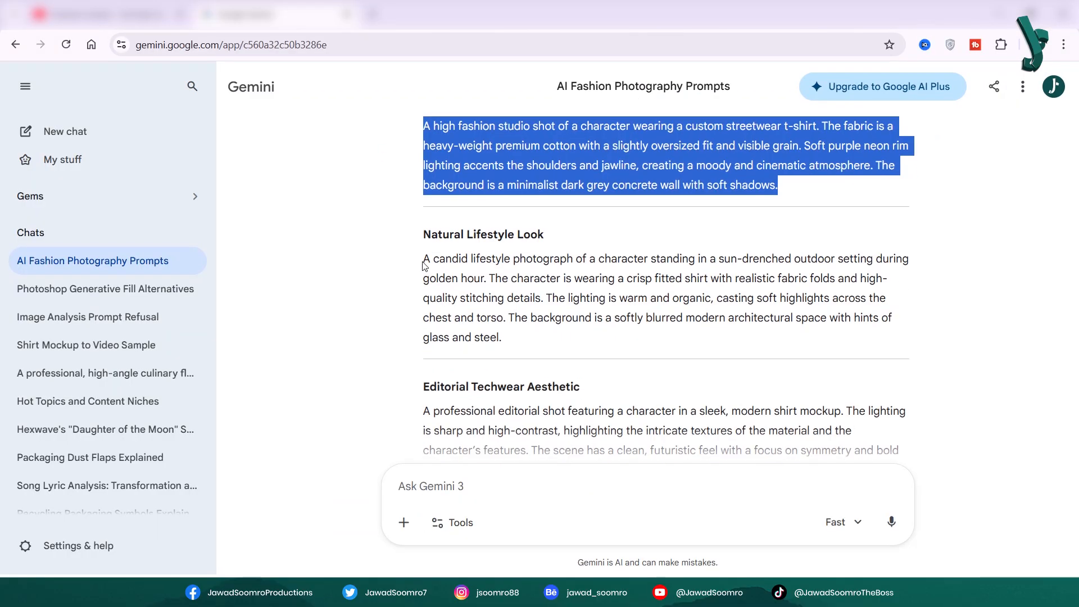
drag(424, 263, 506, 344)
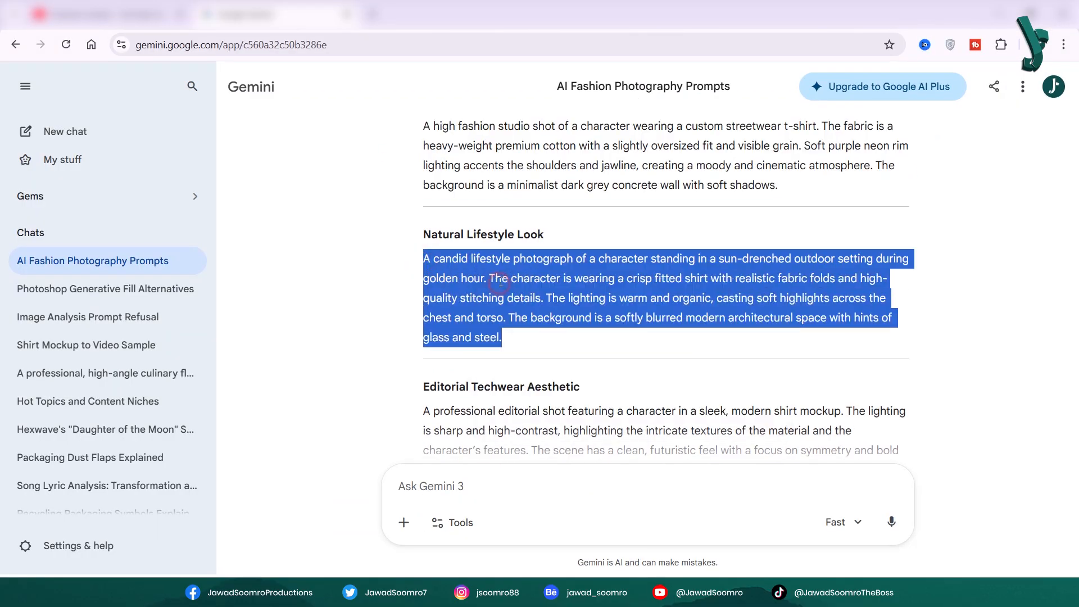
click(478, 591)
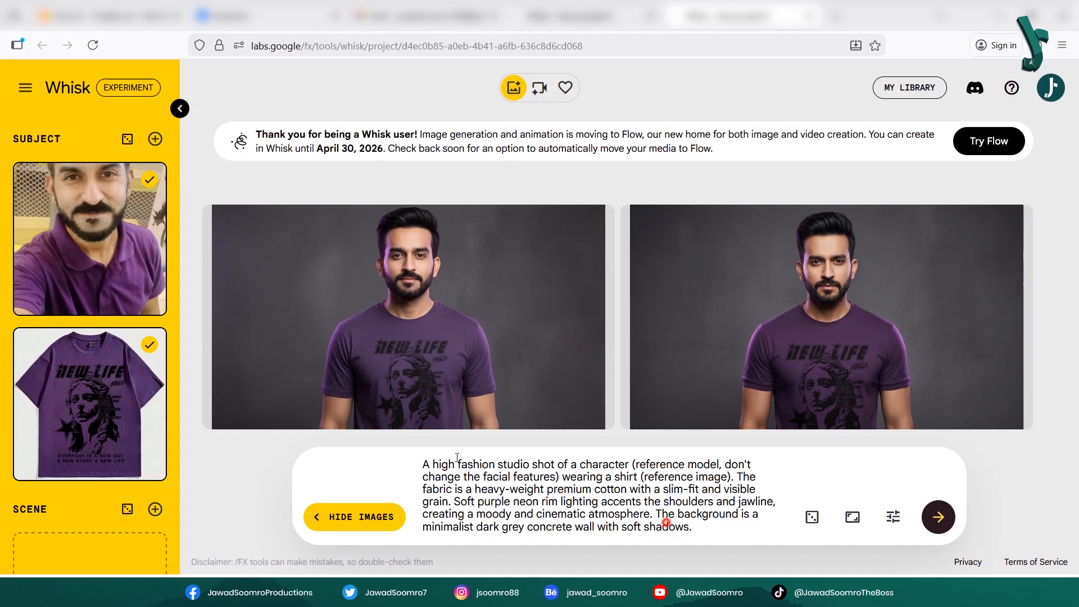
key(ctrl+a)
key(ctrl+v)
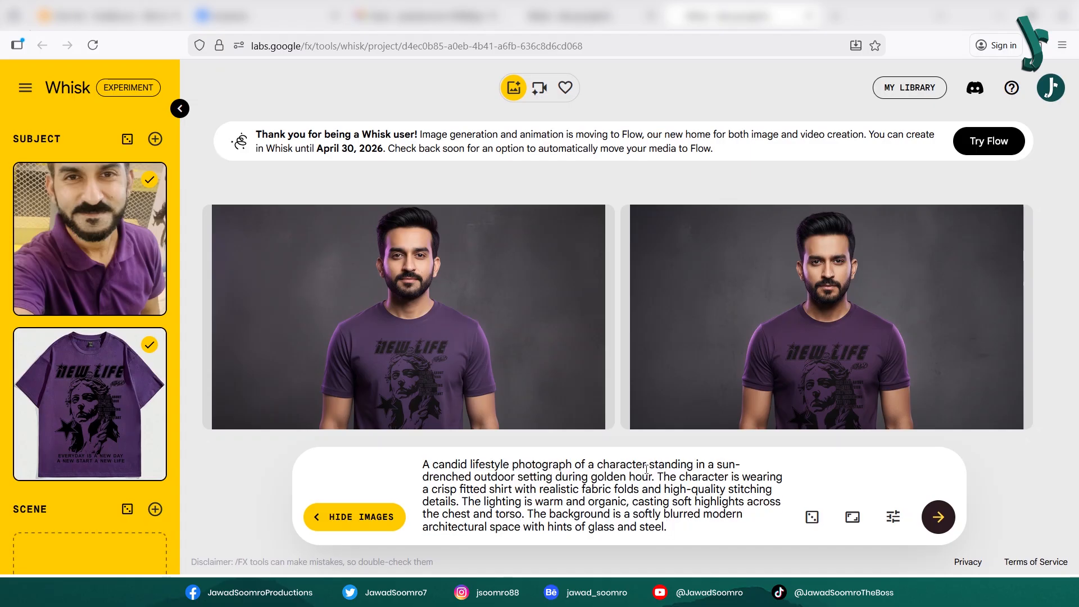
- Add "(reference model, dont change the facial features)" after "character", reword to "slim-fitted shirt (reference image)", generate the outdoor images and review them
text((referen ce model,)
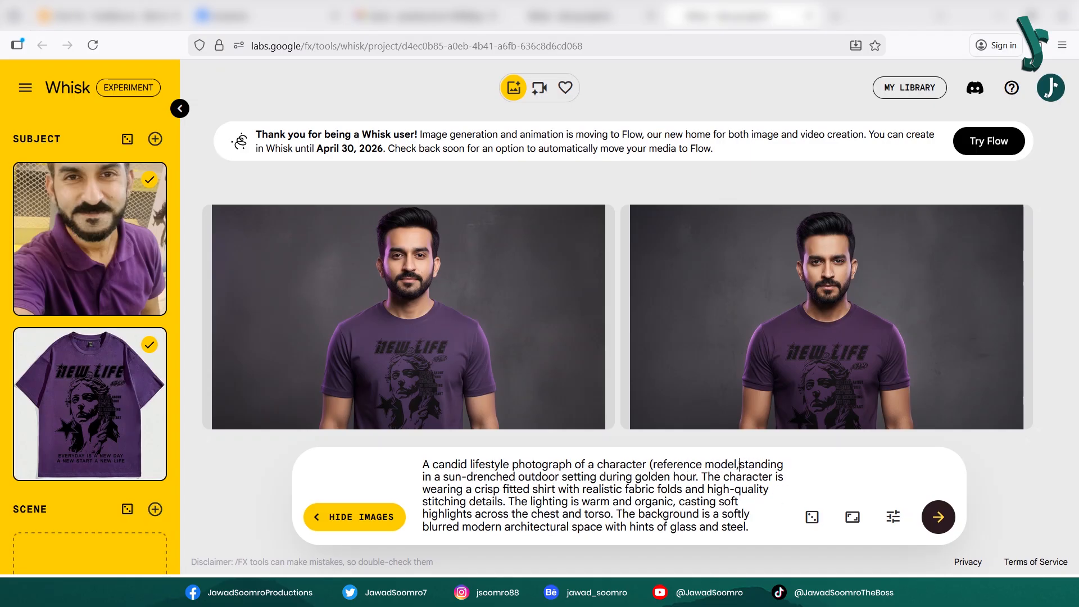
text( dont change the facial features))
drag(662, 477, 716, 476)
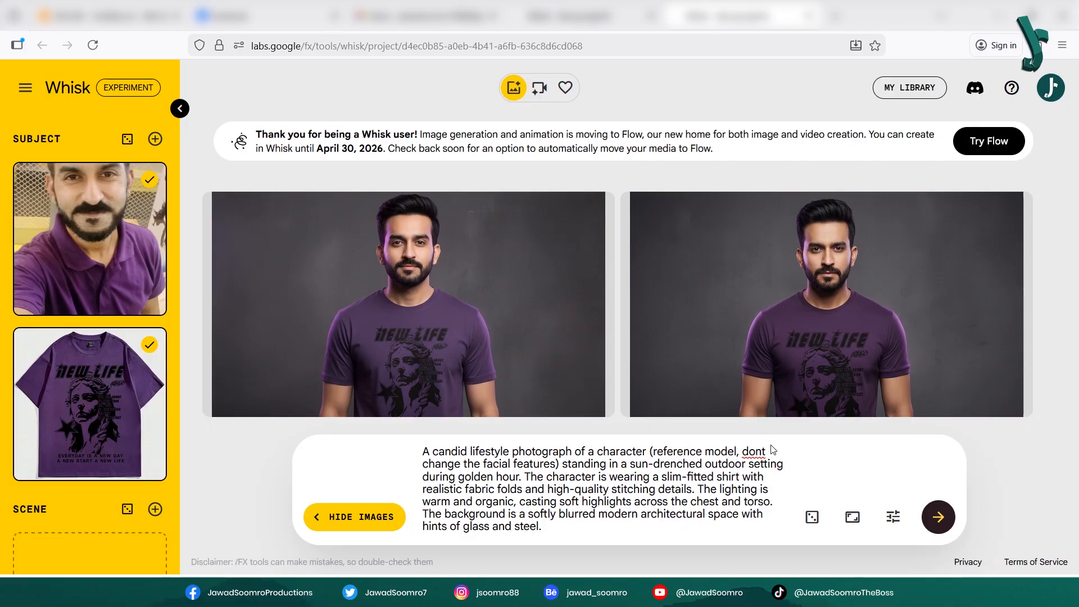
text(eference image))
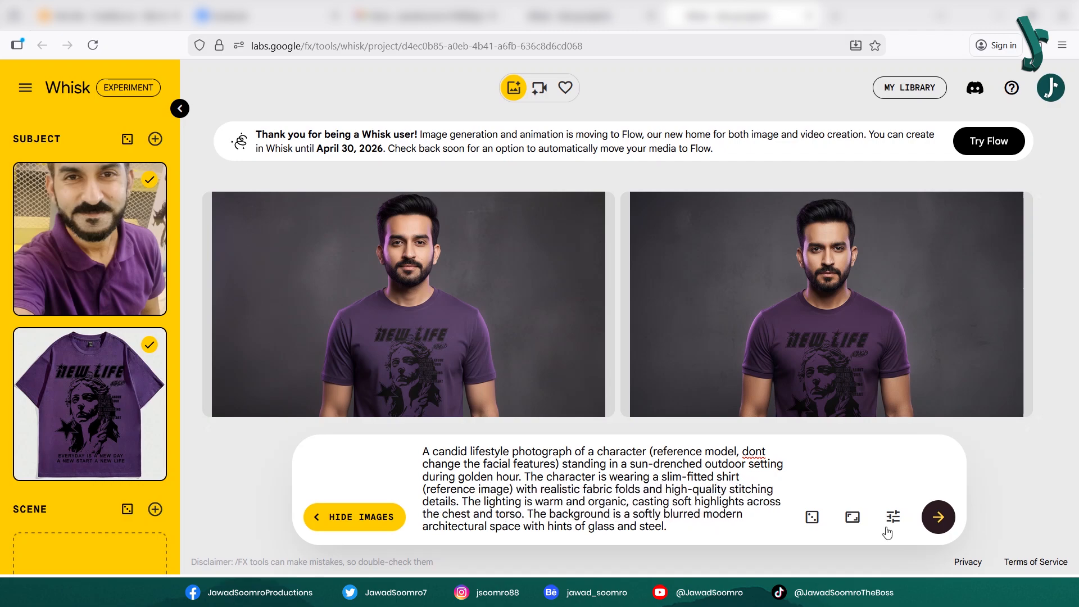
click(951, 523)
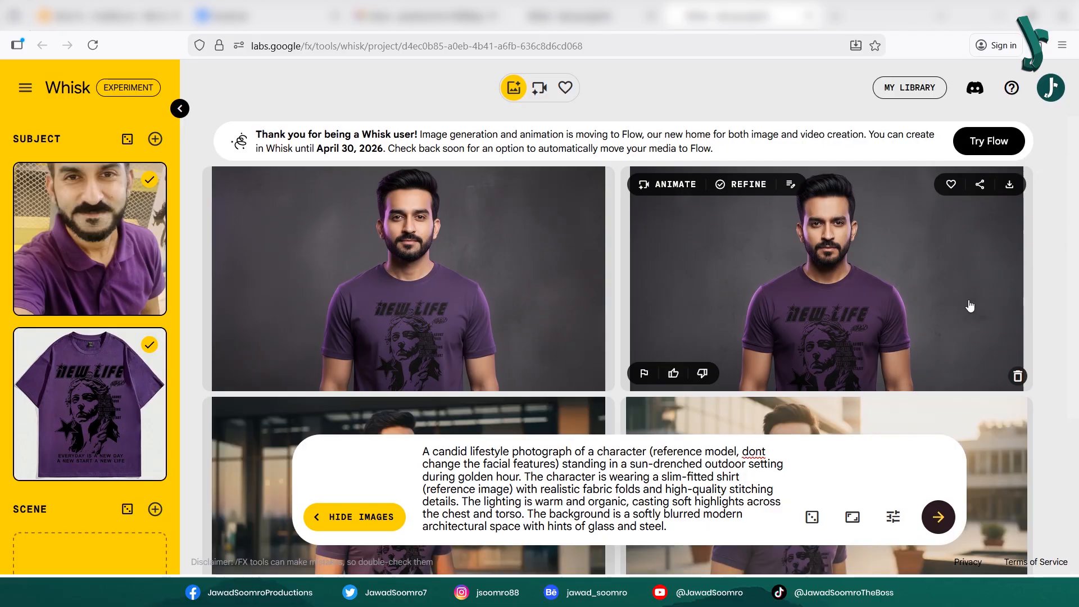
scroll(970, 306, down, 3)
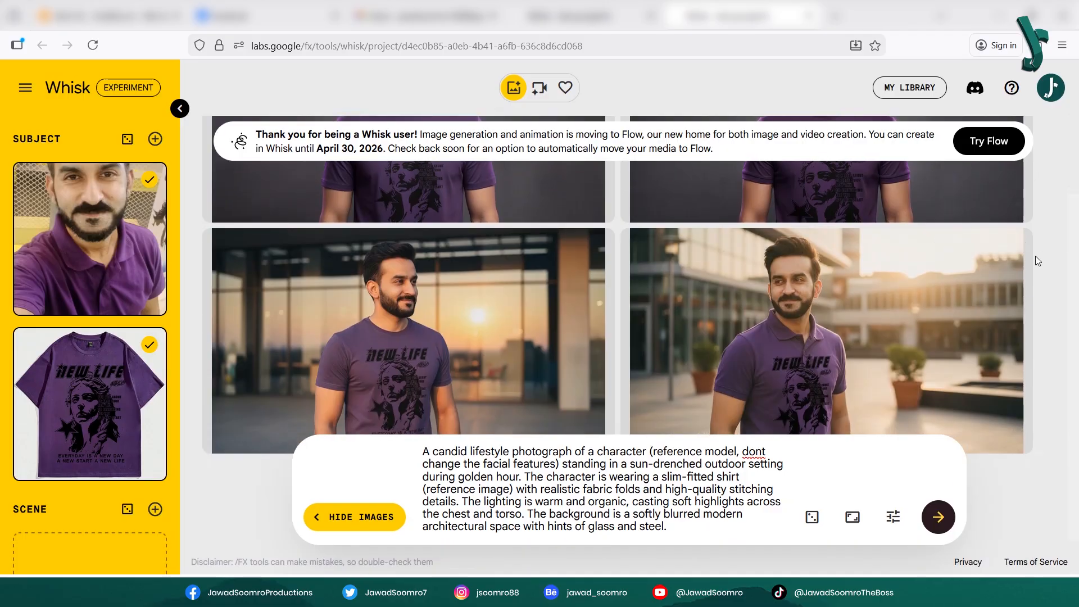
mouse_move(1034, 265)
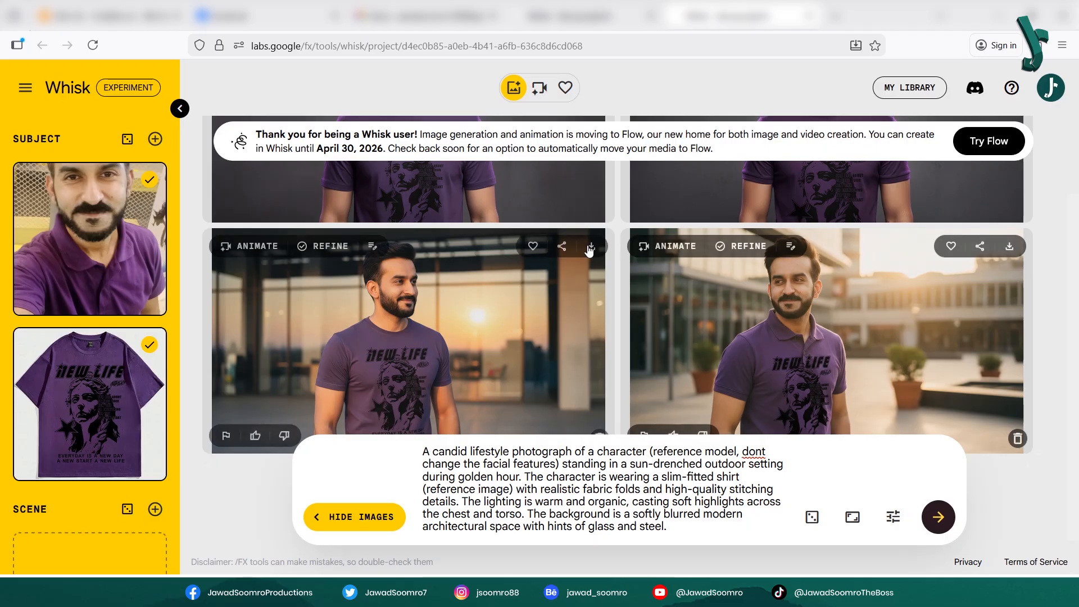
mouse_move(375, 305)
scroll(375, 304, down, 1)
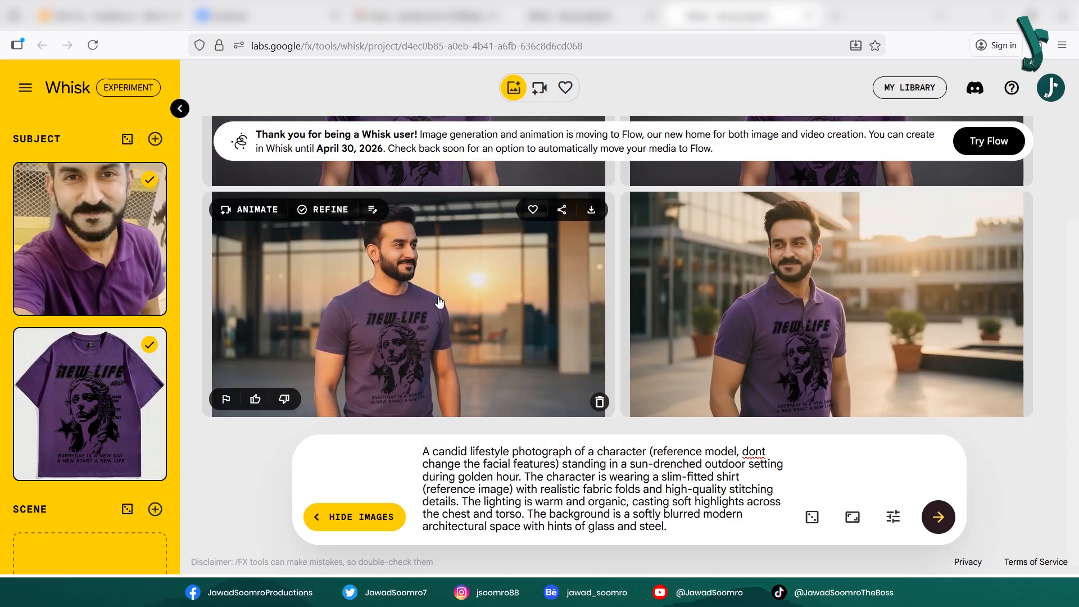
mouse_move(777, 359)
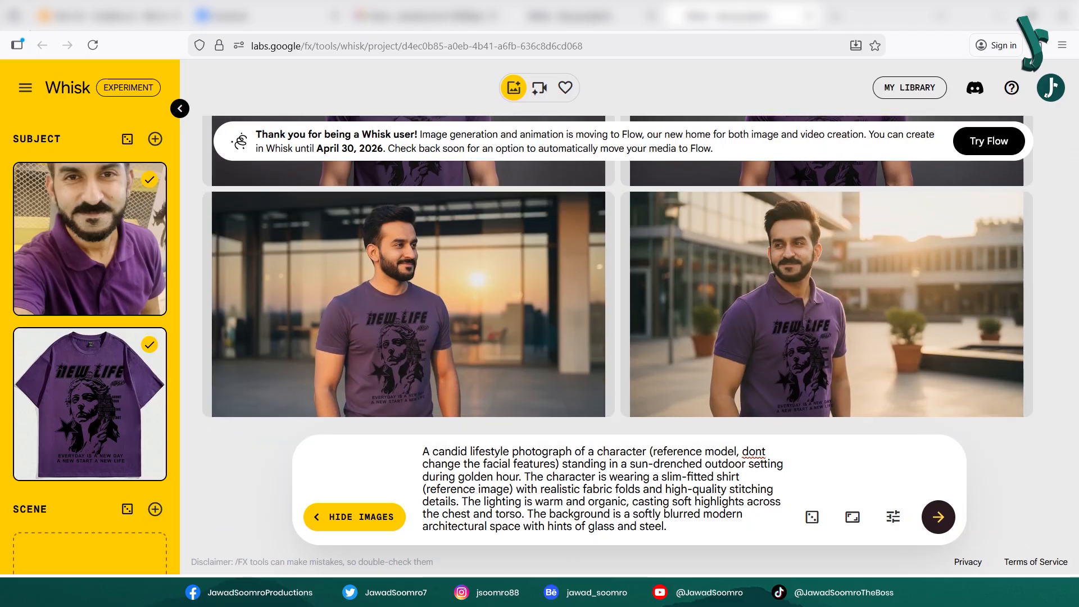
- Copy Gemini's Editorial Techwear Aesthetic prompt and replace the whole Whisk prompt with it
click(463, 593)
scroll(413, 290, down, 2)
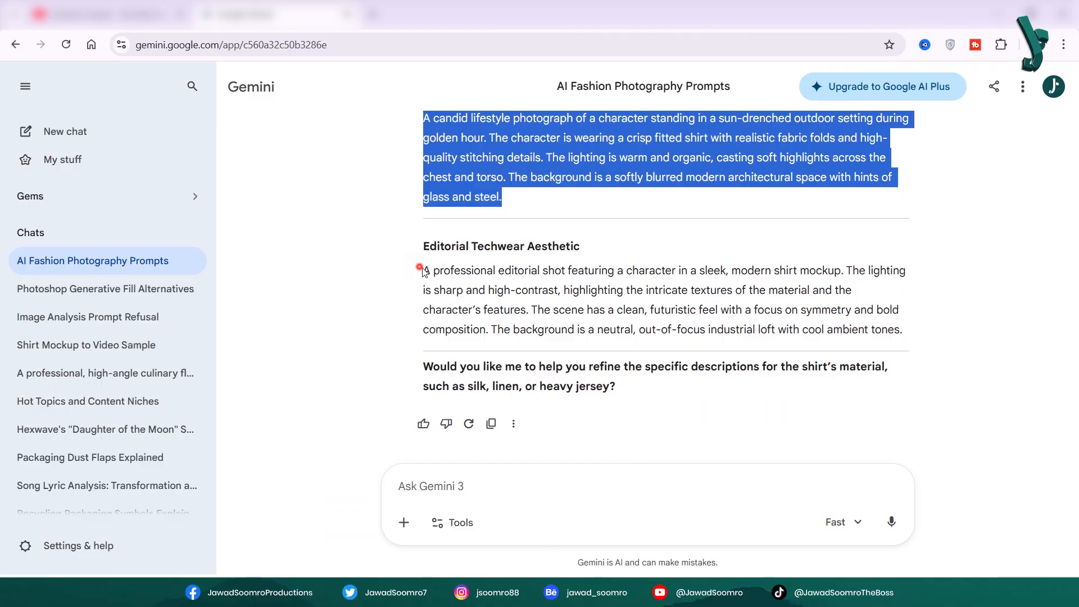
drag(423, 272, 899, 335)
right_click(541, 287)
click(565, 300)
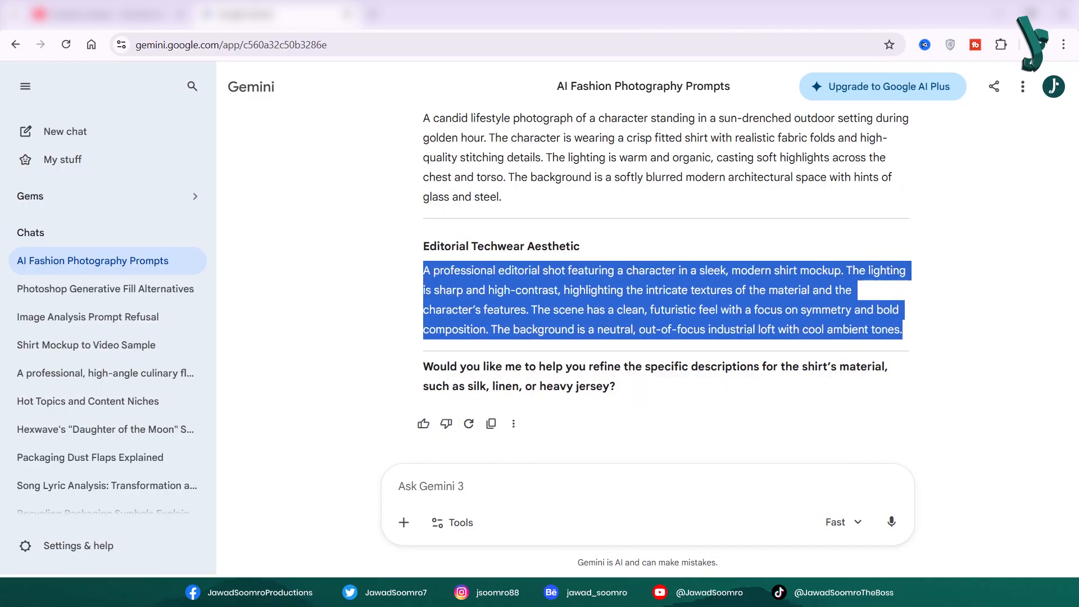
key(alt+Tab)
drag(671, 532, 265, 453)
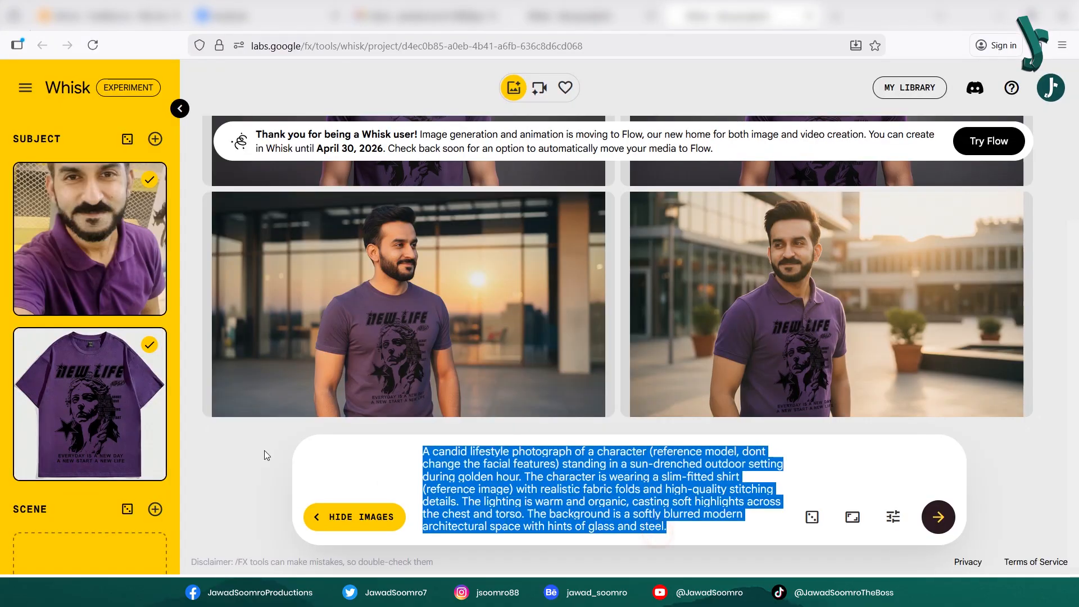
key(ctrl+v)
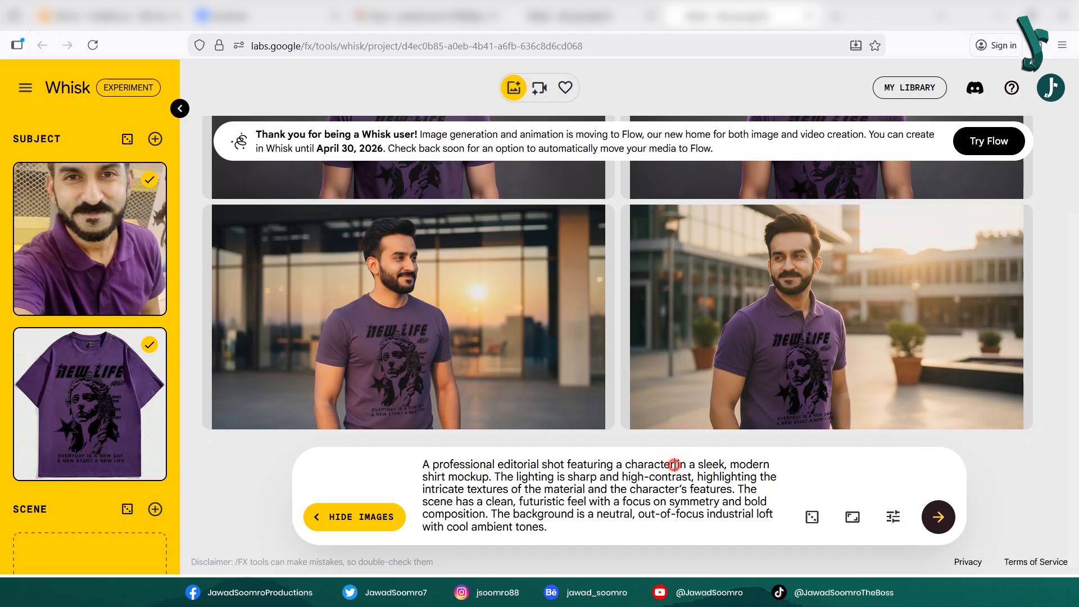
- Add "(reference image, dont change the facial features)" after "character", reword to "slim-fit shirt mockup (reference image)" and generate the editorial images
text(eference image, dont change the facial features) in a sleek, modern shirt mockup )
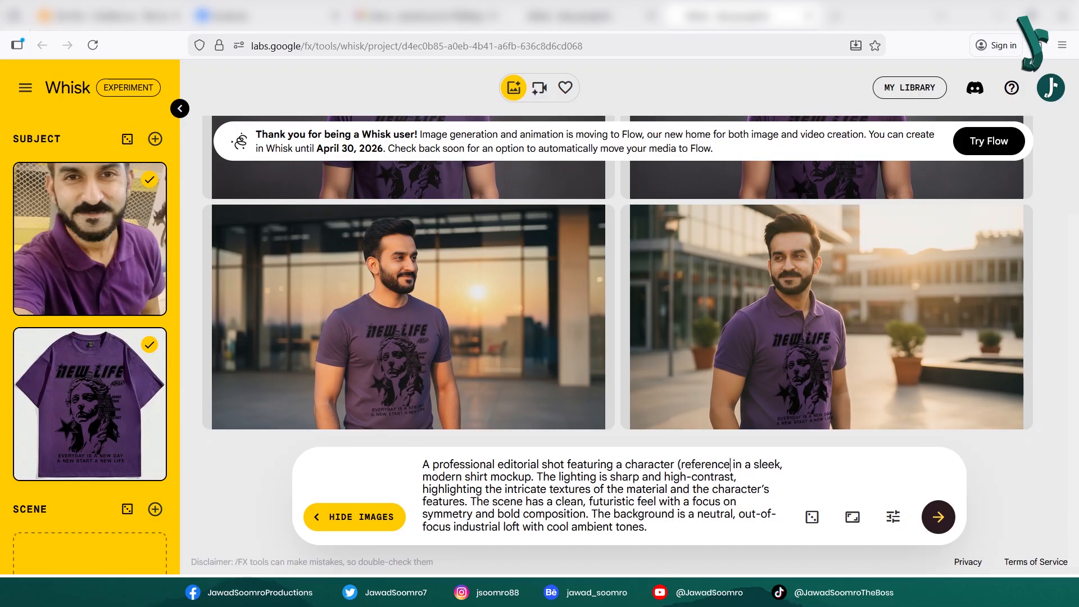
text(()
key(BackSpace)
text())
click(749, 464)
text((reference image)
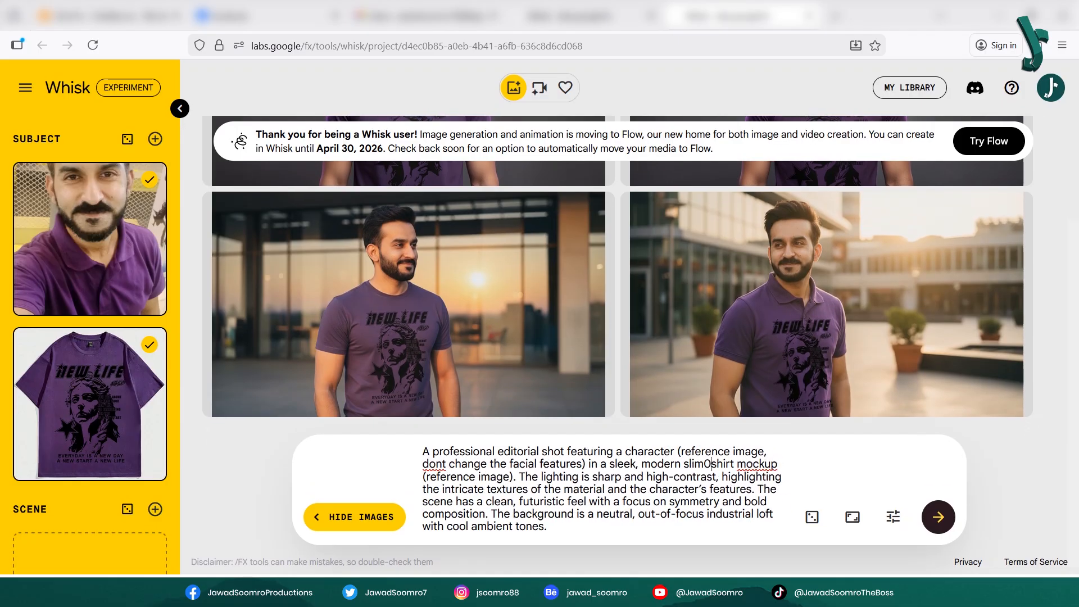
key(BackSpace)
text(-fit s)
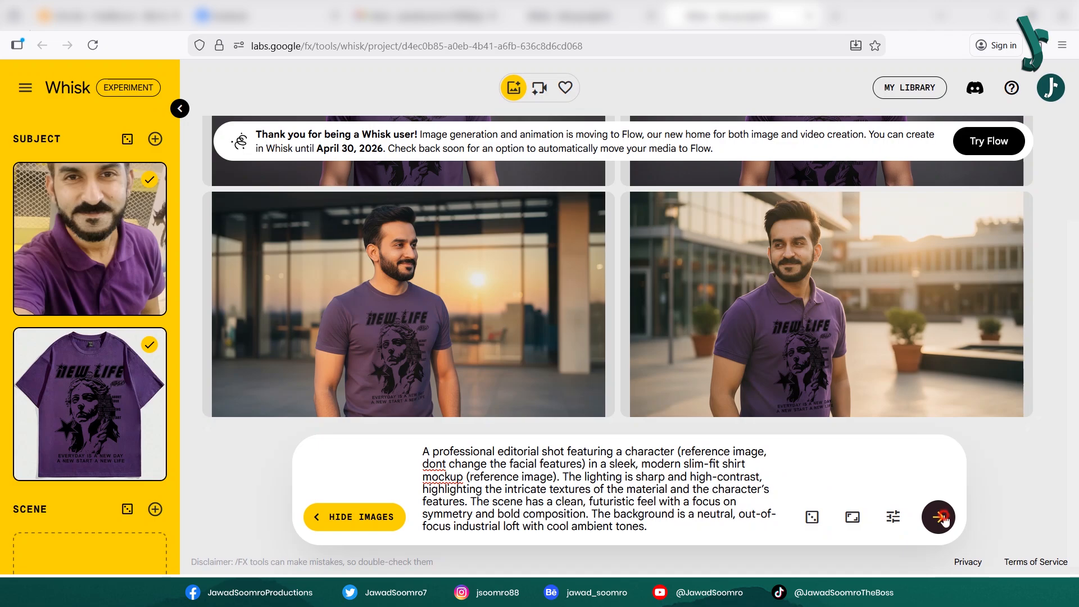
click(940, 517)
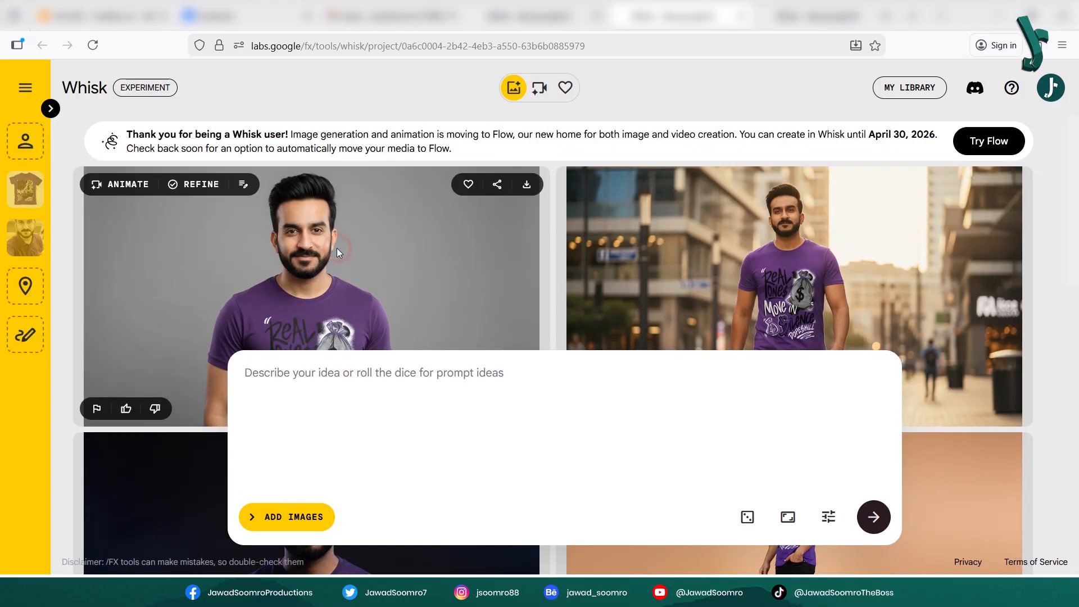
- Copy the gray-background studio portrait prompt from the earlier Whisk project, replace the current project's prompt with it and generate the images
click(336, 248)
click(571, 475)
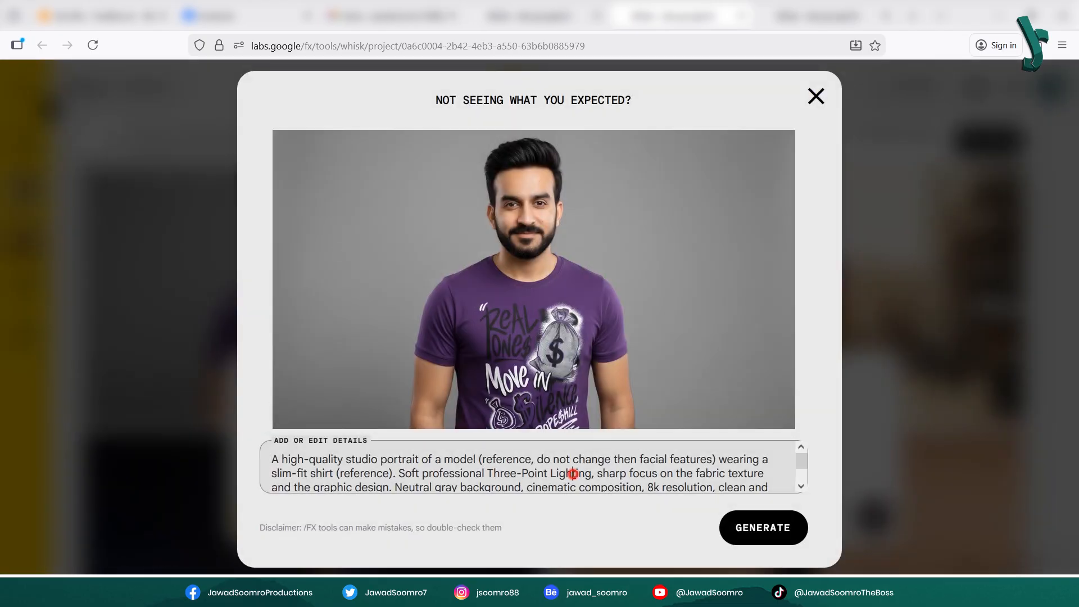
key(ctrl+a)
click(815, 97)
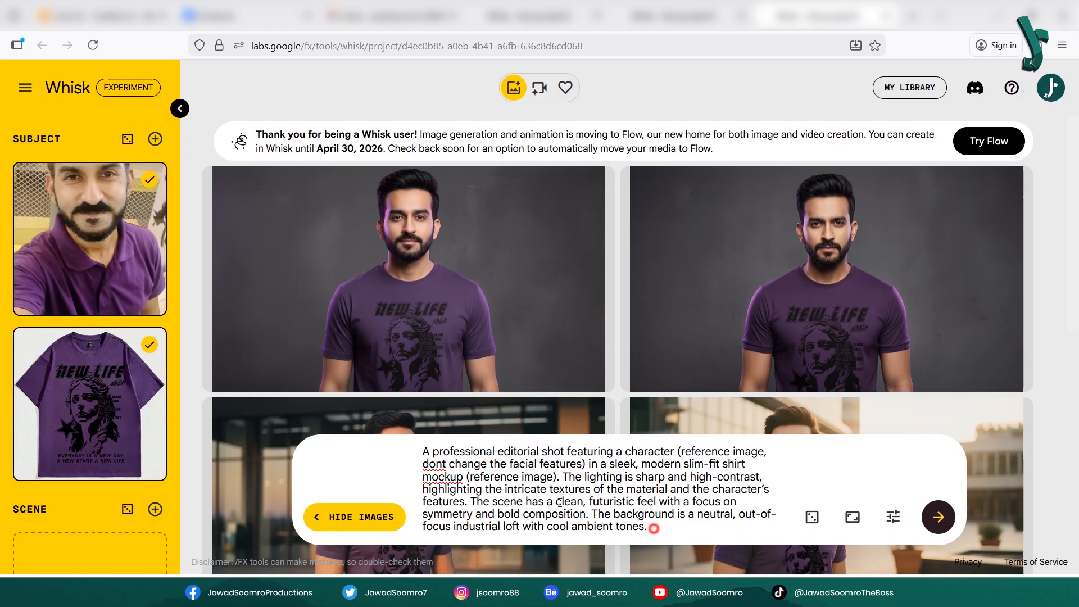
key(ctrl+a)
key(ctrl+v)
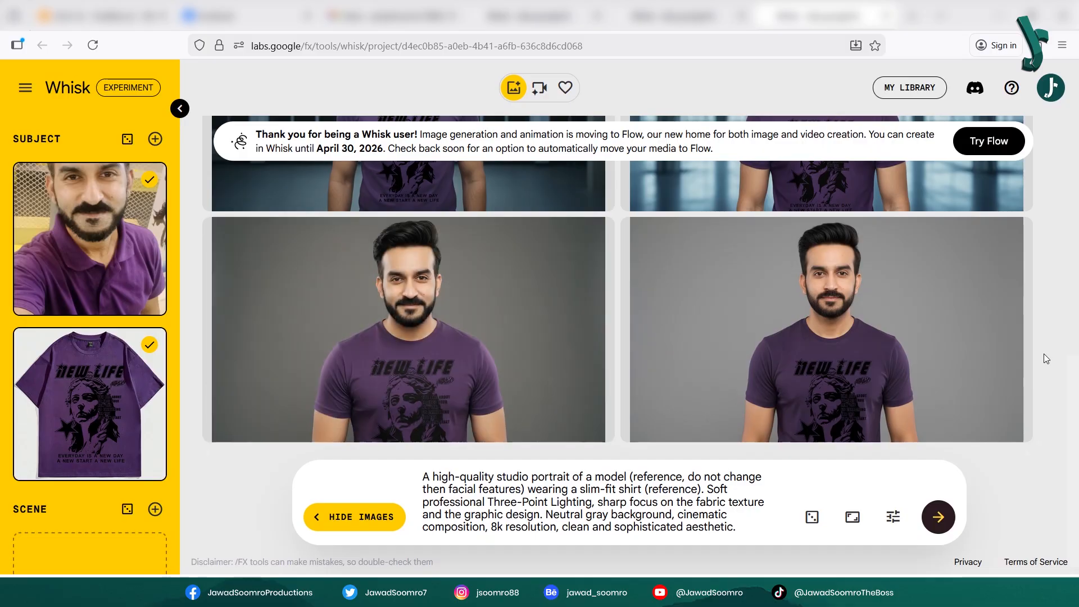
- Copy the earlier project's cinematic city-walk prompt into the current project's prompt and generate the golden-hour street images
click(672, 16)
click(797, 227)
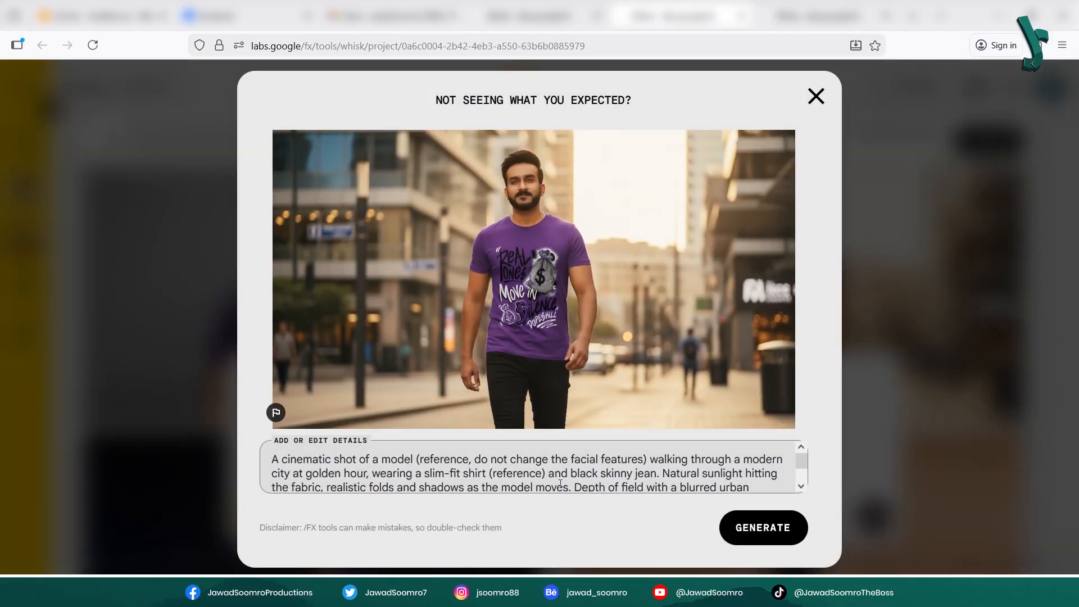
key(ctrl+a)
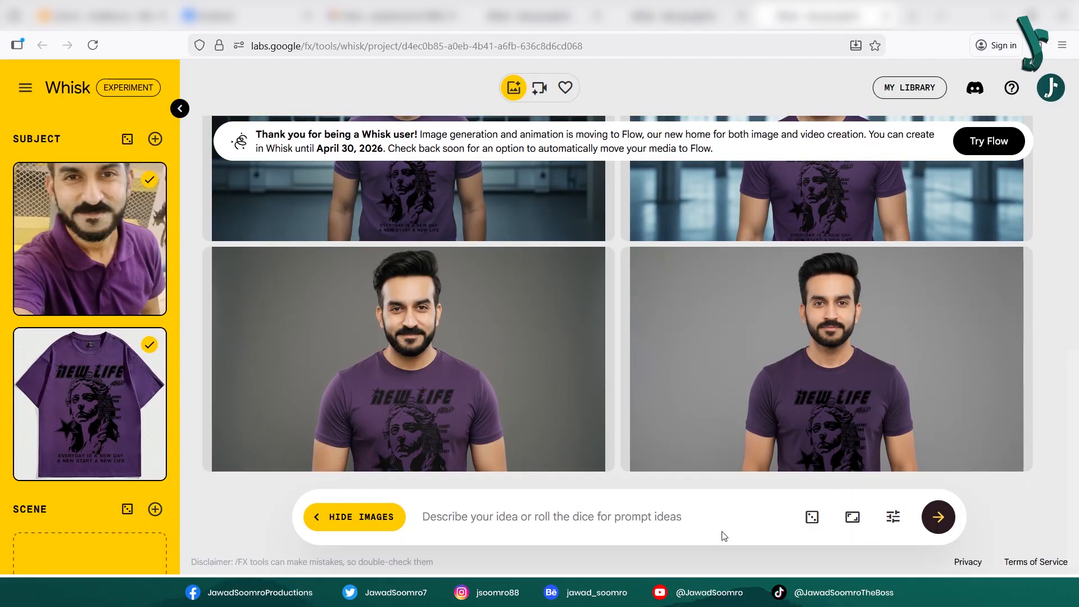
click(723, 532)
key(ctrl+v)
click(939, 517)
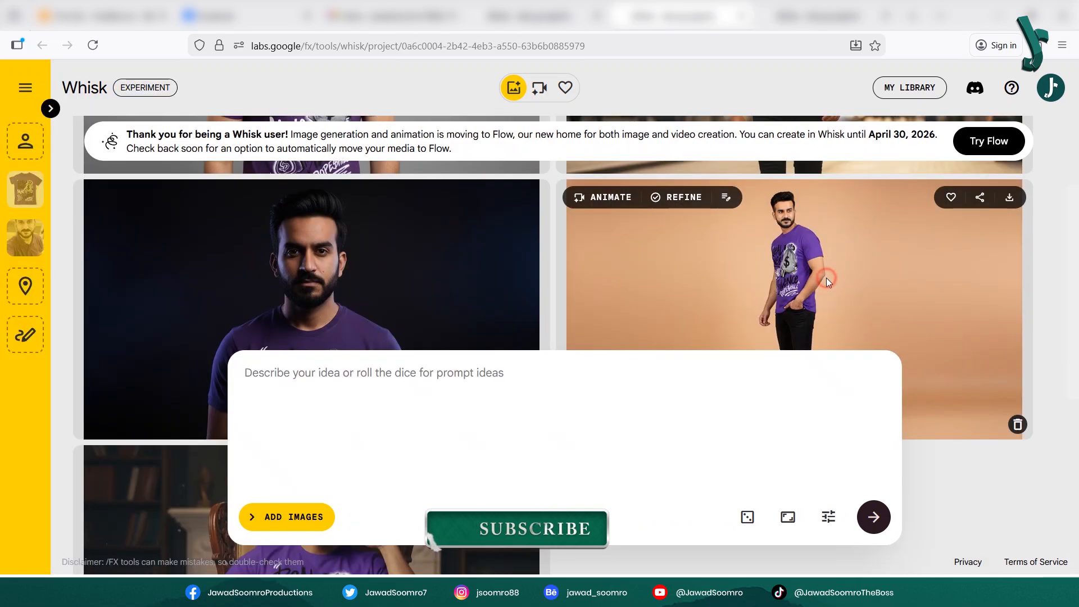
- Replace the prompt with the earlier project's walking-pose prompt on a sandy-peach studio backdrop and generate the images
click(822, 279)
triple_click(512, 467)
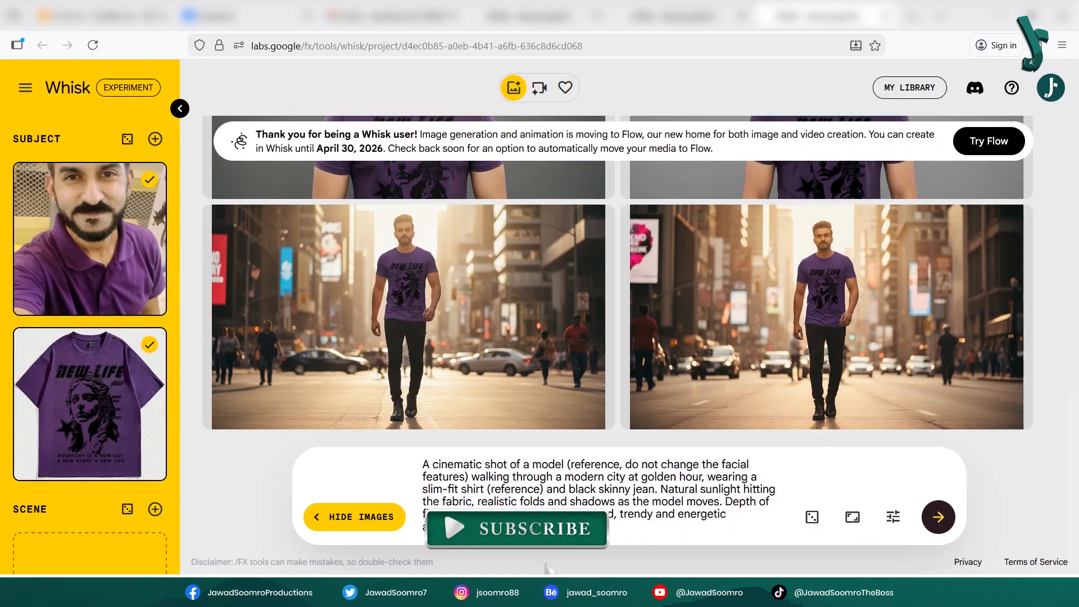
key(ctrl+a)
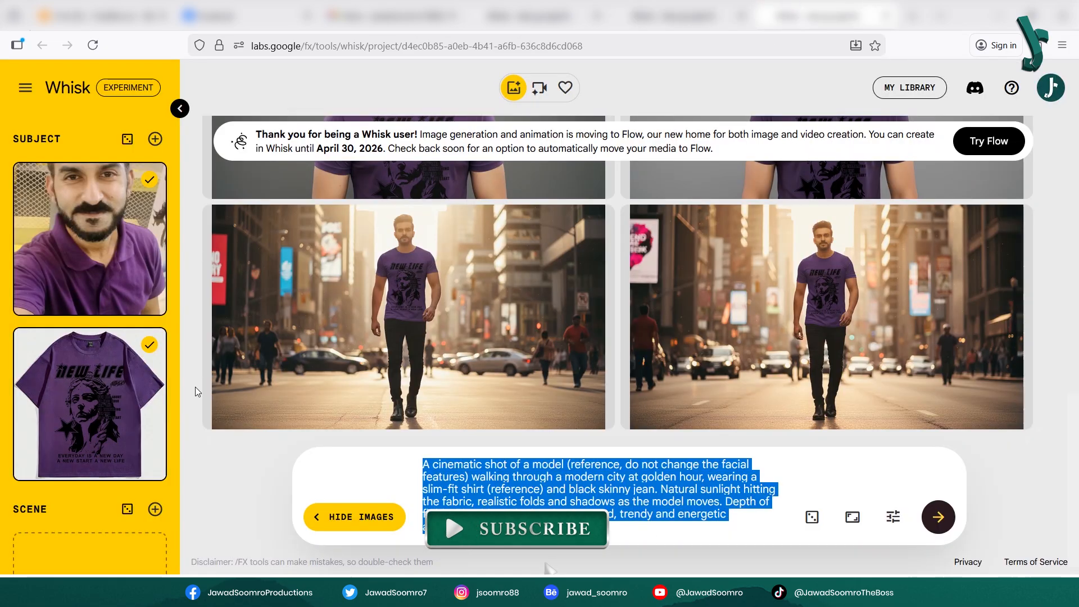
key(ctrl+v)
click(938, 519)
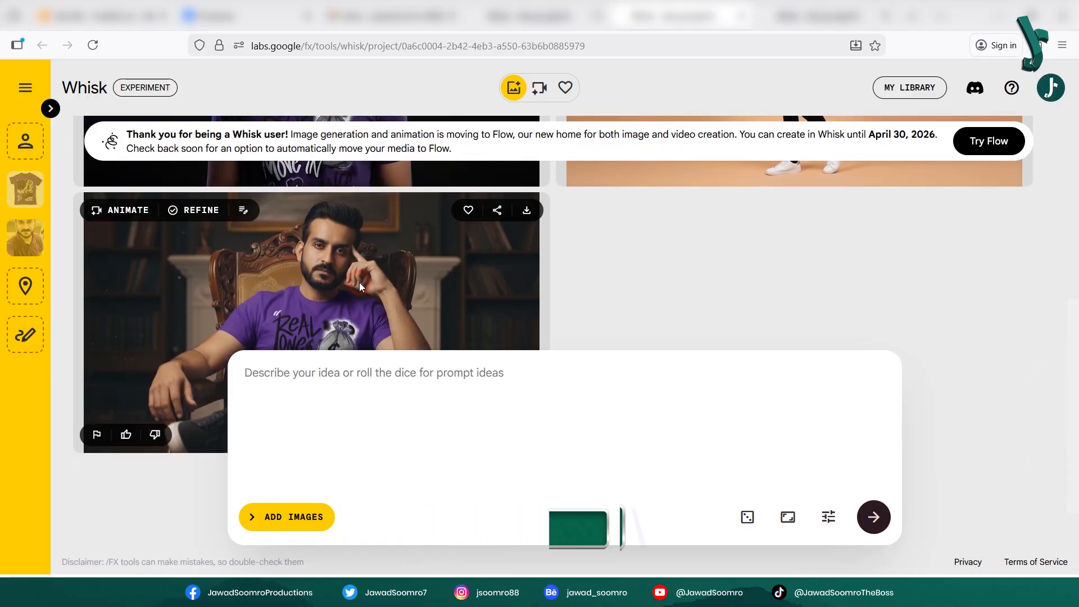
- Copy the earlier project's wooden-armchair full-body prompt, replace the current project's prompt with it and generate the images
click(360, 283)
triple_click(550, 464)
key(ctrl+c)
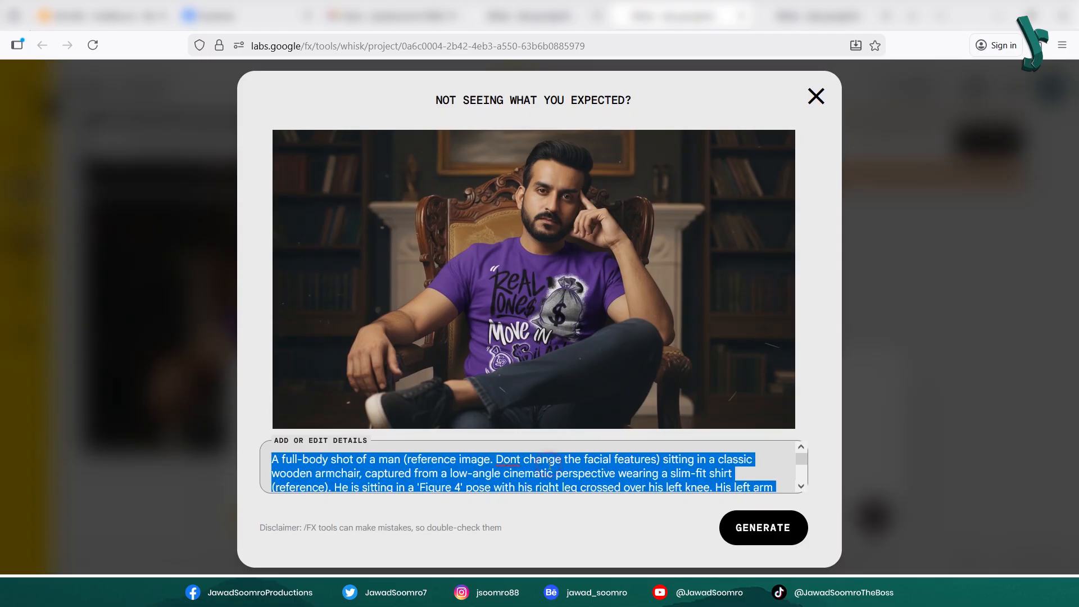
click(815, 94)
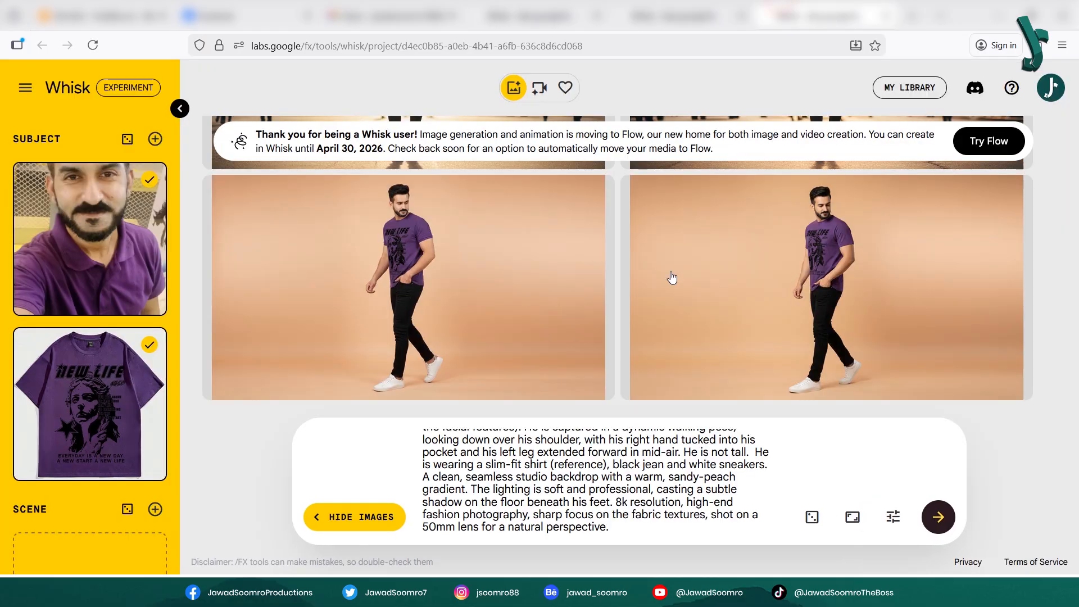
key(ctrl+a)
key(BackSpace)
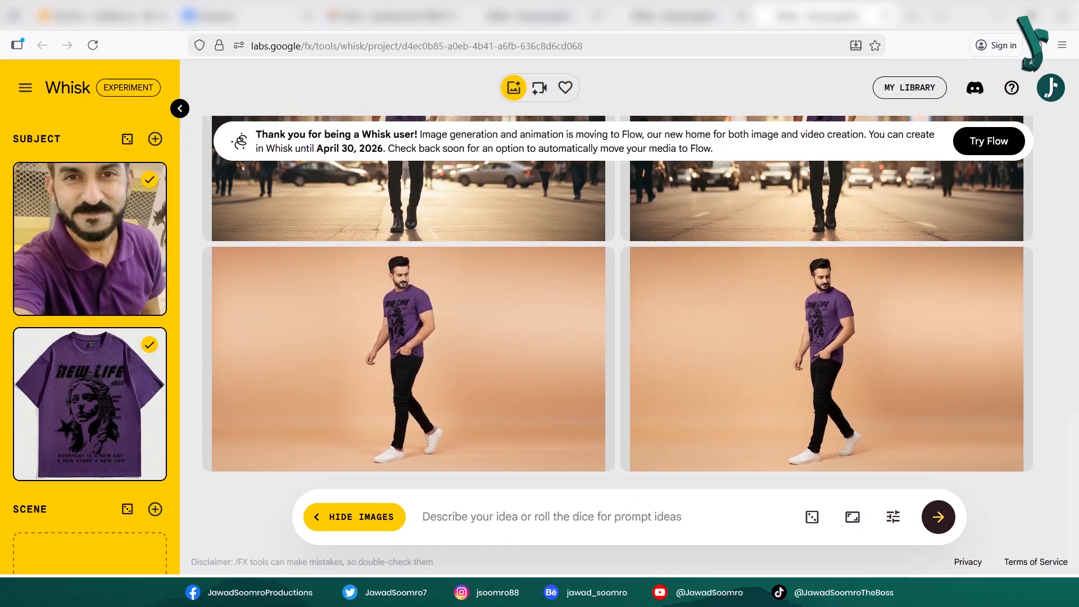
key(ctrl+v)
click(937, 517)
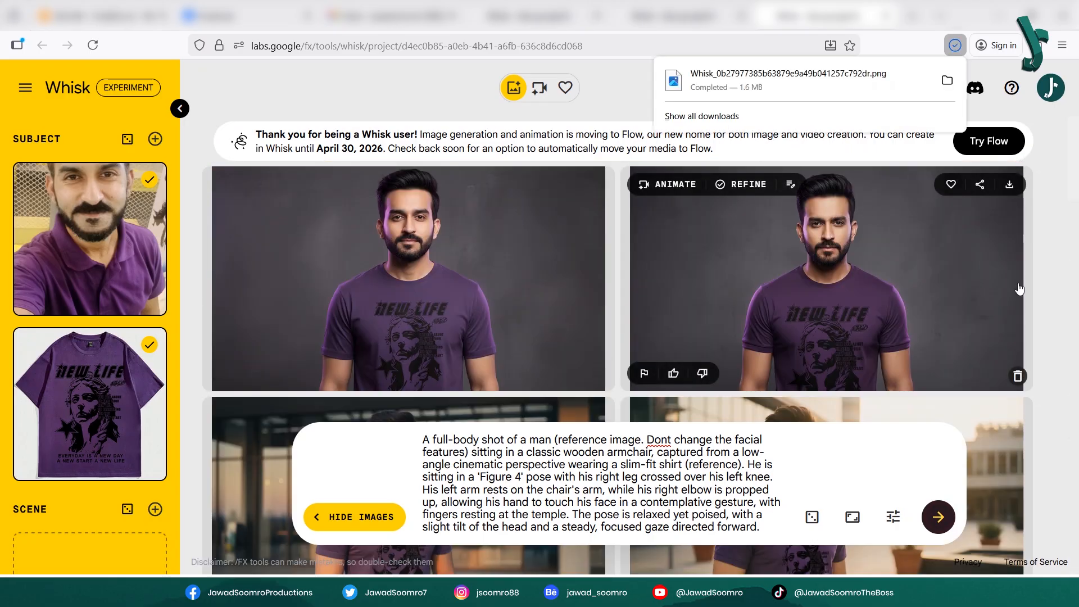
- Delete surplus images from the Whisk project, including the second moody studio portrait and the city-walk shot
click(1021, 377)
scroll(475, 339, down, 3)
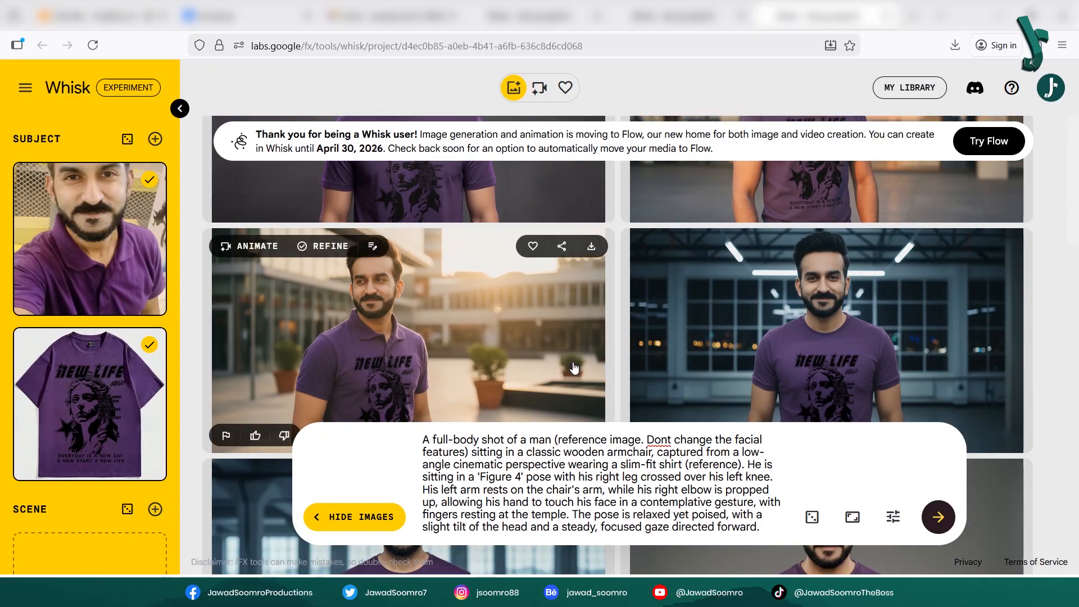
scroll(573, 368, down, 3)
click(600, 272)
click(1022, 439)
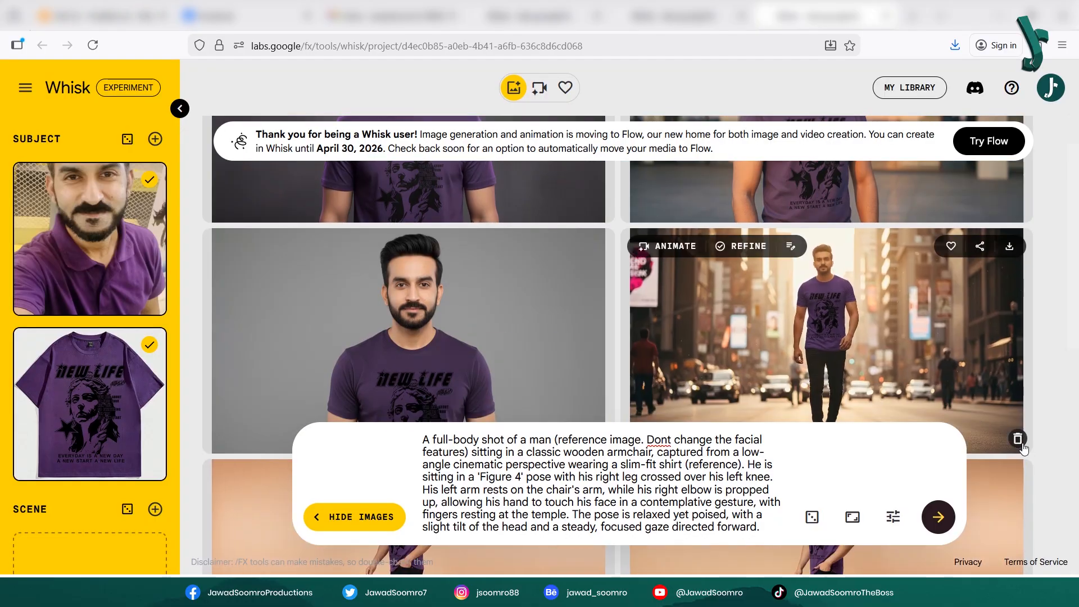
click(1019, 439)
click(1020, 392)
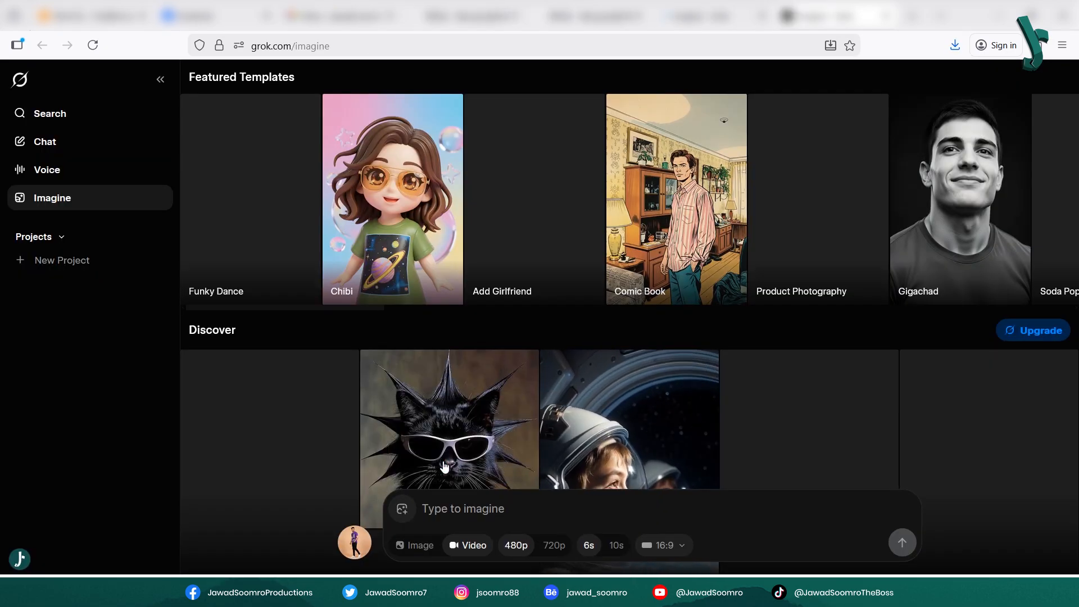
- Attach the downloaded gray-background studio portrait in Grok Imagine, and ask Gemini to write Grok animation prompts
click(402, 508)
double_click(568, 165)
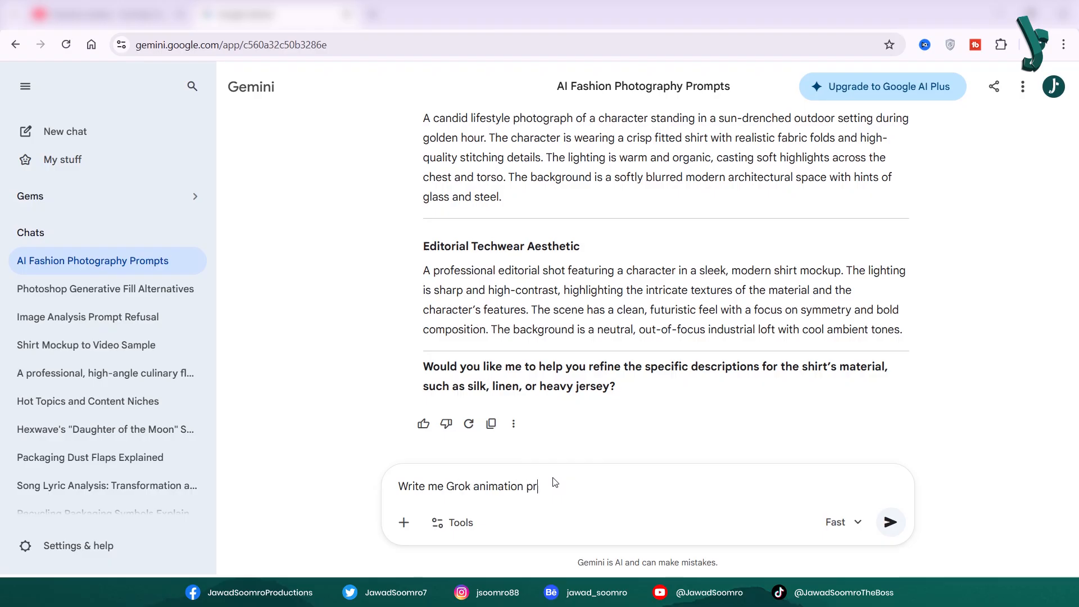
text(h)
key(Return)
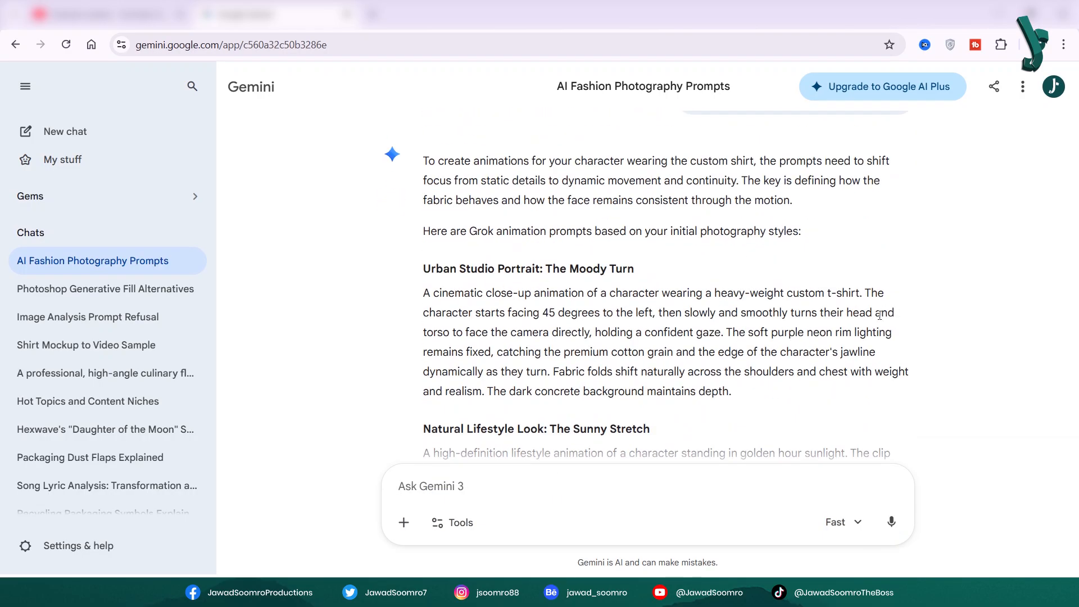
- Copy Gemini's "The Moody Turn" prompt from "The character starts facing 45 degrees" onward into Grok Imagine and generate the video
drag(760, 393, 865, 297)
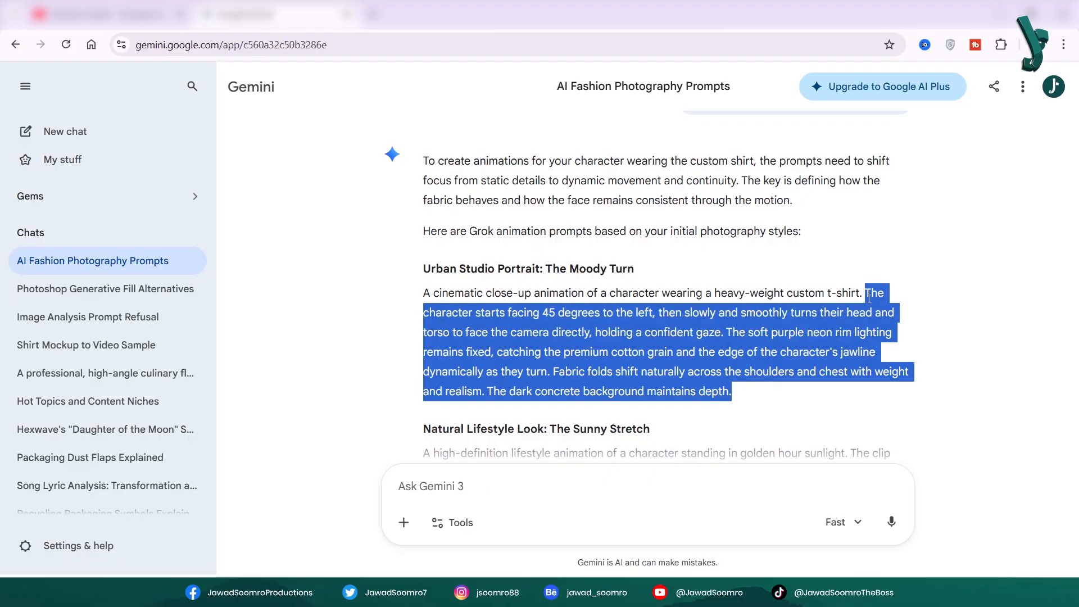
right_click(875, 294)
click(782, 308)
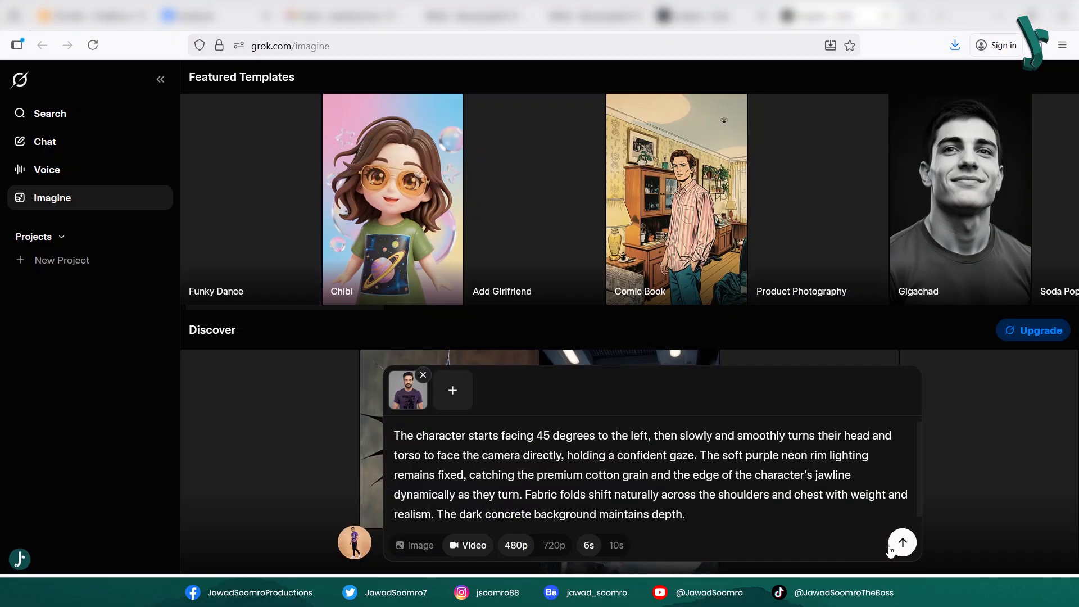
click(892, 548)
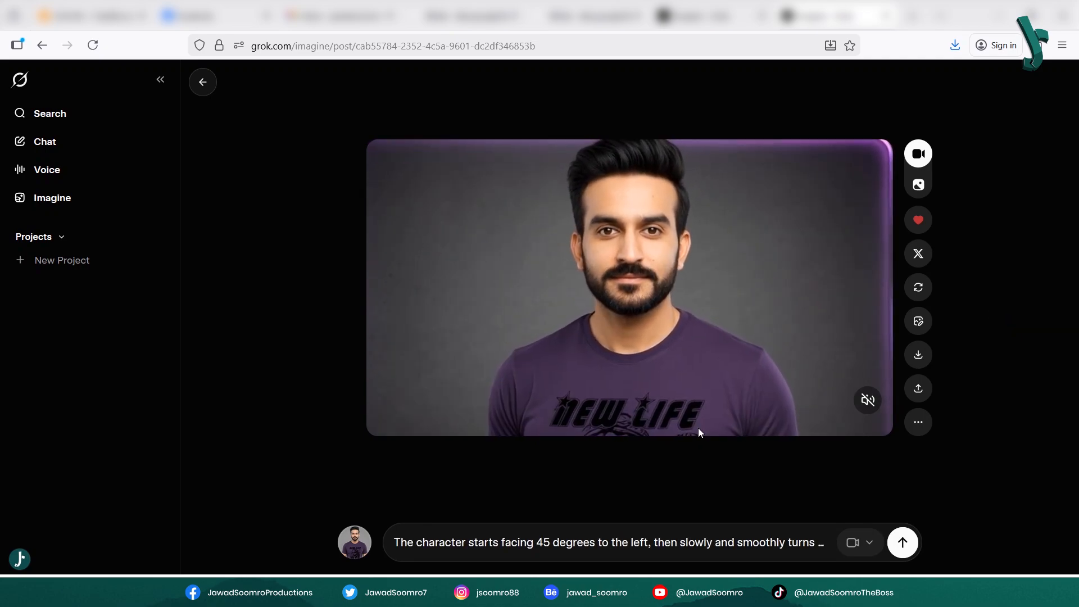
- Upscale the generated portrait video and download the HD version
click(916, 421)
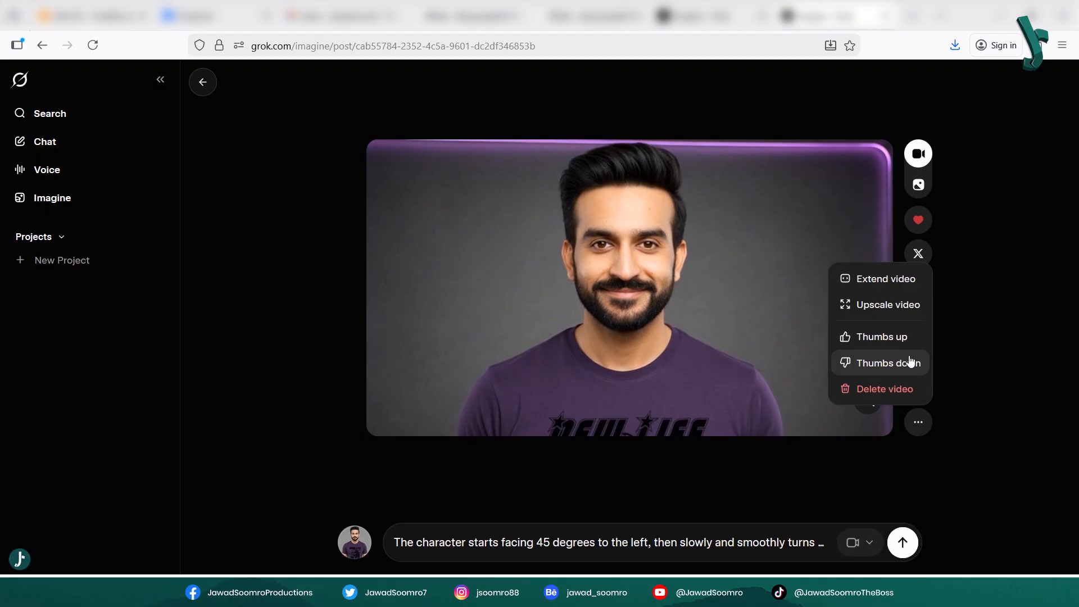
click(917, 309)
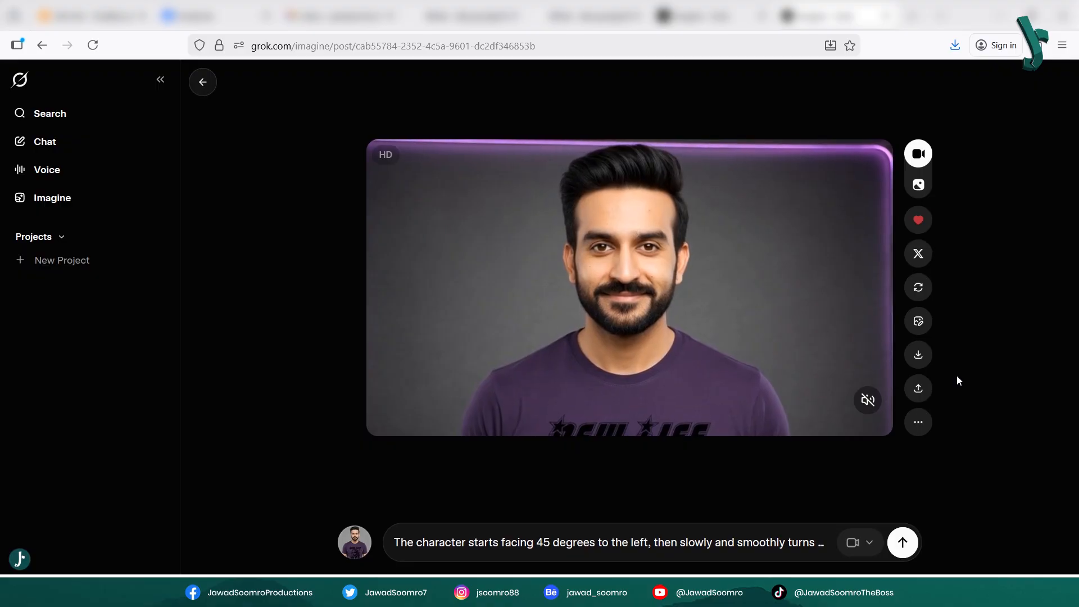
click(1014, 466)
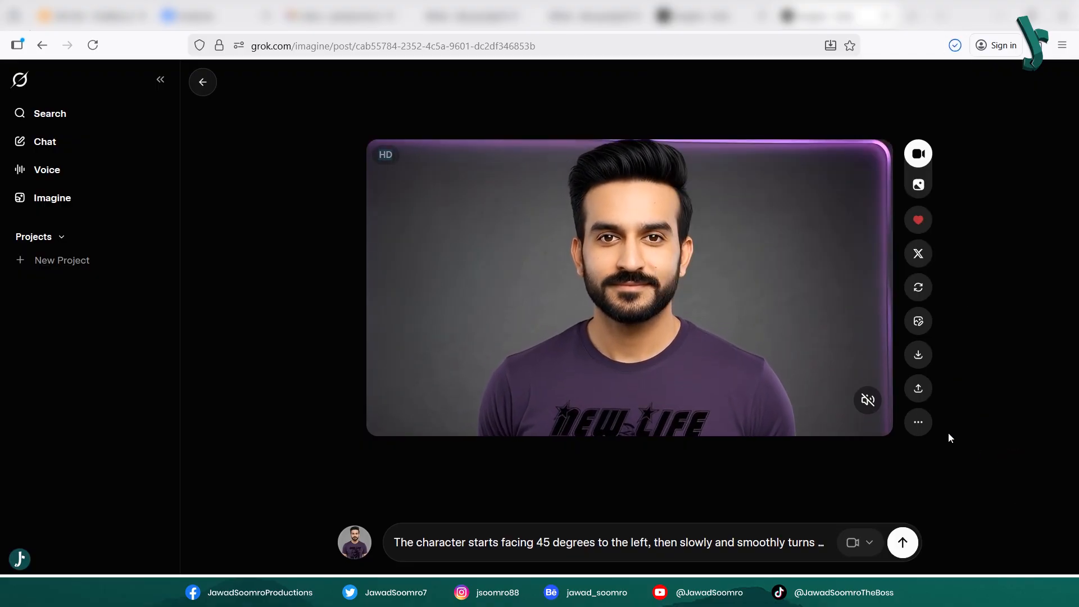
- Delete the downloaded portrait video from Grok and return to the Imagine start page
click(918, 426)
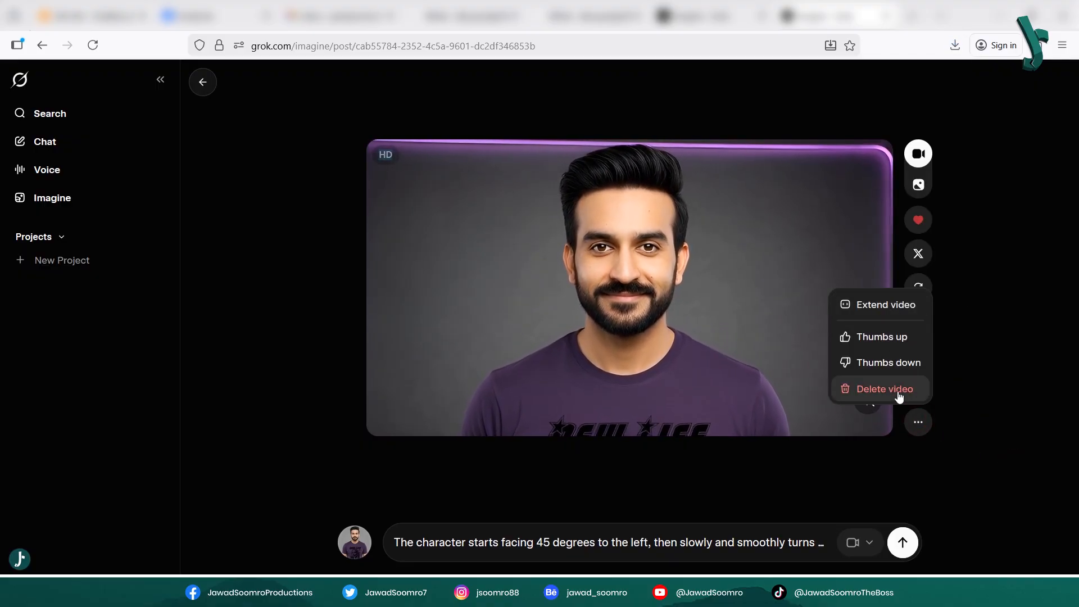
click(893, 389)
click(546, 353)
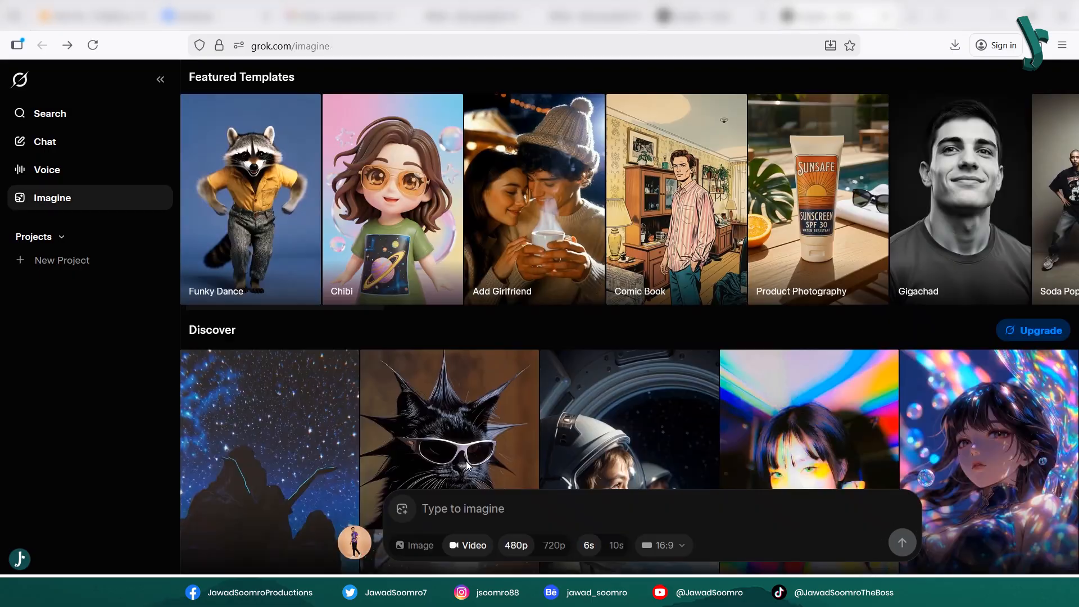
- Attach the downloaded sunset architectural portrait in Grok Imagine, add Gemini's "The Sunny Stretch" prompt text, and generate the video
click(402, 509)
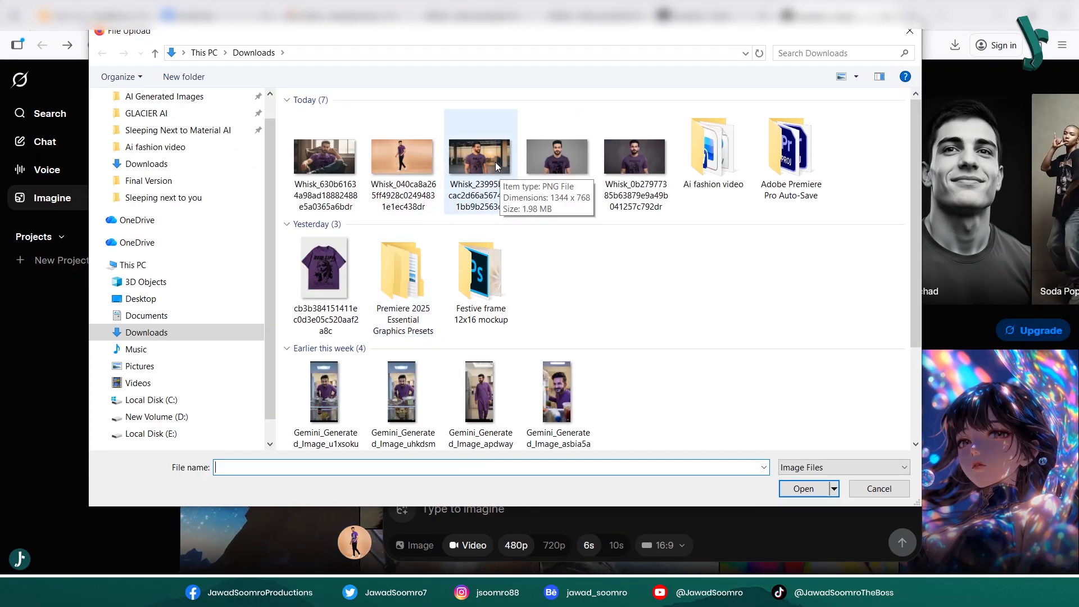
double_click(490, 169)
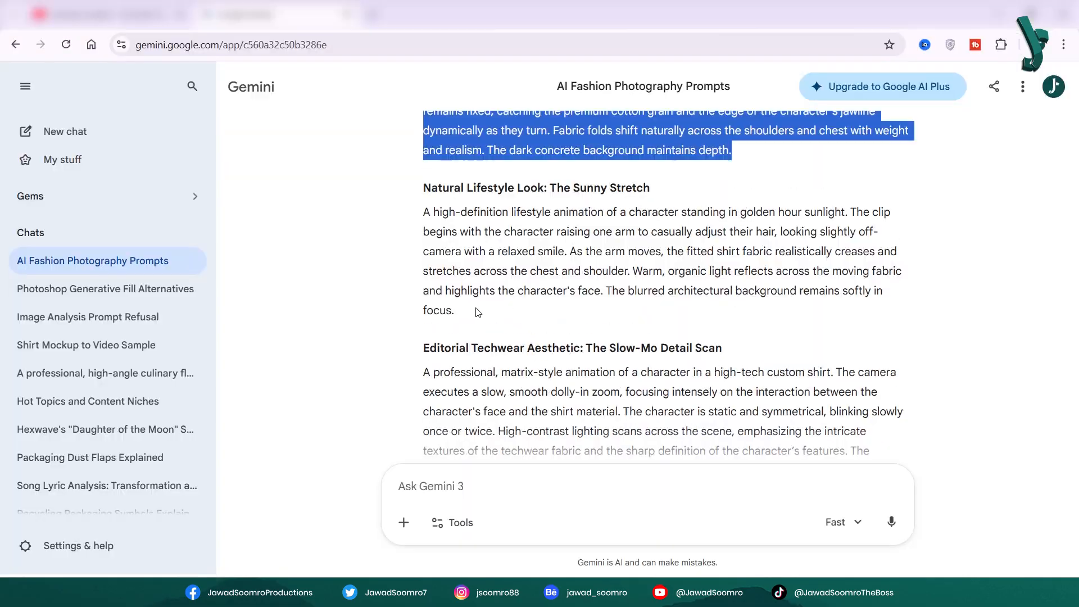
drag(471, 312, 430, 249)
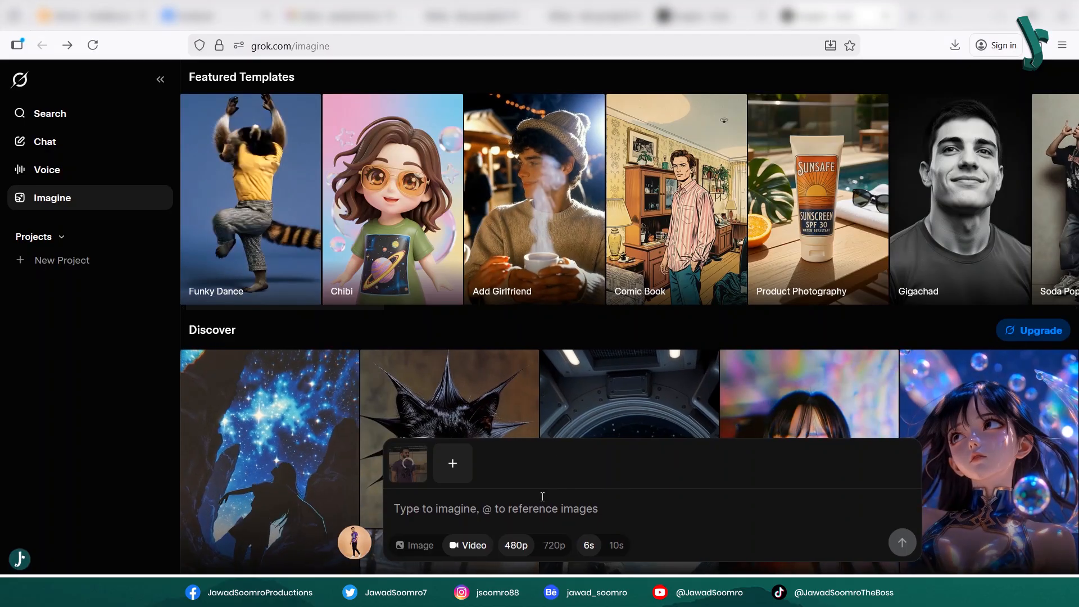
key(ctrl+v)
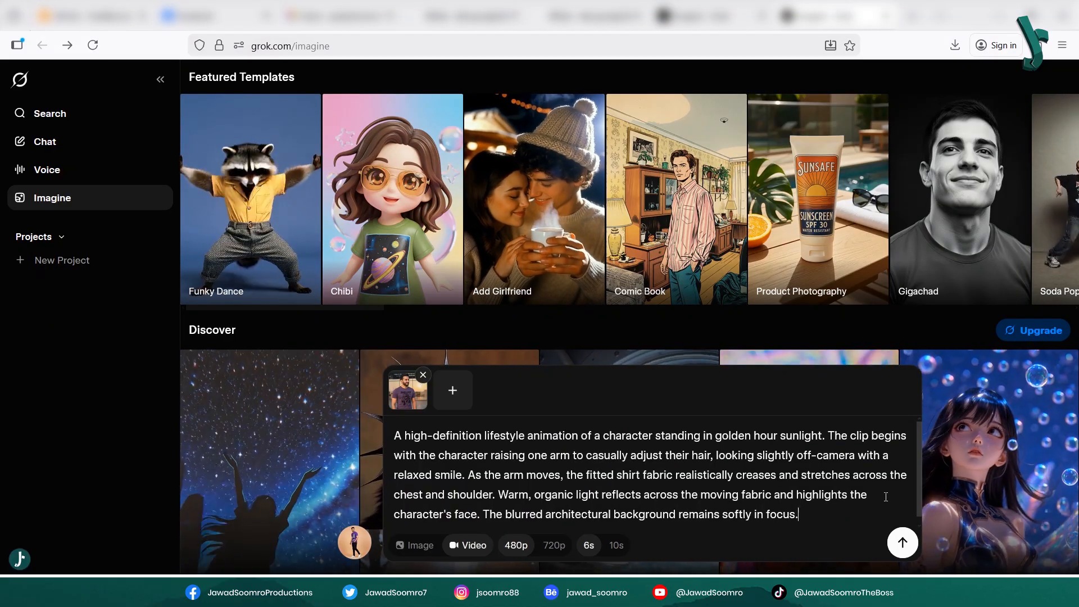
key(Return)
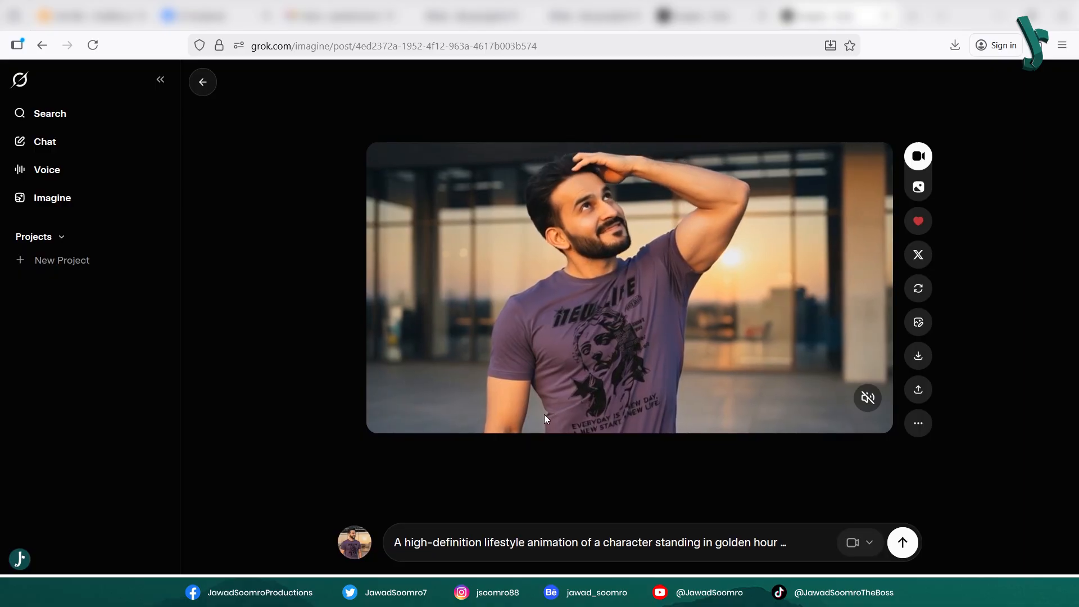
- Append "Man has no muscles, he is average built." to the golden hour prompt and generate the video again
click(795, 543)
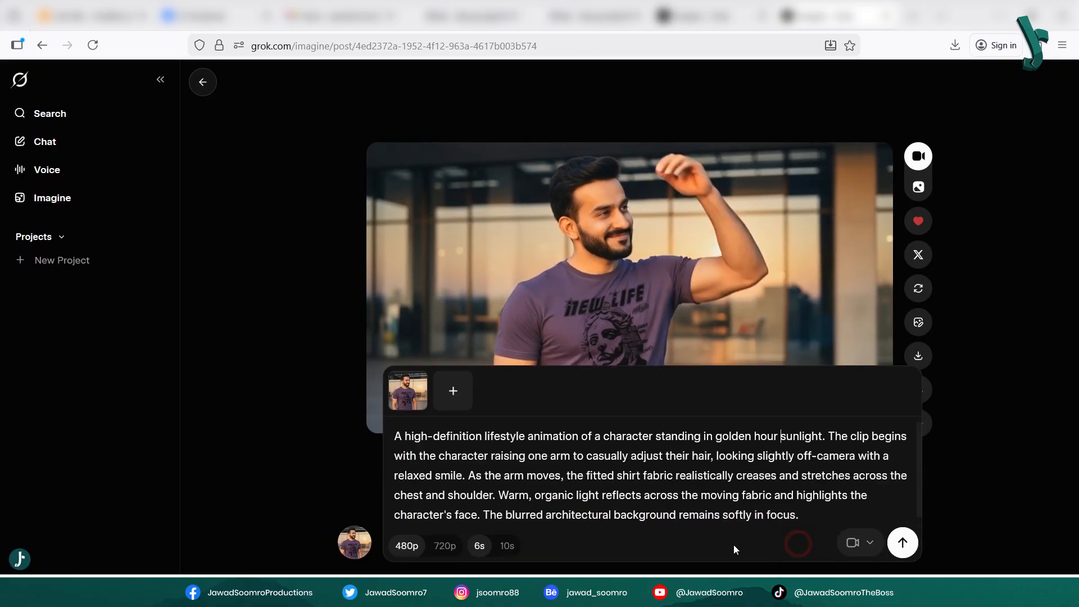
key(ctrl+End)
text(Man has no muscles)
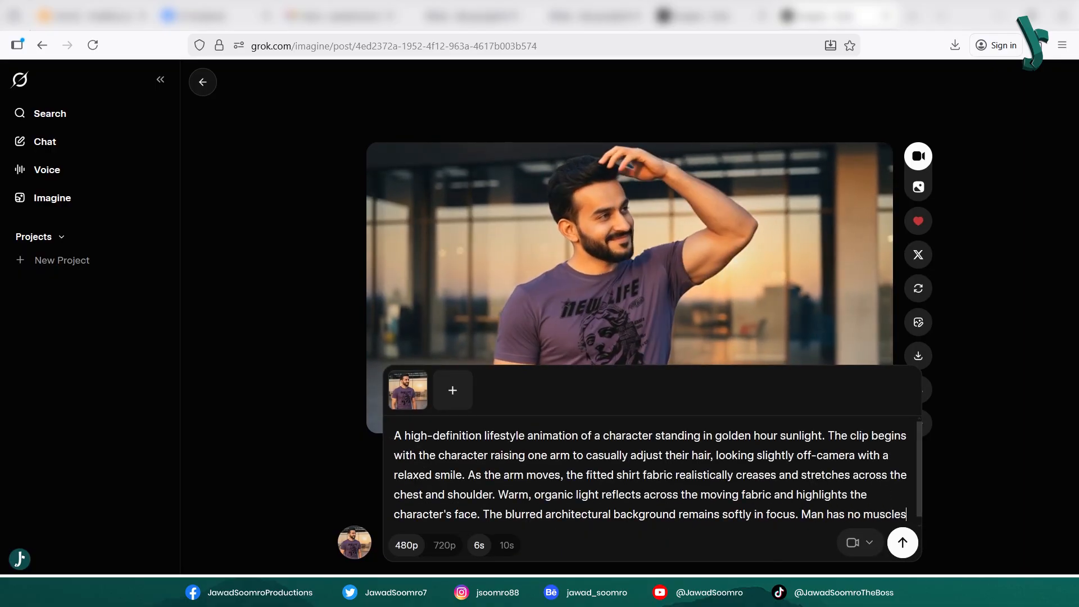
text(, he is avera)
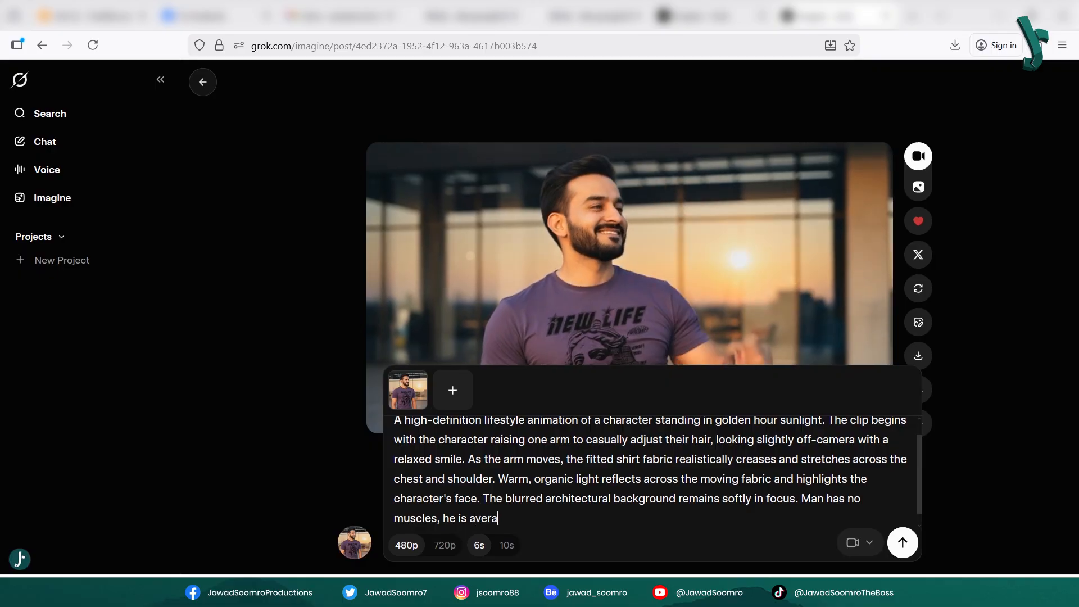
text(ge built.)
key(Return)
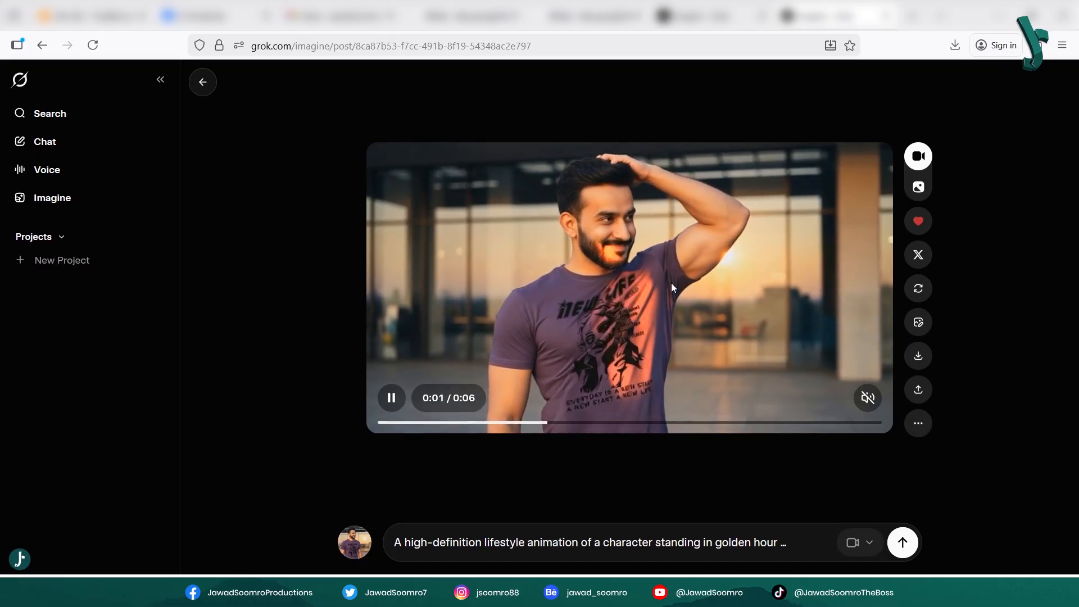
- Rate the average-build sunset video thumbs down and delete it in favour of a regenerated take
click(919, 423)
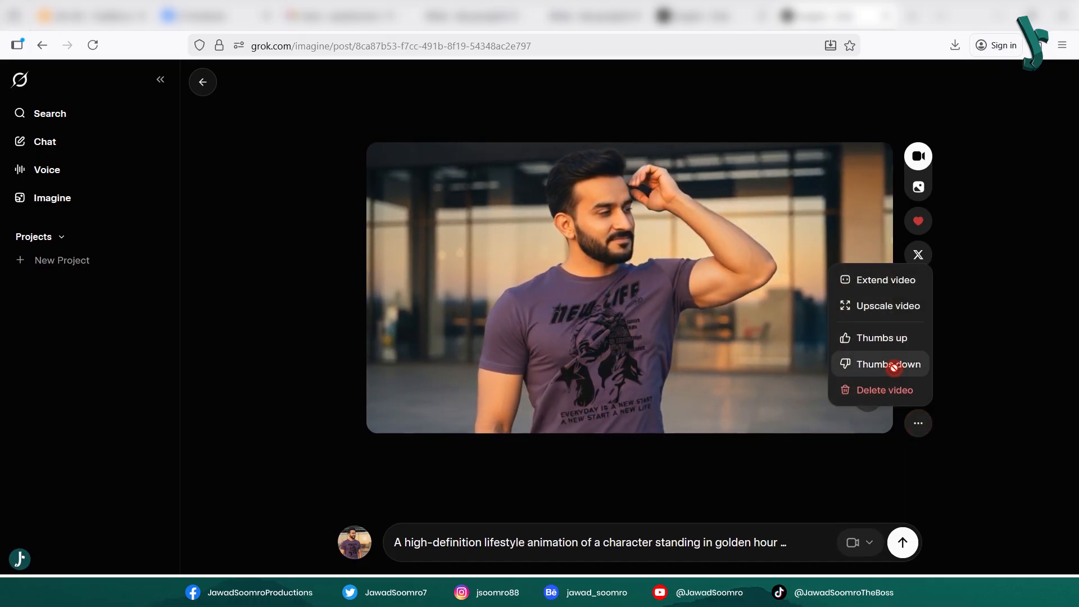
click(894, 366)
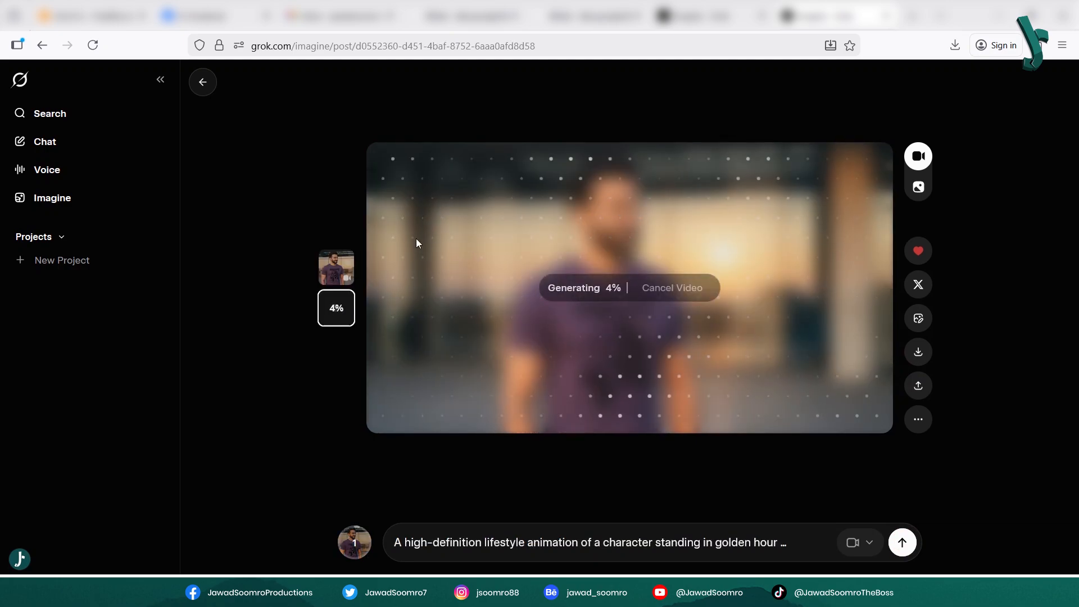
click(336, 267)
click(918, 423)
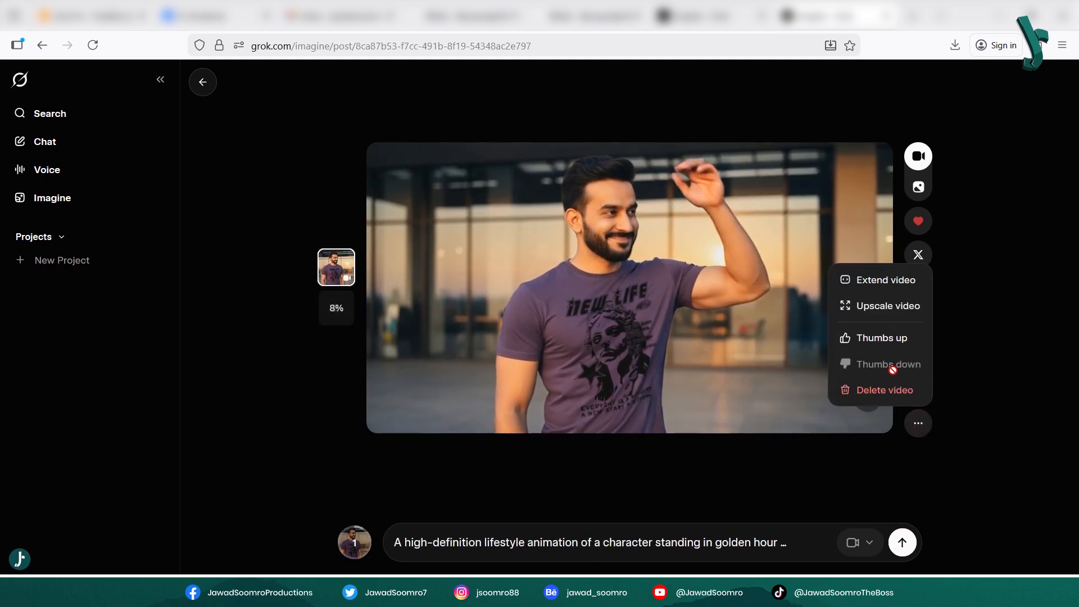
click(888, 388)
click(549, 354)
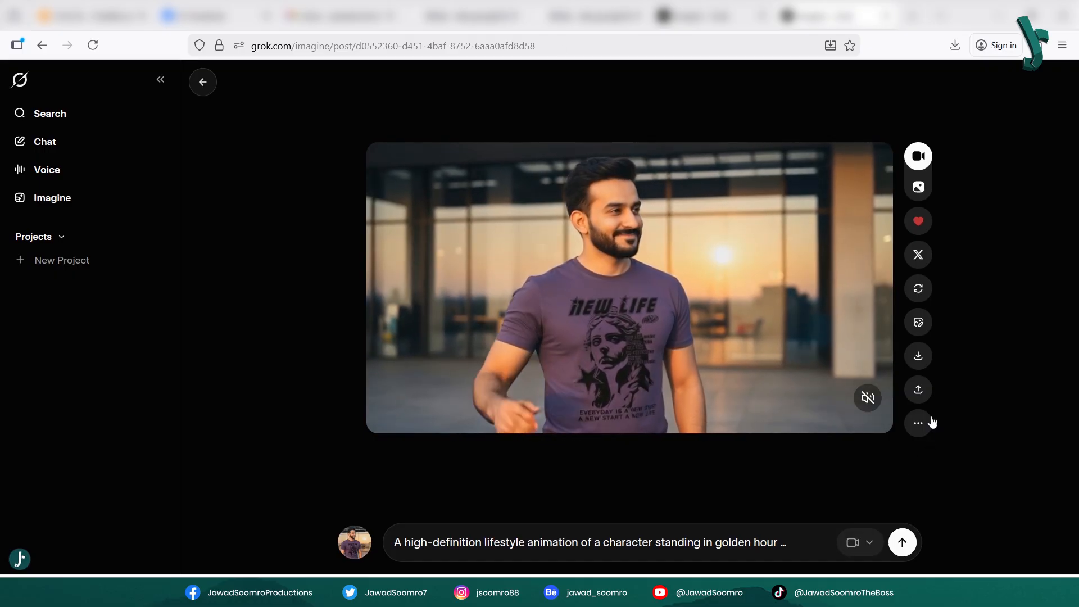
- Upscale the regenerated sunset video and download the HD version
click(919, 424)
click(899, 306)
click(918, 356)
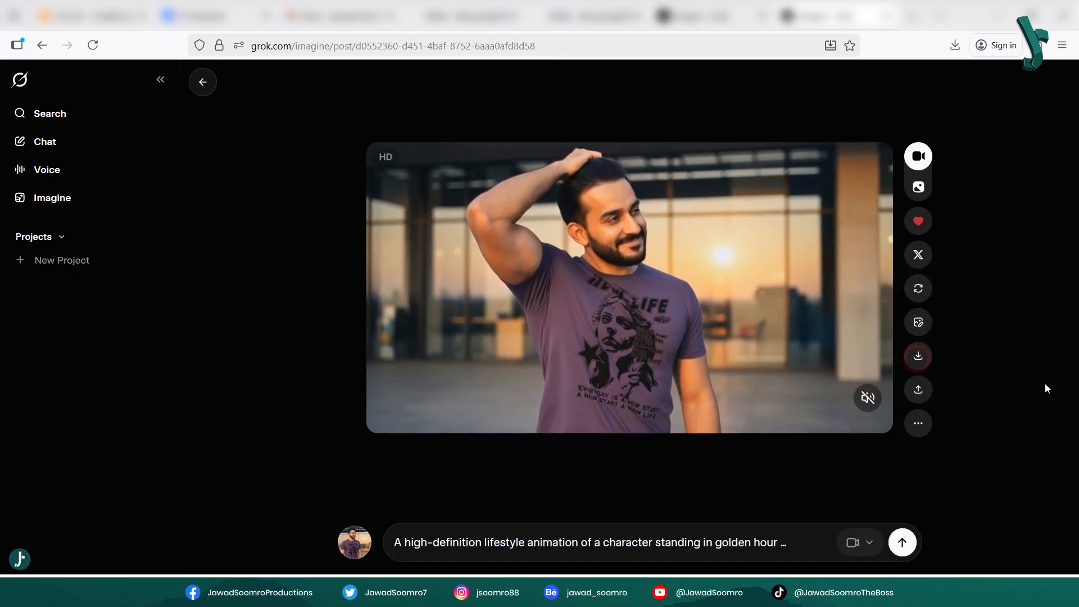
- Delete the downloaded sunset video from Grok and return to the Imagine start page
click(920, 425)
click(893, 389)
click(549, 351)
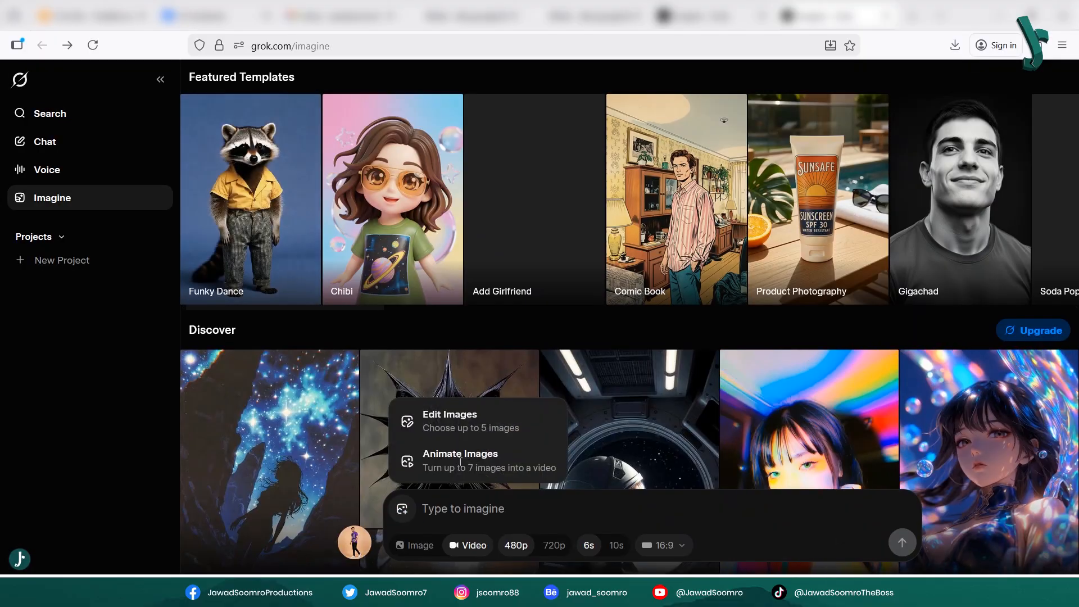
- Attach the full-body walking image on the orange backdrop for animation, and generate a video with Gemini's "The Slow-Mo Detail Scan" prompt
click(462, 455)
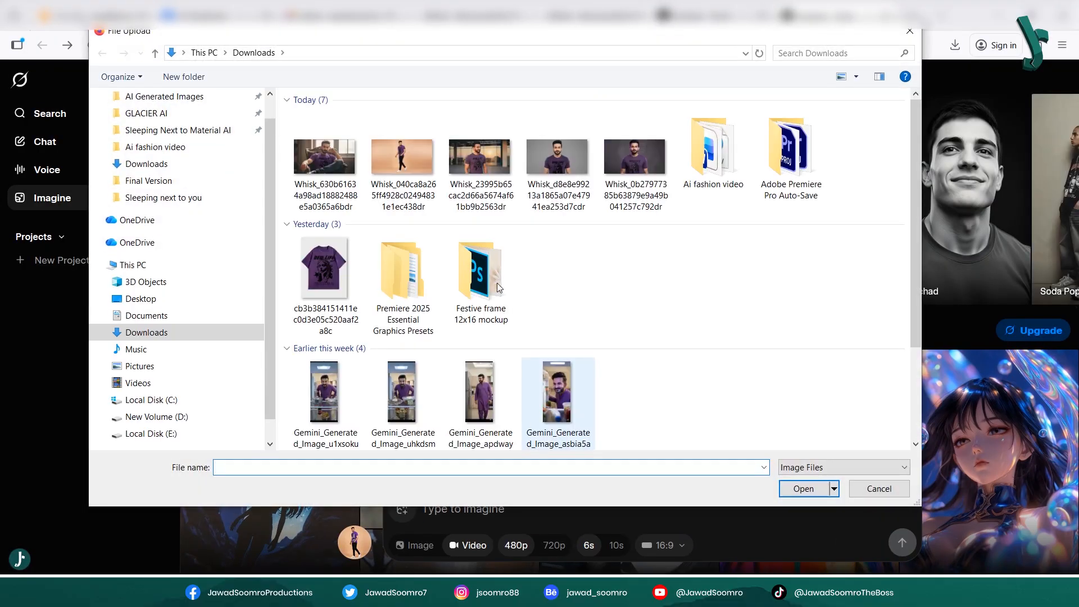
double_click(414, 193)
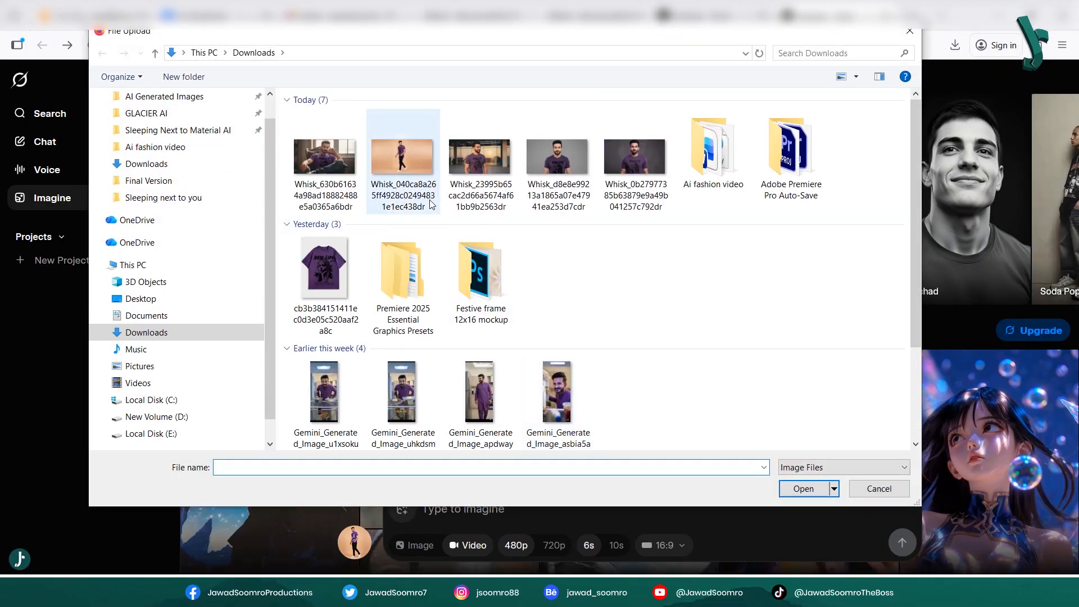
drag(423, 288, 741, 386)
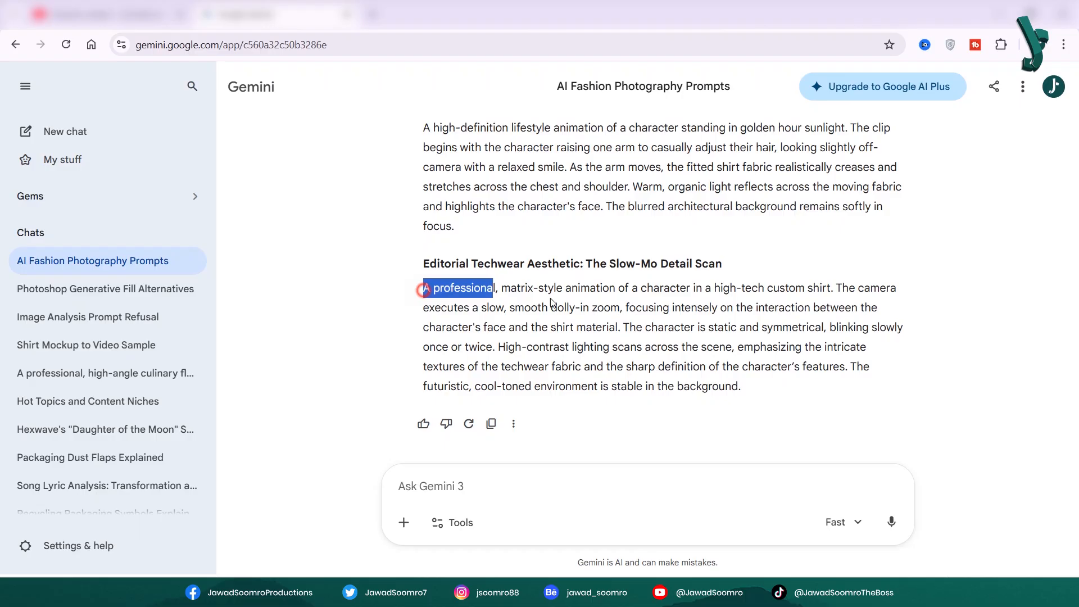
right_click(570, 290)
click(596, 308)
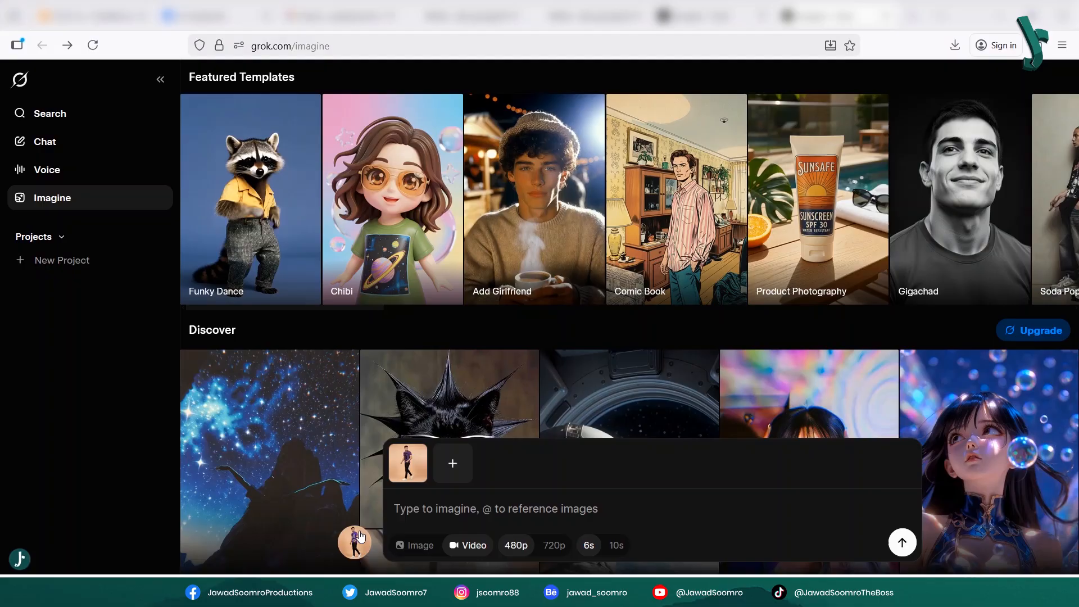
key(ctrl+v)
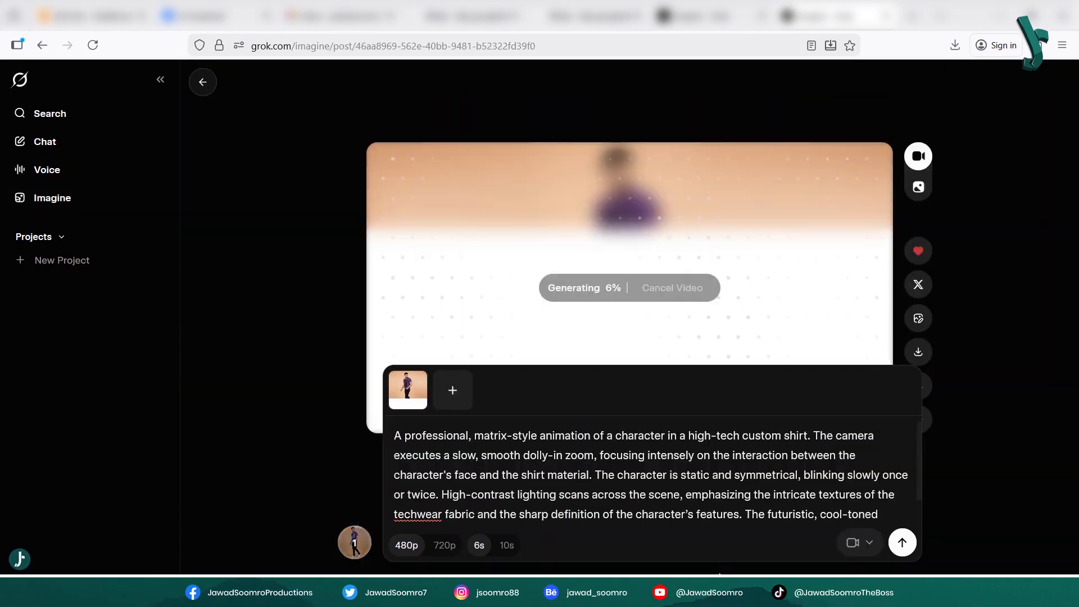
scroll(708, 485, down, 1)
scroll(718, 444, up, 1)
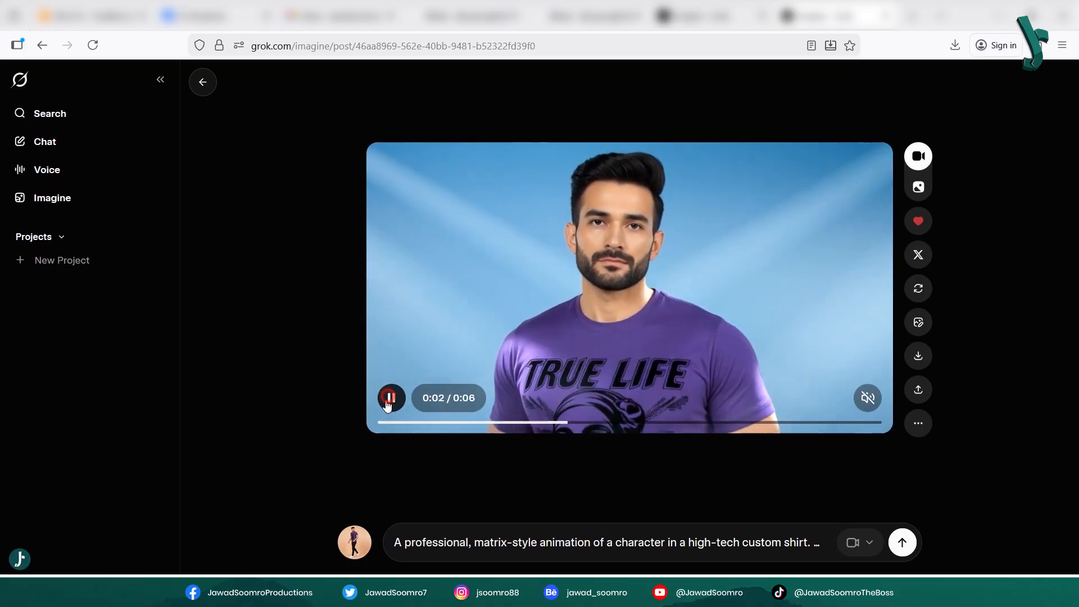
- Replace the prompt with the "Subtle movement. Ultraslowmotion. Cinematic." text copied from the earlier Grok walking video, and generate the video again
click(573, 542)
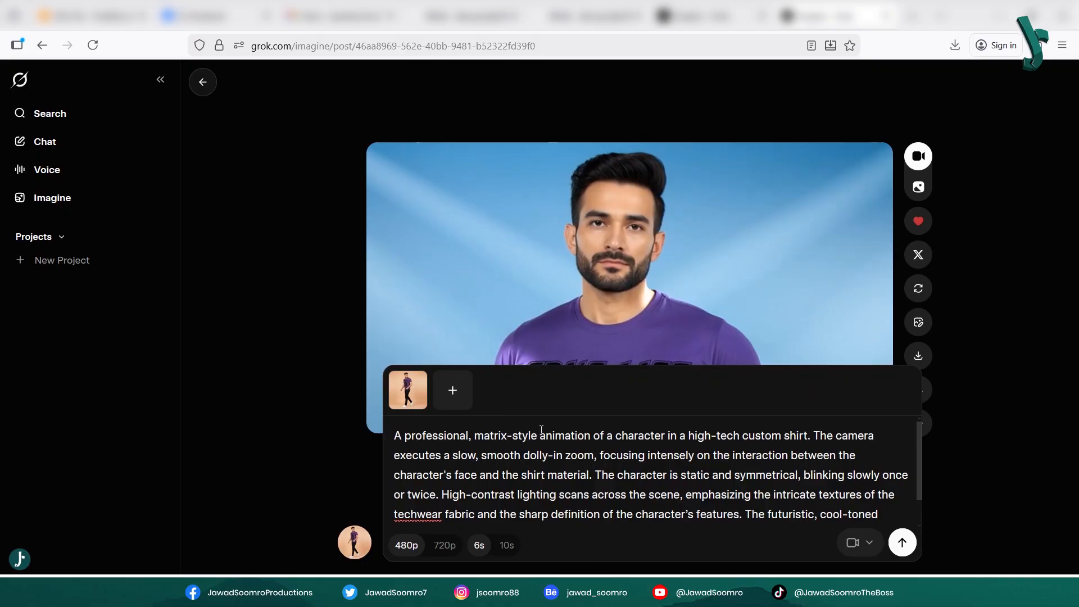
click(246, 210)
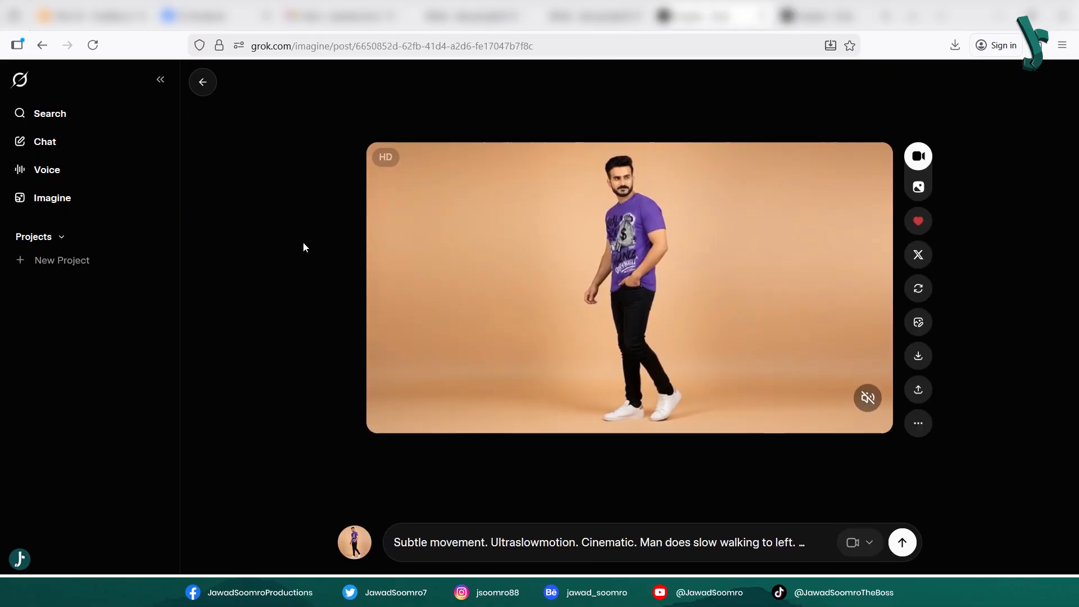
click(616, 543)
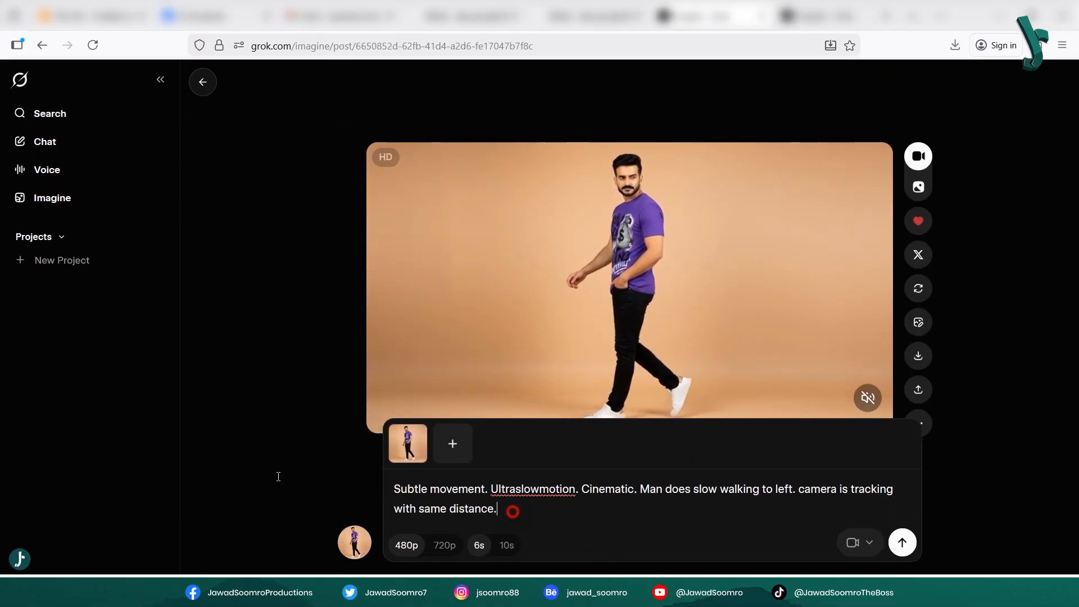
drag(512, 512, 412, 442)
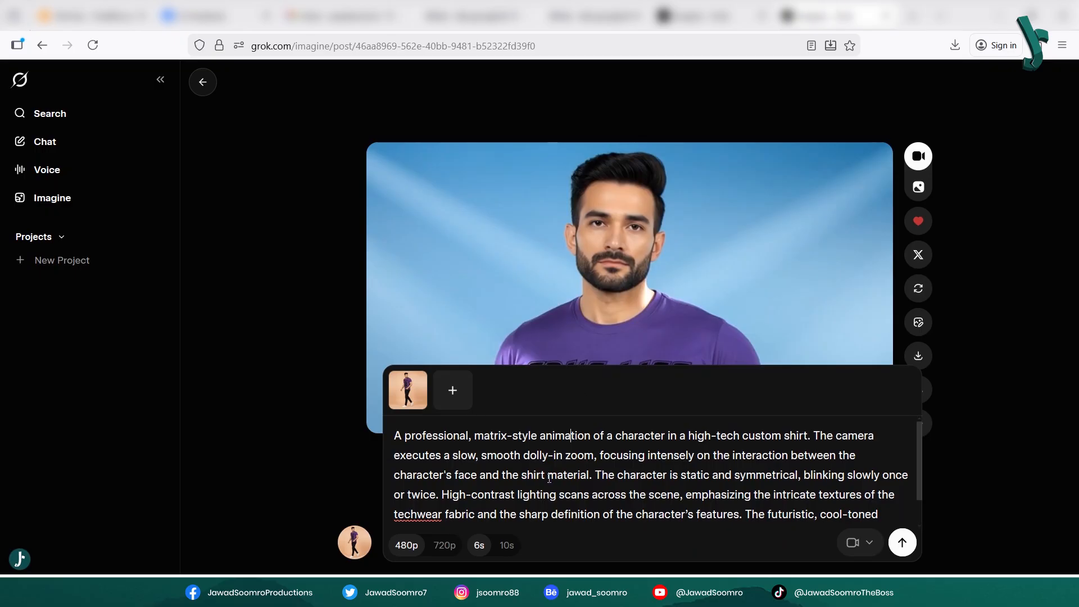
key(ctrl+a)
key(BackSpace)
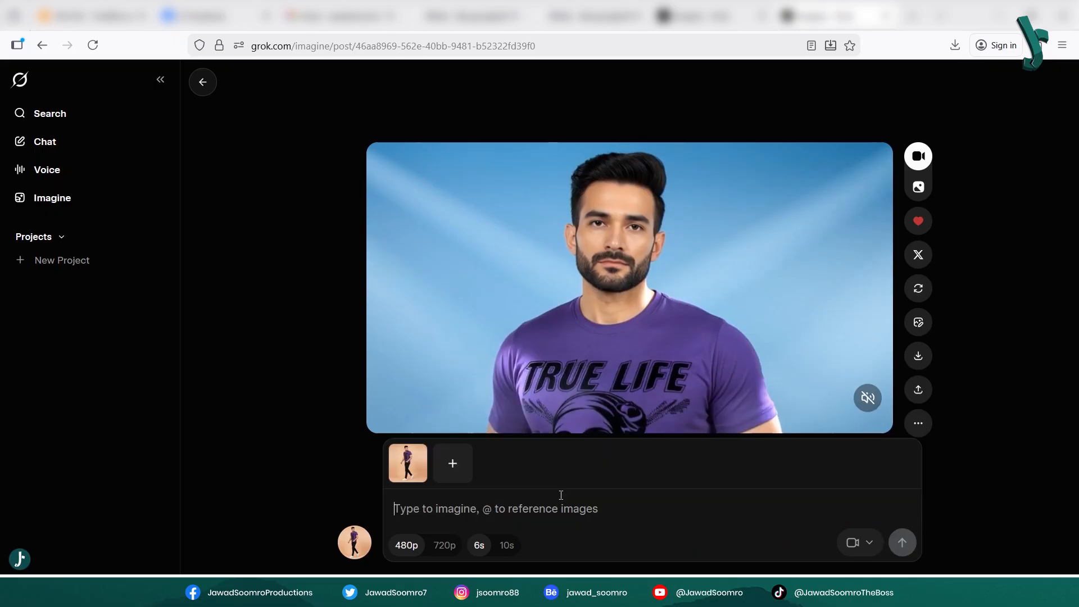
key(ctrl+v)
click(910, 548)
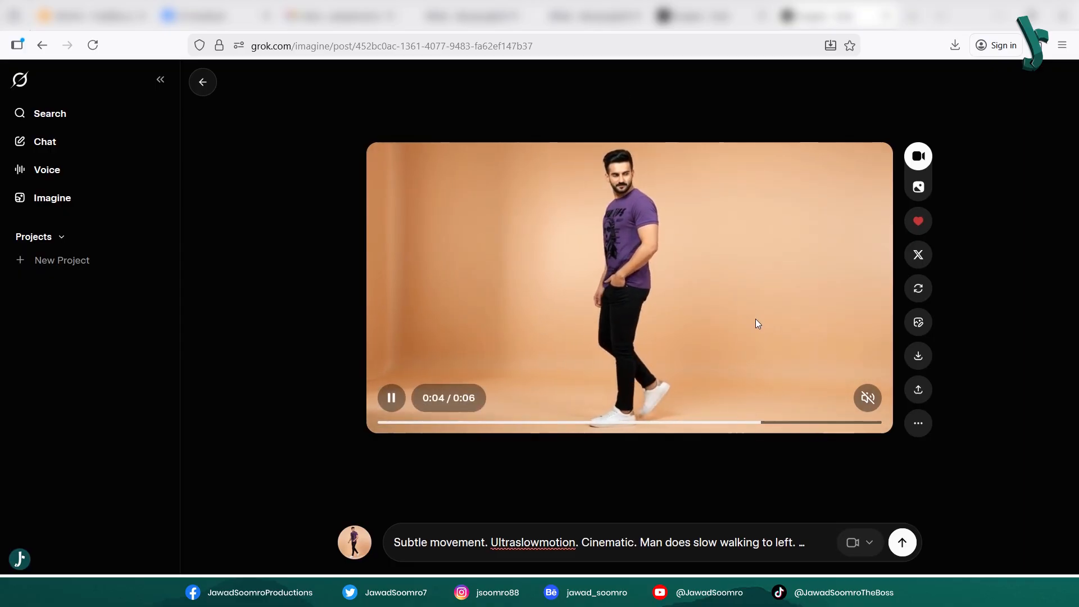
- Upscale the generated walking video and download the HD version
click(921, 425)
click(899, 307)
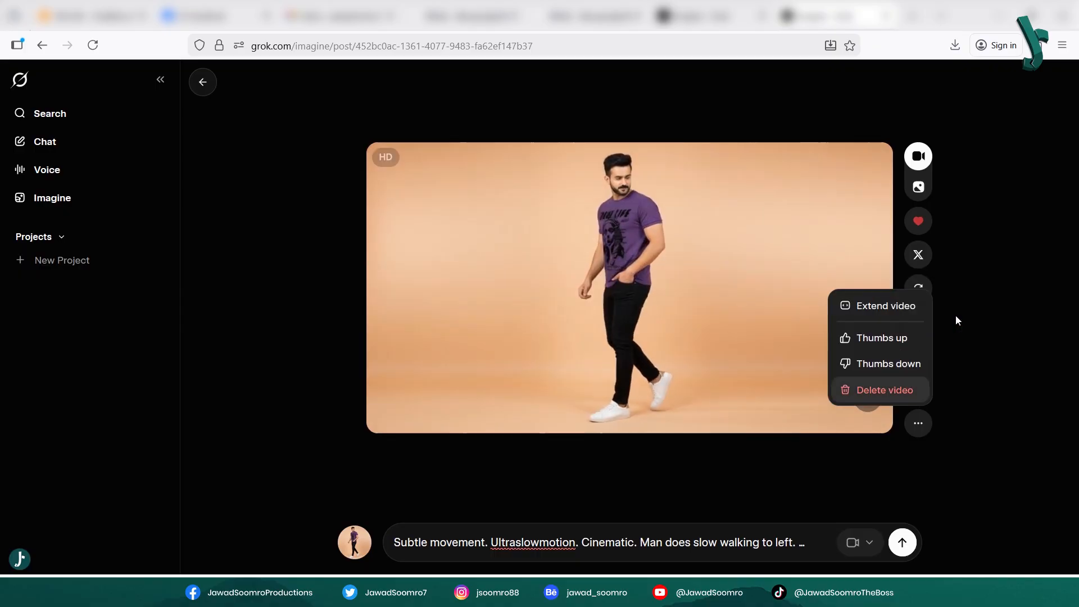
click(983, 306)
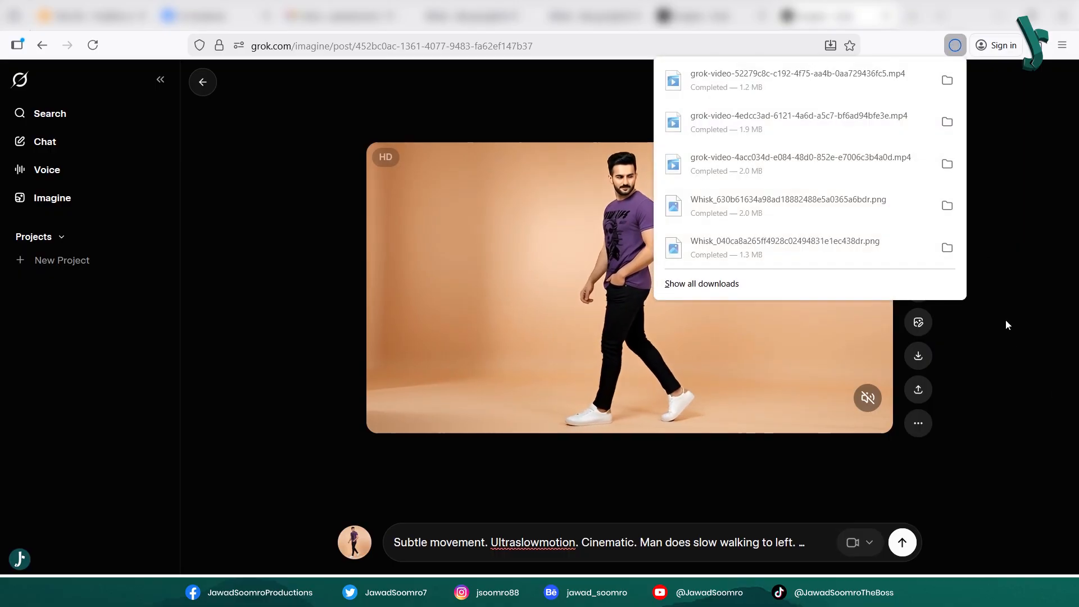
click(1007, 320)
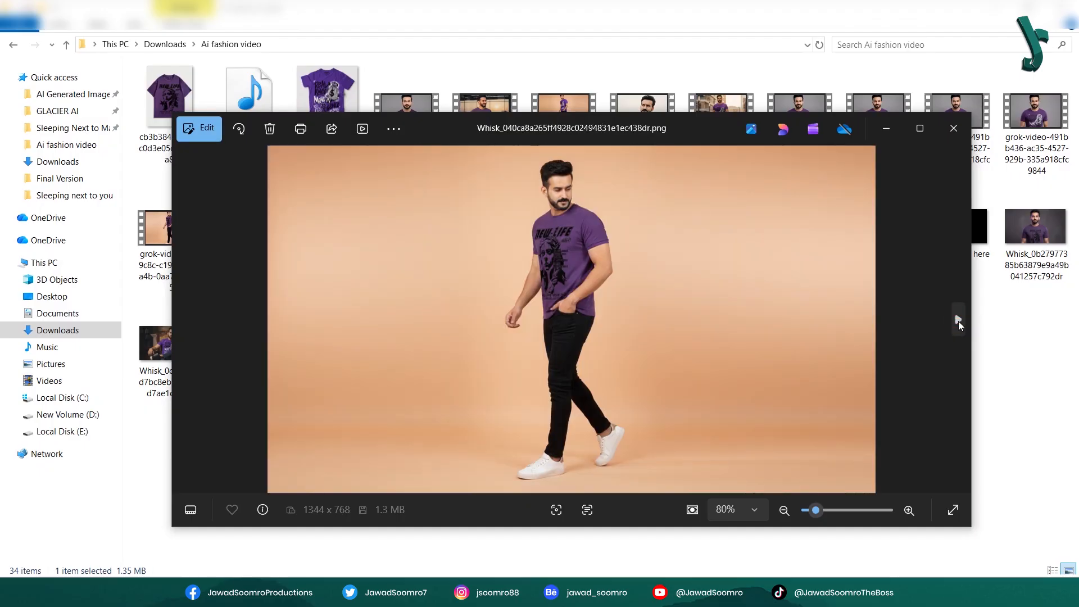
- Browse the images in the Ai fashion video folder and attach the dark studio portrait Whisk_4e1efdb4719174a975047a7daed31512dr in Grok Imagine
click(184, 318)
click(185, 319)
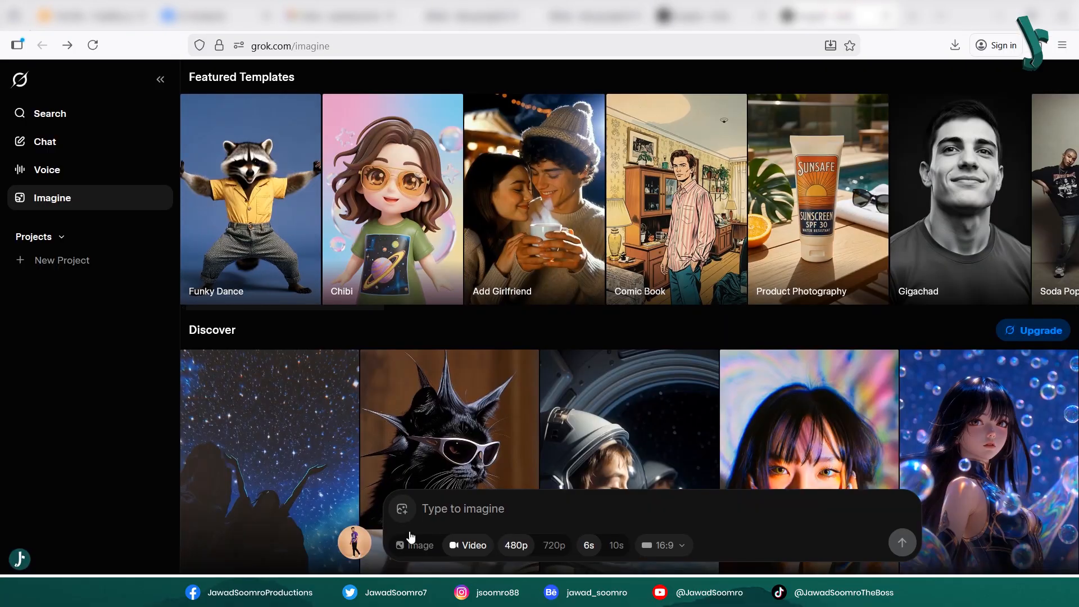
click(401, 509)
click(485, 243)
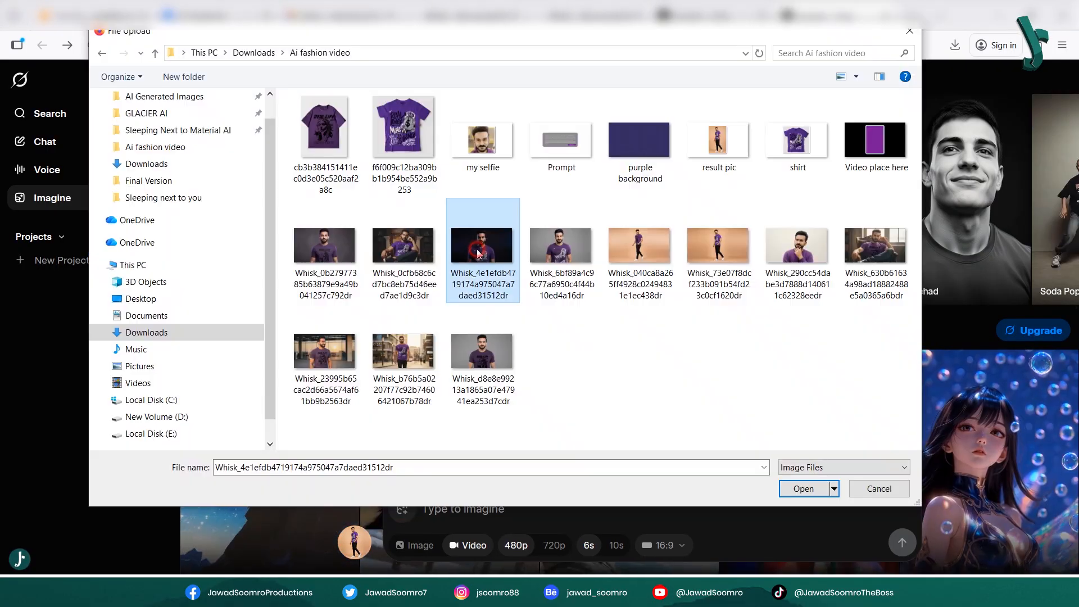
click(805, 489)
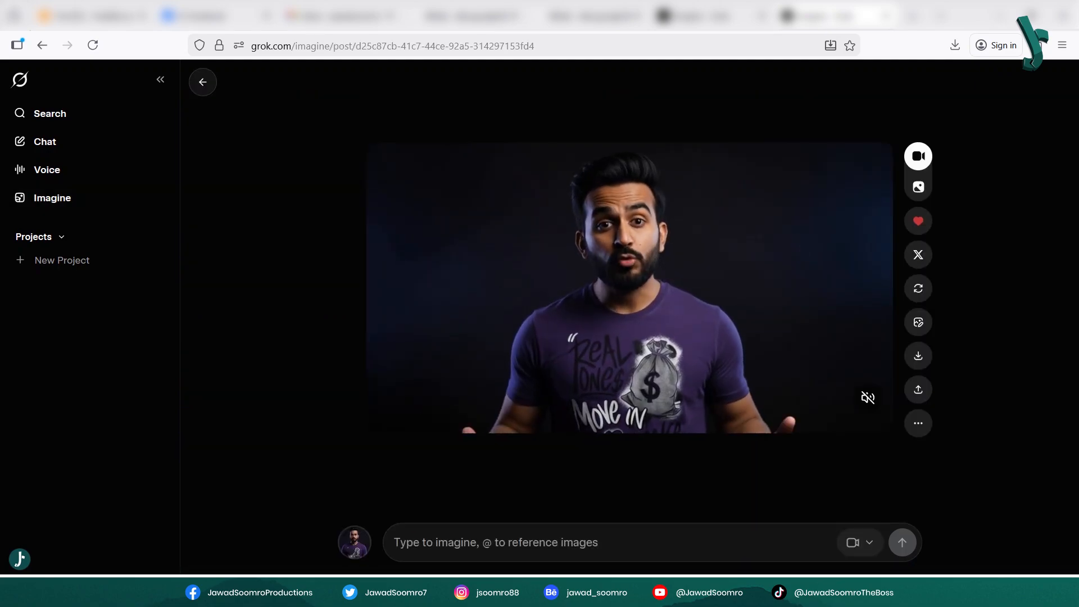
- In Gemini, send the dark studio close-up image prompt after "Here's the prompt", adding "But now I want the simple and subtle animation in grok"
mouse_move(766, 309)
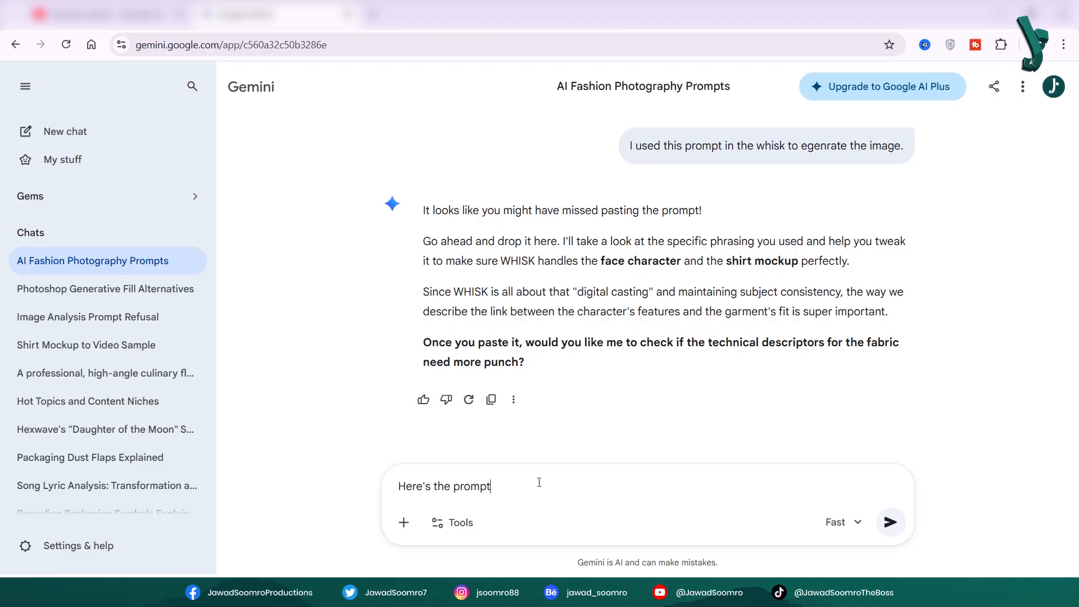
key(shift+Return)
key(ctrl+v)
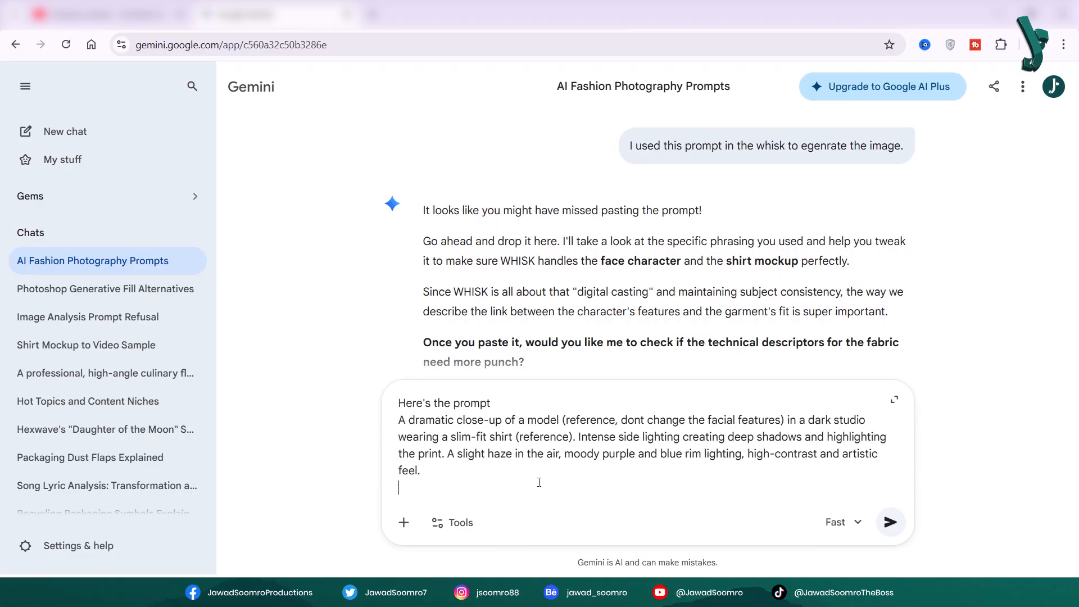
text(But mow I want the simple and subtle animation in grok)
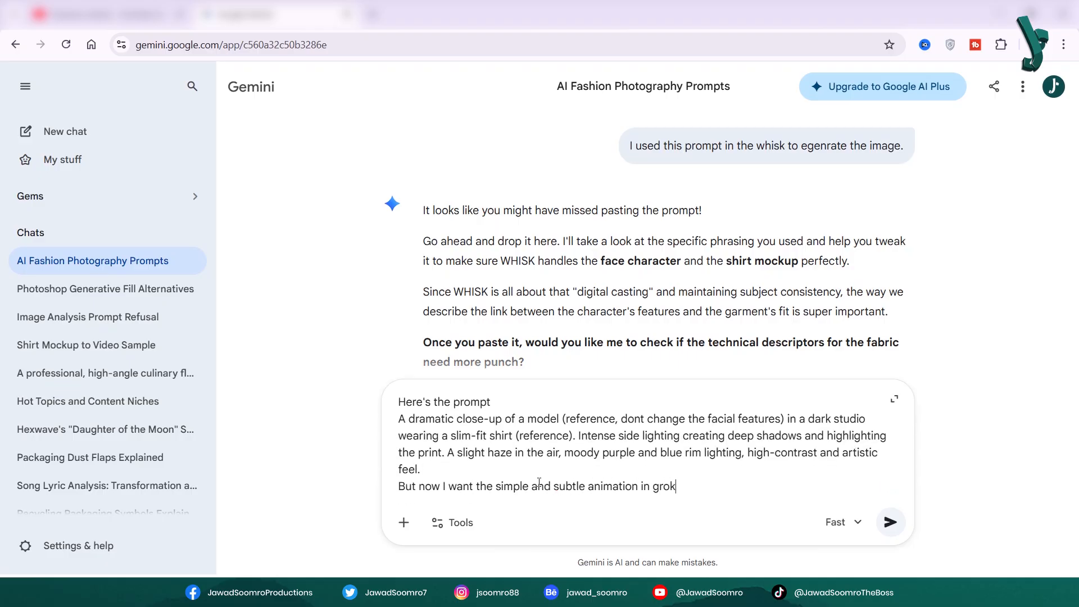
key(Return)
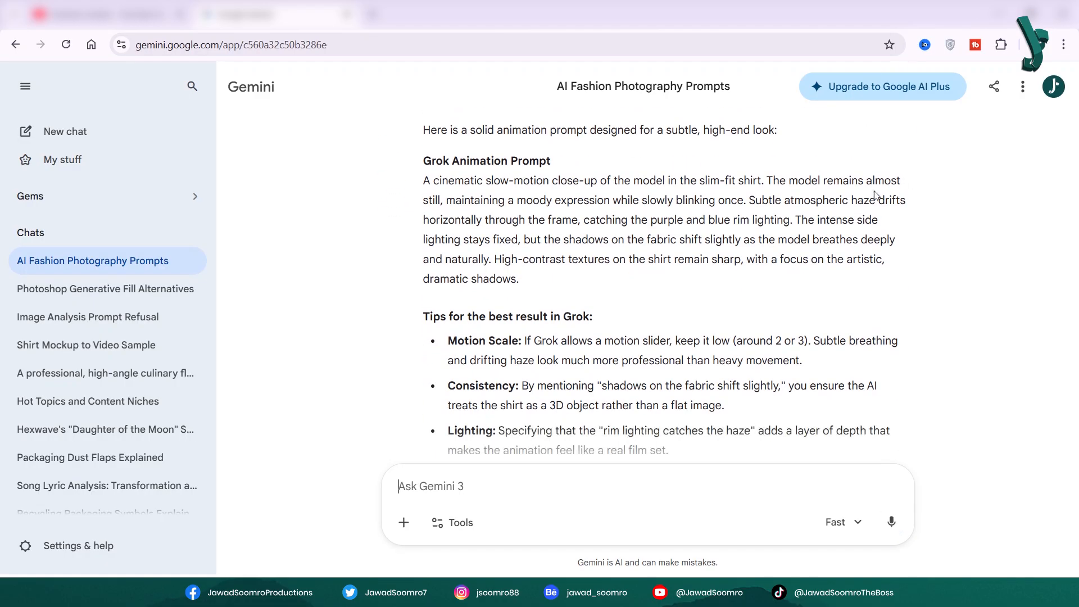
- Copy Gemini's "Grok Animation Prompt" text into Grok Imagine, append "No talking. Cinematic.", and generate a video from the dark studio portrait
drag(540, 287, 424, 178)
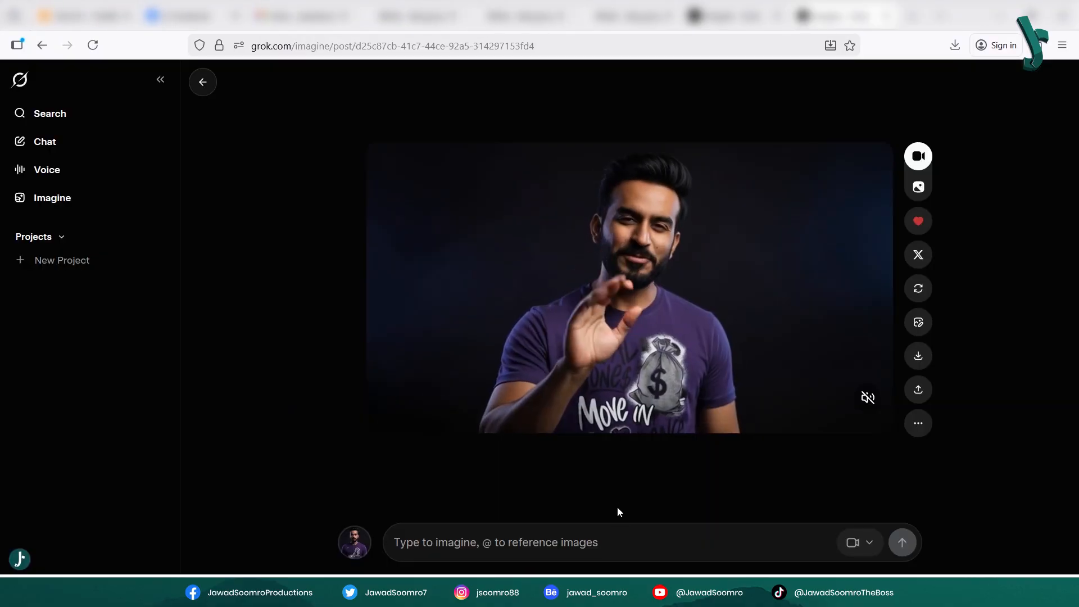
text(A cinematic slow-motion close-up of the model in the slim-fit shirt. The model remains almost still, maintaining a moody expression while slowly blinking once. Subtle atmospheric haze drifts horizontally through the frame, catching the purple and blue rim lighting. The intense side lighting stays fixed, but the shadows on the fabric shift slightly as the model breathes deeply and naturally. High-contrast textures on the shirt remain sharp, with a focus on the artistic, dramatic shadows.)
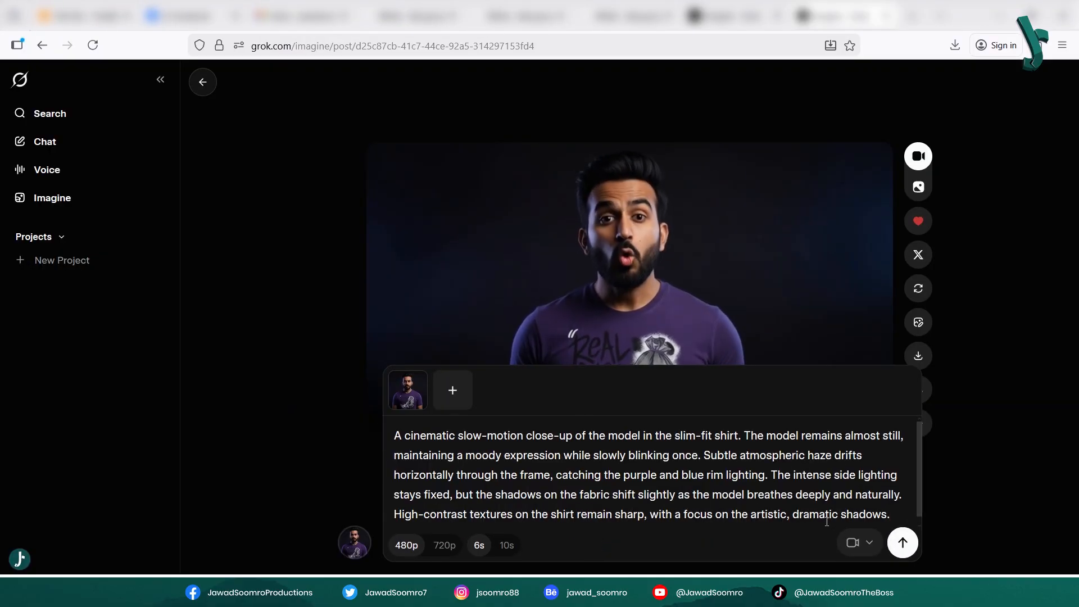
text(No talking. Cinematic.)
key(Return)
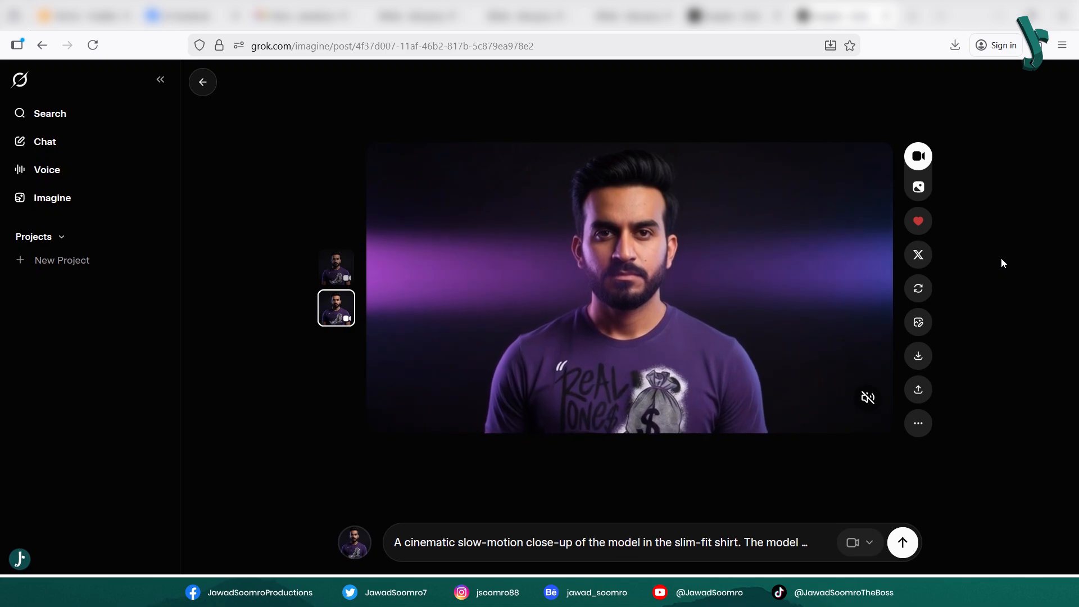
- Replace the prompt with "A cinematic slow-motion close-up of the character in a slim-fit shirt", keeping the exact facial features, and generate another portrait video
click(509, 547)
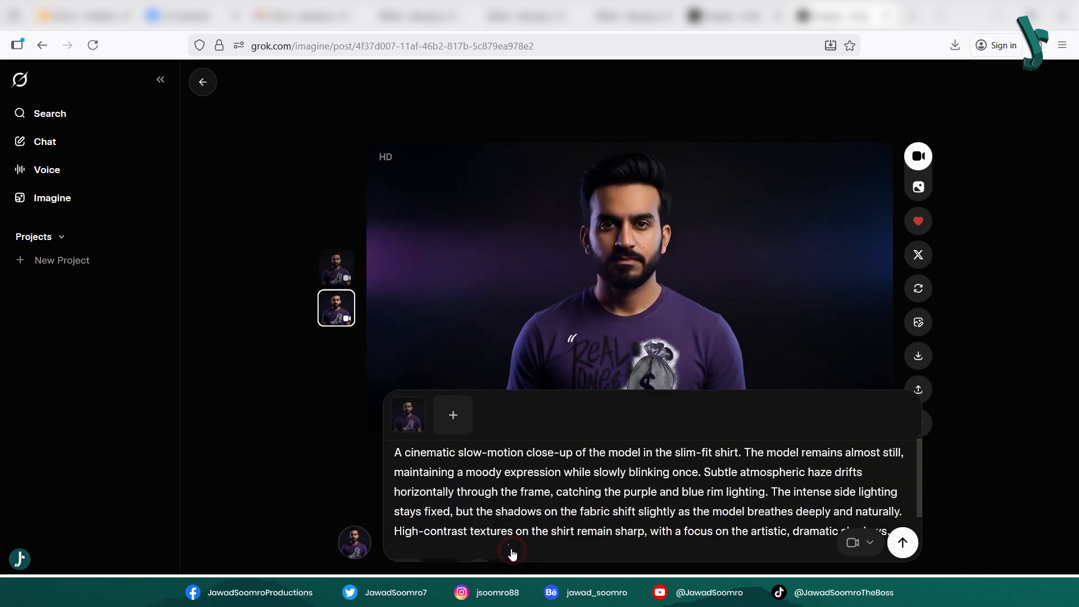
key(ctrl+a)
text(A cinematic slow-motion close-up of the character in a slim-fit shirt. The character maintains their exact facial features from the reference, with a natural and lean build, avoiding any muscle definition. The character transitions from a neutral expression into a subtle, confident smile that reaches the eyes. Intense side lighting remains fixed, creating deep shadows, while moody purple and blue rim lighting catches a slight haze drifting in the air. The motion is calm and focused entirely on the facial expression and natural breathing.)
click(903, 543)
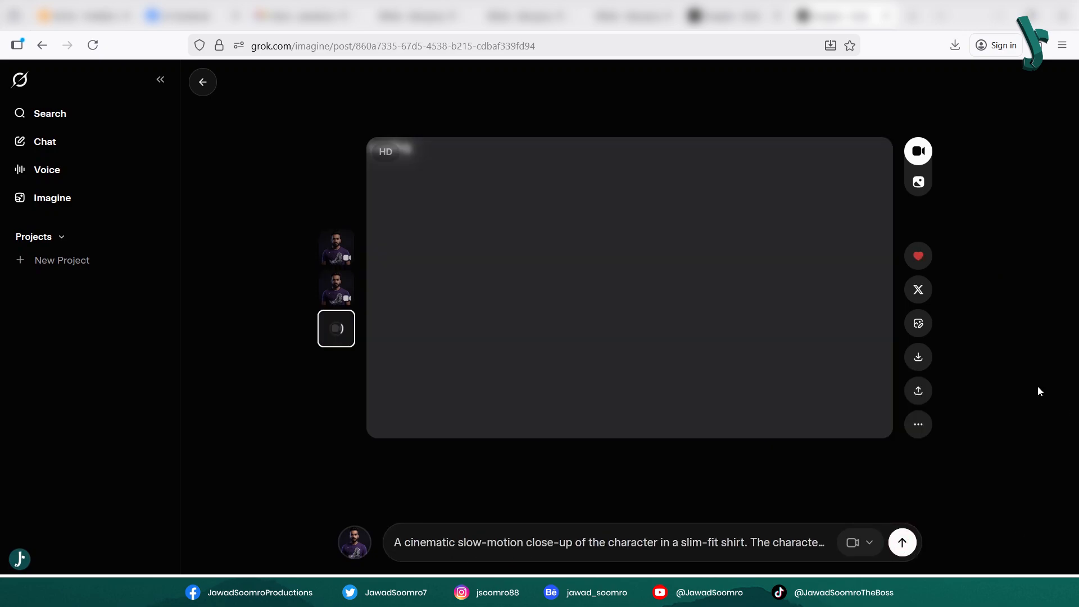